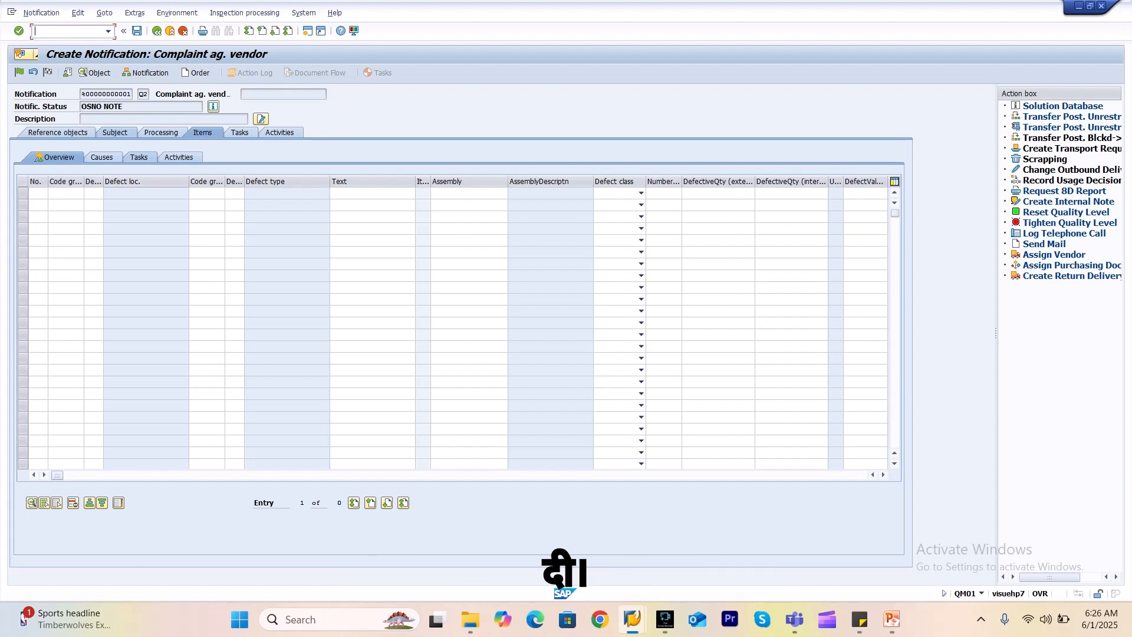
- Open the Quality Management customizing structure with transaction /nqcc0
{"action": "mouse_move", "coordinate": [632, 619]}
{"action": "left_click", "coordinate": [677, 542]}
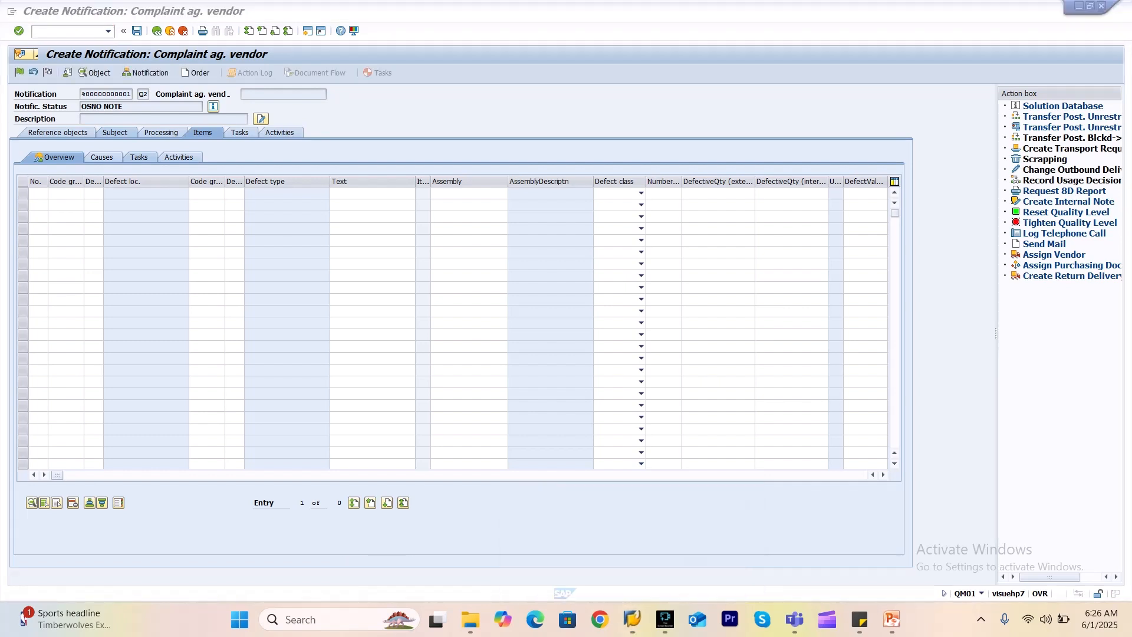
{"action": "left_click", "coordinate": [66, 32]}
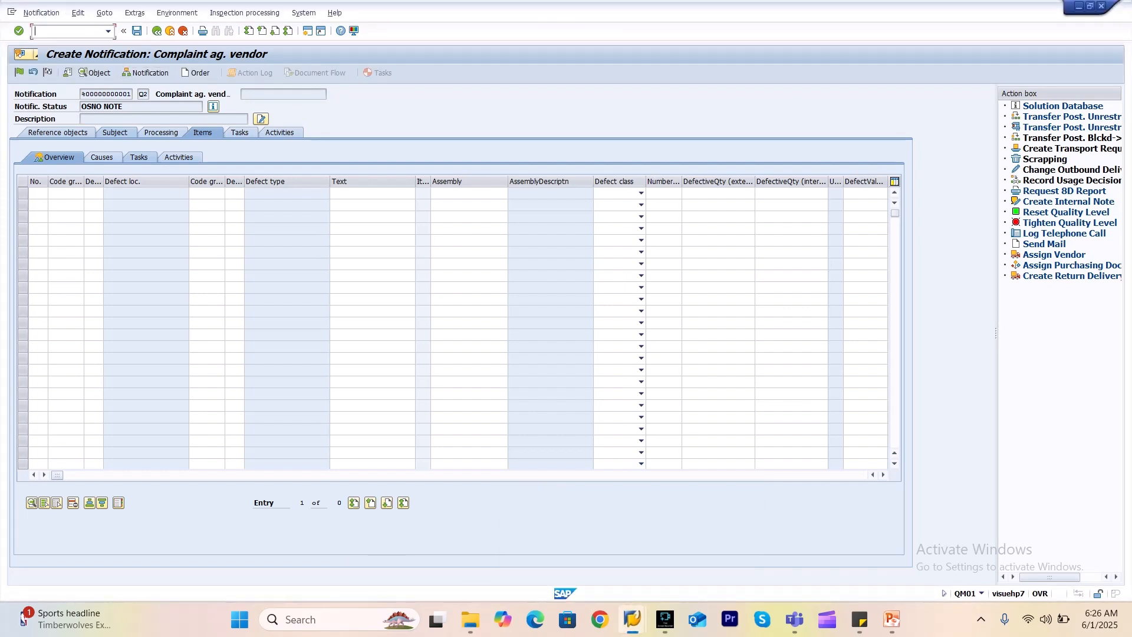
{"action": "type", "text": "/n"}
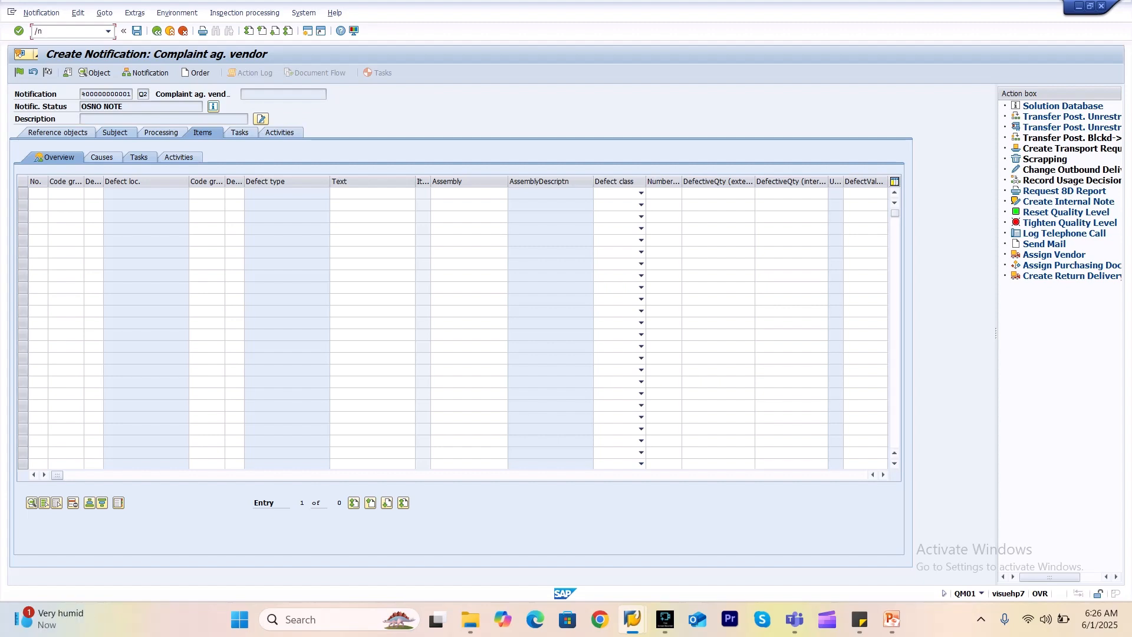
{"action": "type", "text": "qcc0"}
{"action": "key", "text": "Return"}
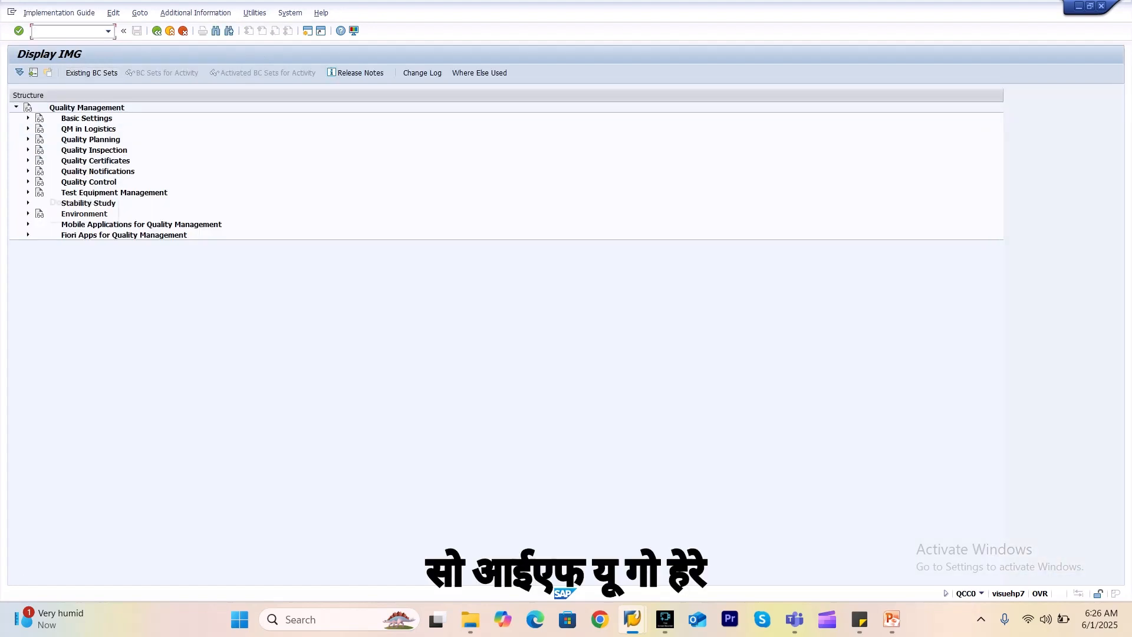
- Open the Define Catalog Profile activity under Quality Notifications, Notification Creation, Notification Content
{"action": "left_click", "coordinate": [27, 171]}
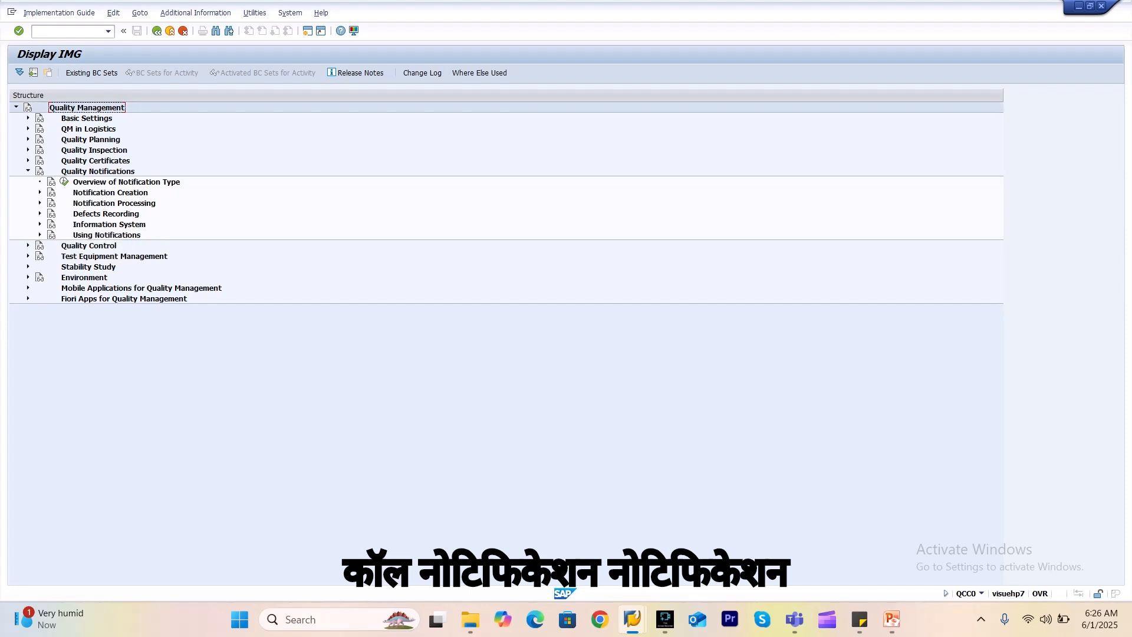
{"action": "left_click", "coordinate": [40, 203]}
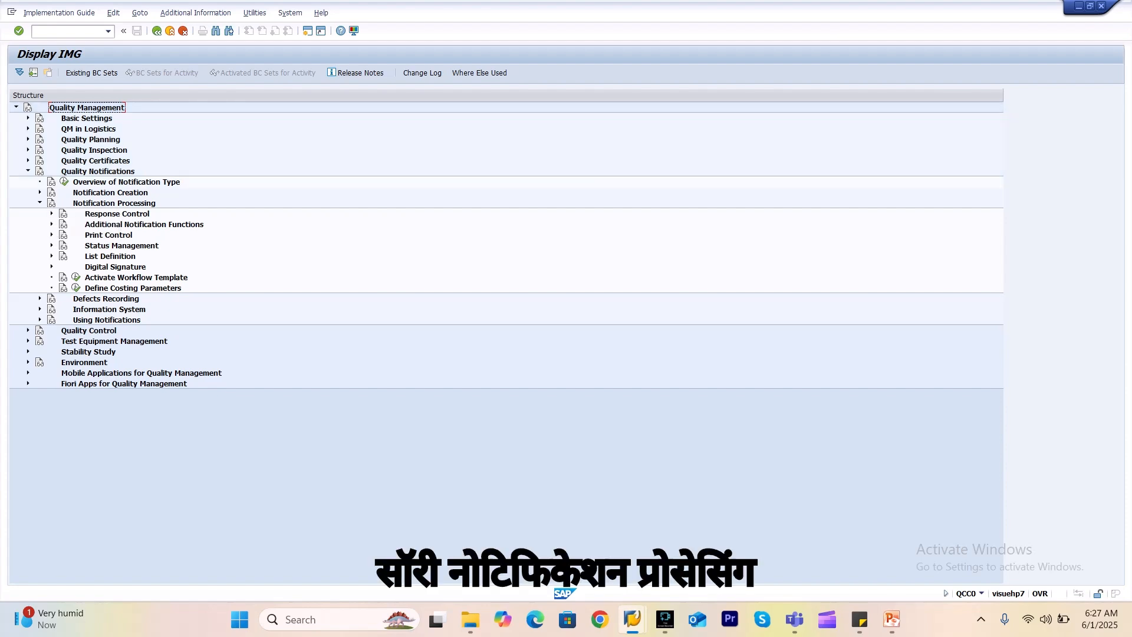
{"action": "left_click", "coordinate": [39, 203]}
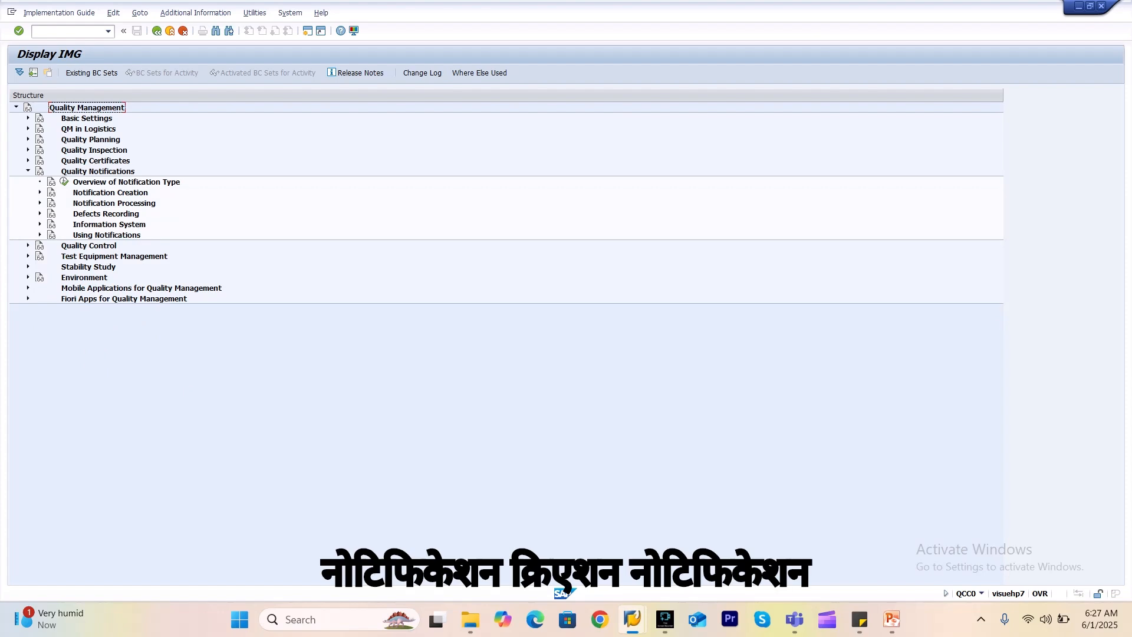
{"action": "left_click", "coordinate": [40, 193]}
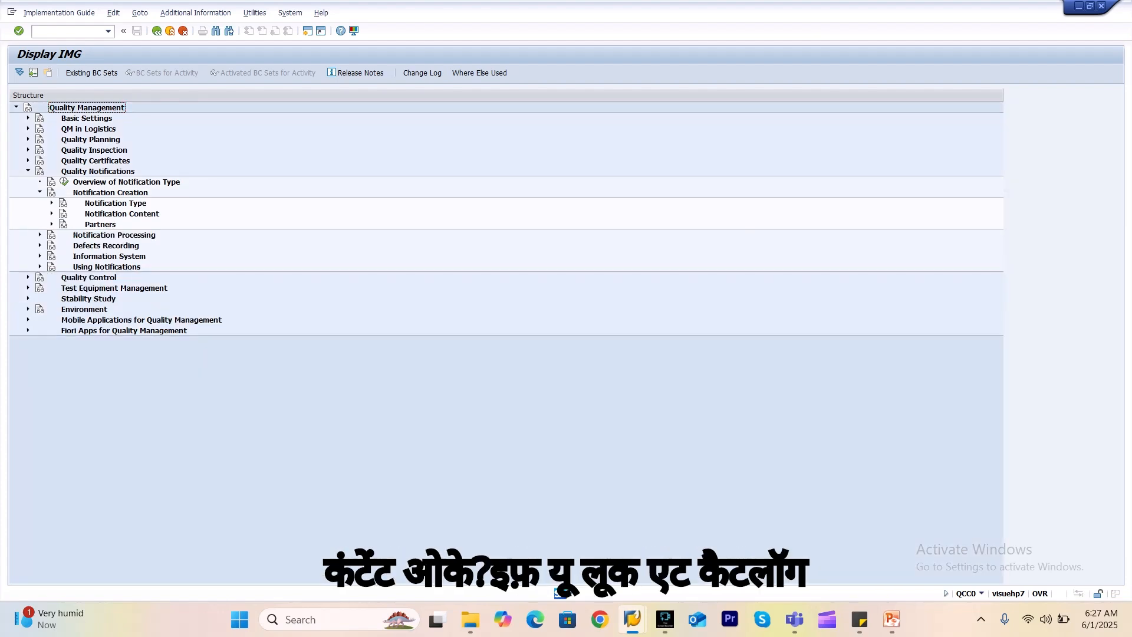
{"action": "left_click", "coordinate": [51, 213]}
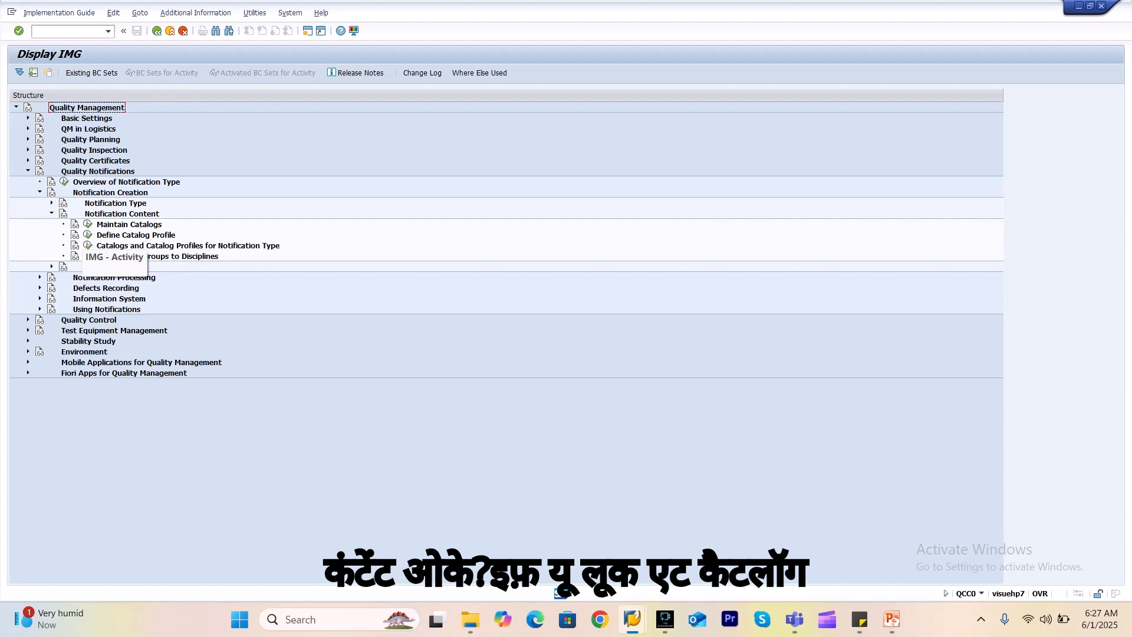
{"action": "left_click", "coordinate": [88, 234]}
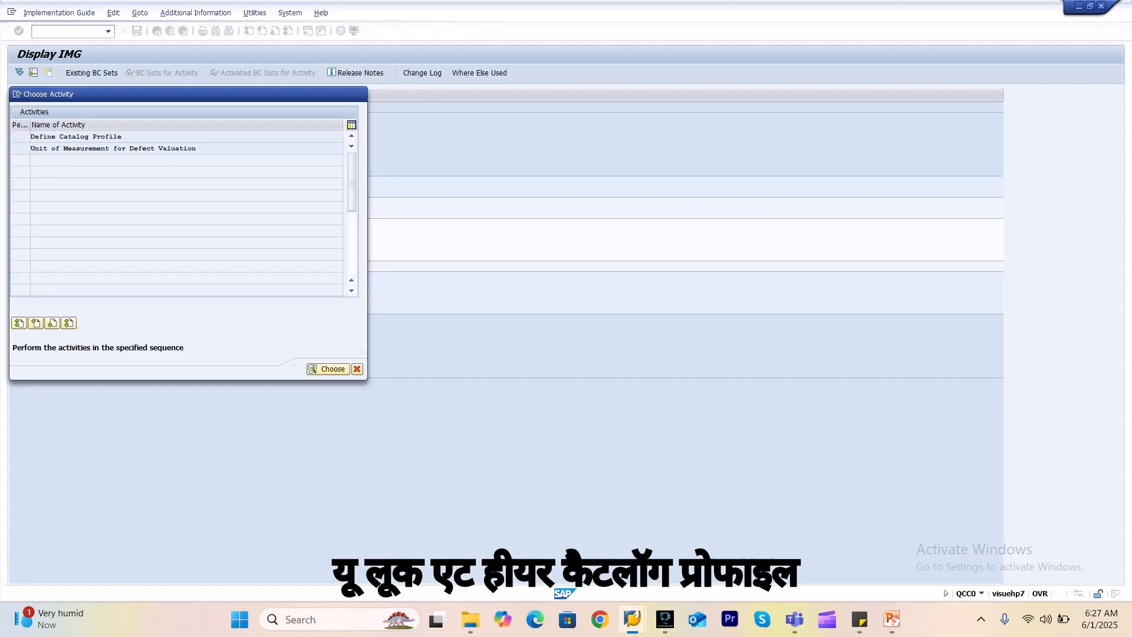
{"action": "double_click", "coordinate": [80, 136]}
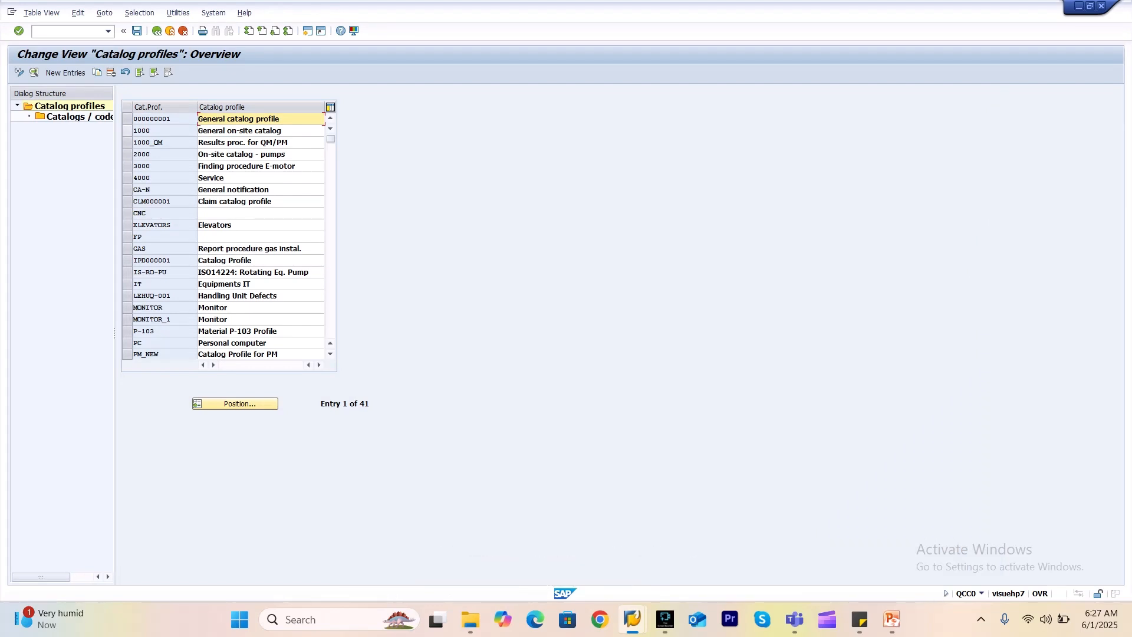
- Examine the catalogs and code groups of catalog profile 1000_QM, and return to the customizing structure
{"action": "left_click", "coordinate": [127, 142]}
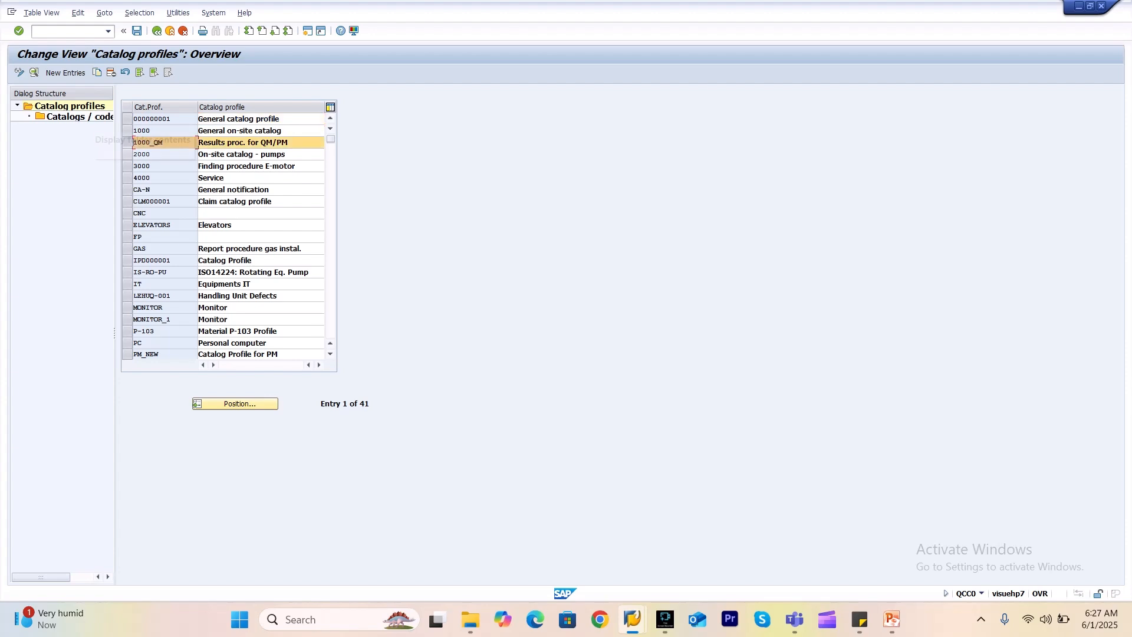
{"action": "double_click", "coordinate": [79, 116]}
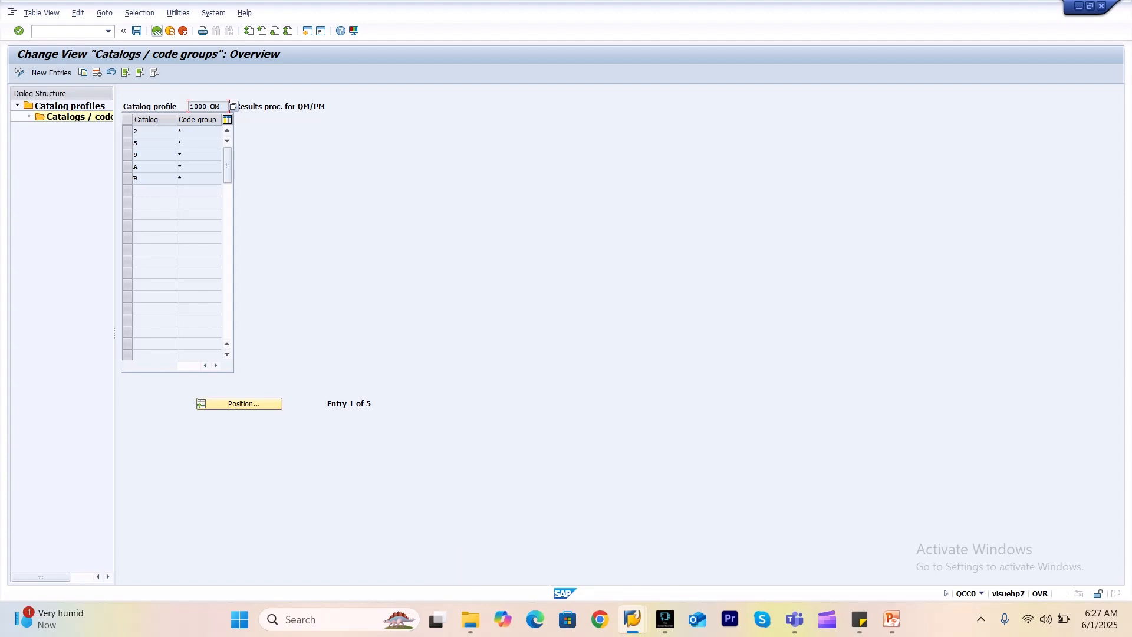
{"action": "left_click", "coordinate": [156, 31]}
{"action": "left_click", "coordinate": [157, 30]}
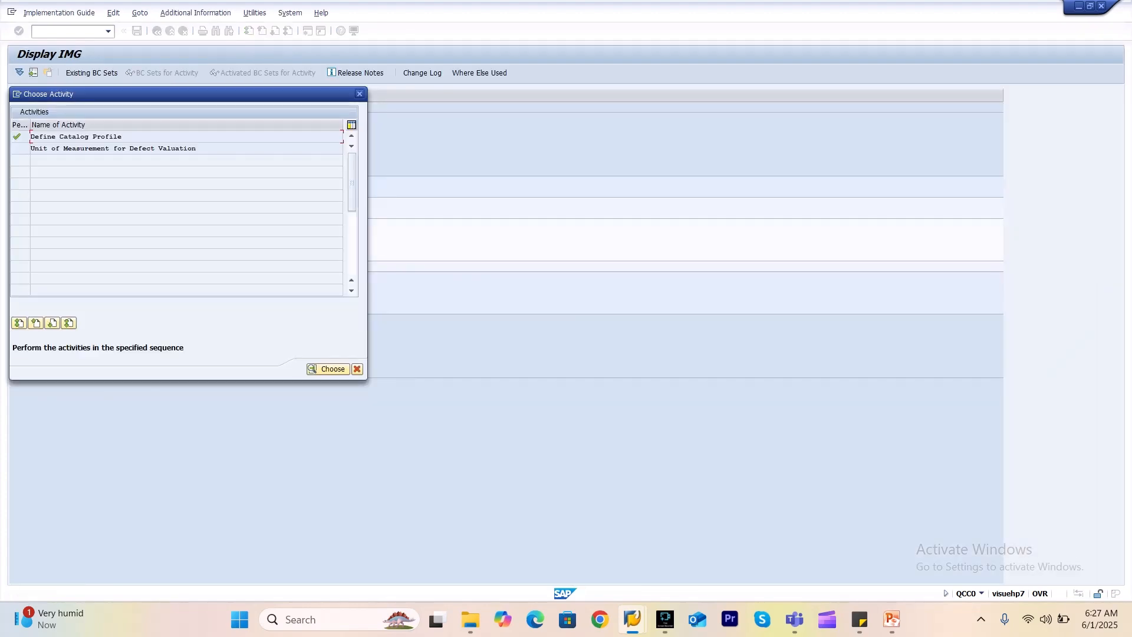
{"action": "left_click", "coordinate": [360, 93]}
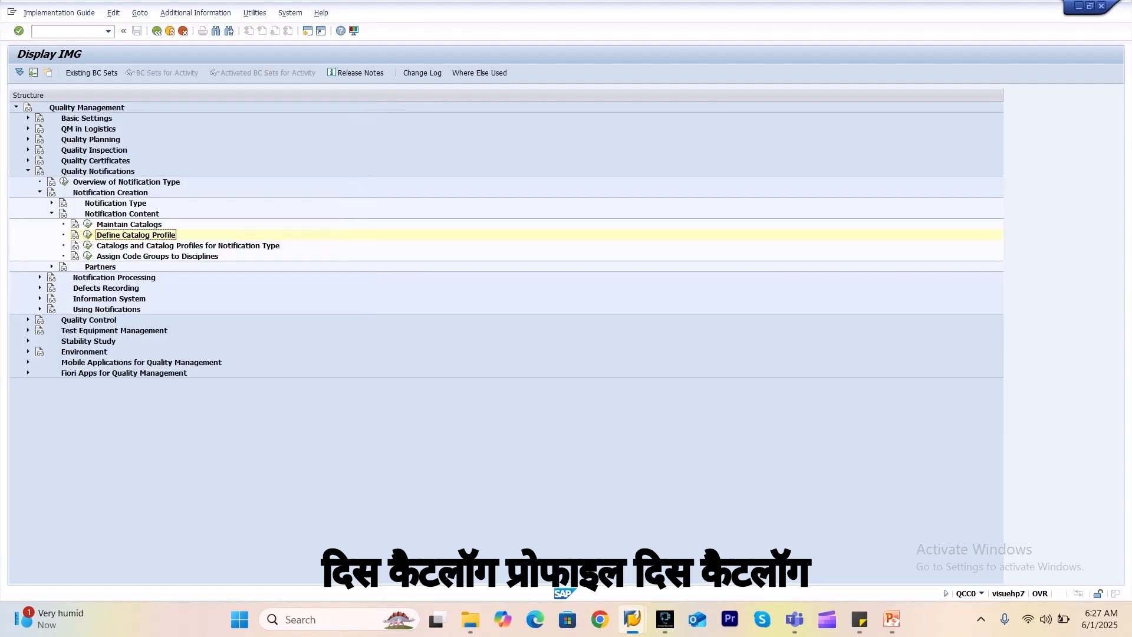
- Open Define Notification Types under Notification Creation and position the list at notification type Q2
{"action": "left_click", "coordinate": [51, 202]}
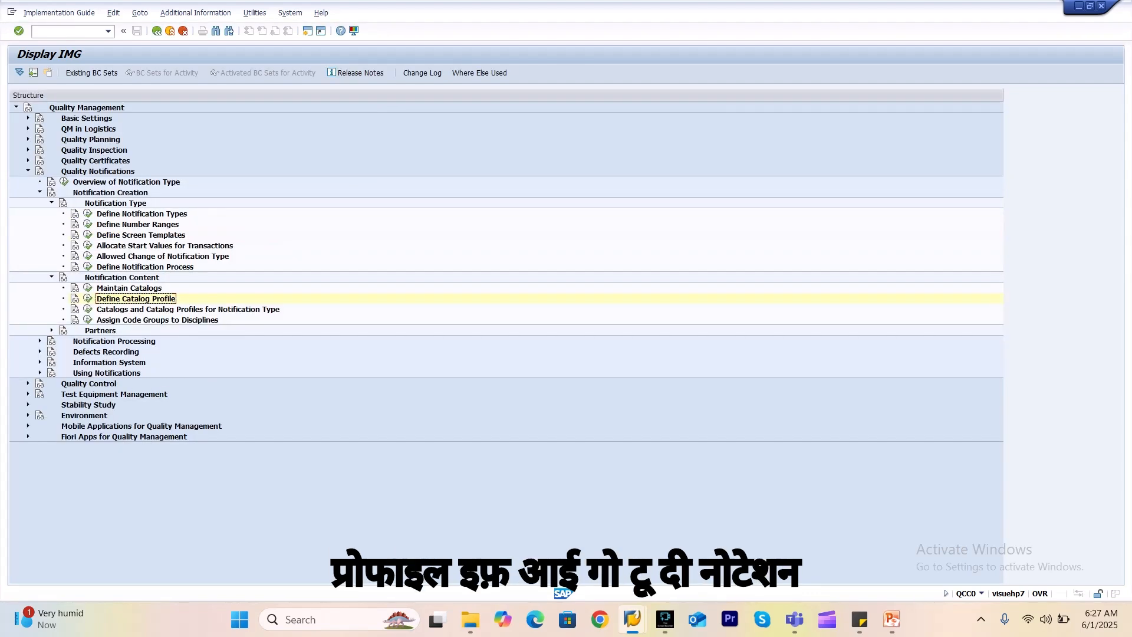
{"action": "left_click", "coordinate": [88, 213]}
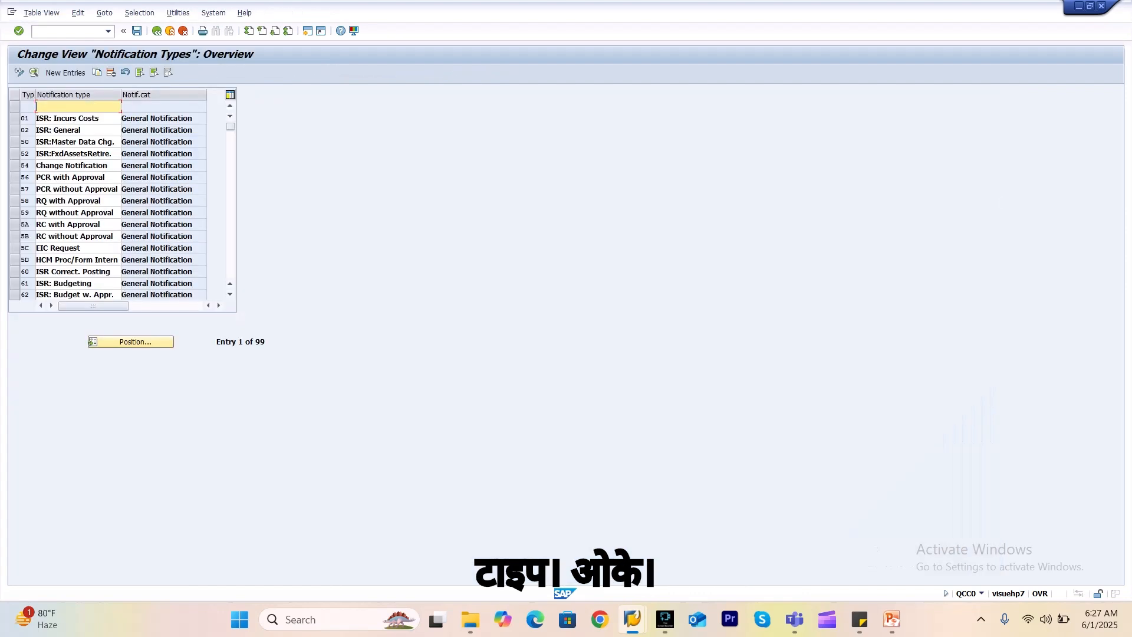
{"action": "left_click", "coordinate": [130, 342]}
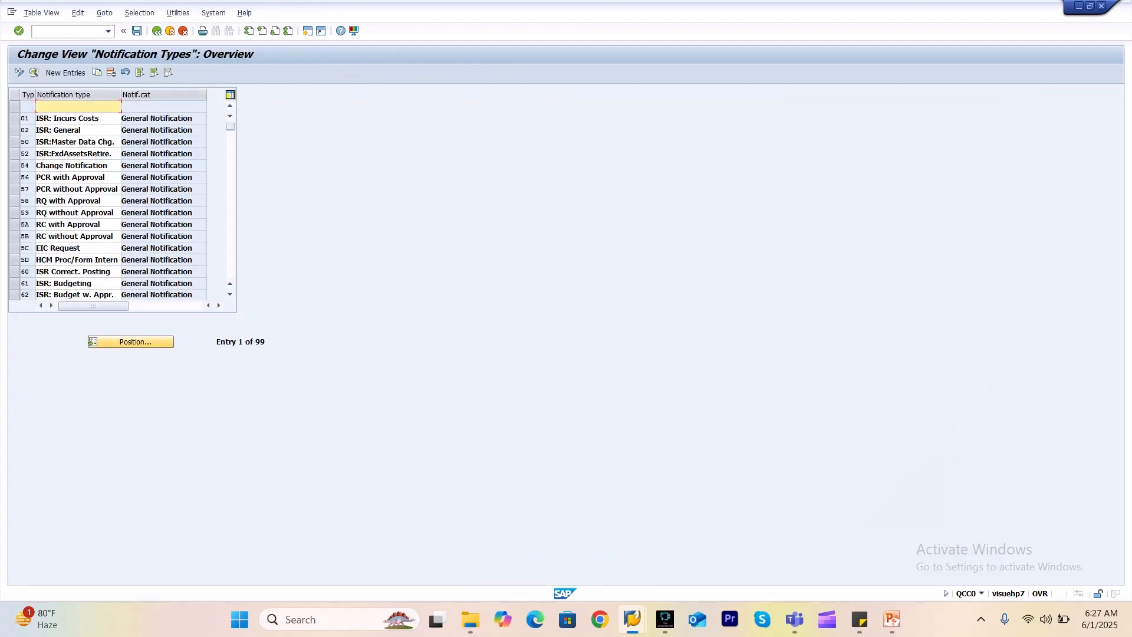
{"action": "left_click", "coordinate": [120, 162]}
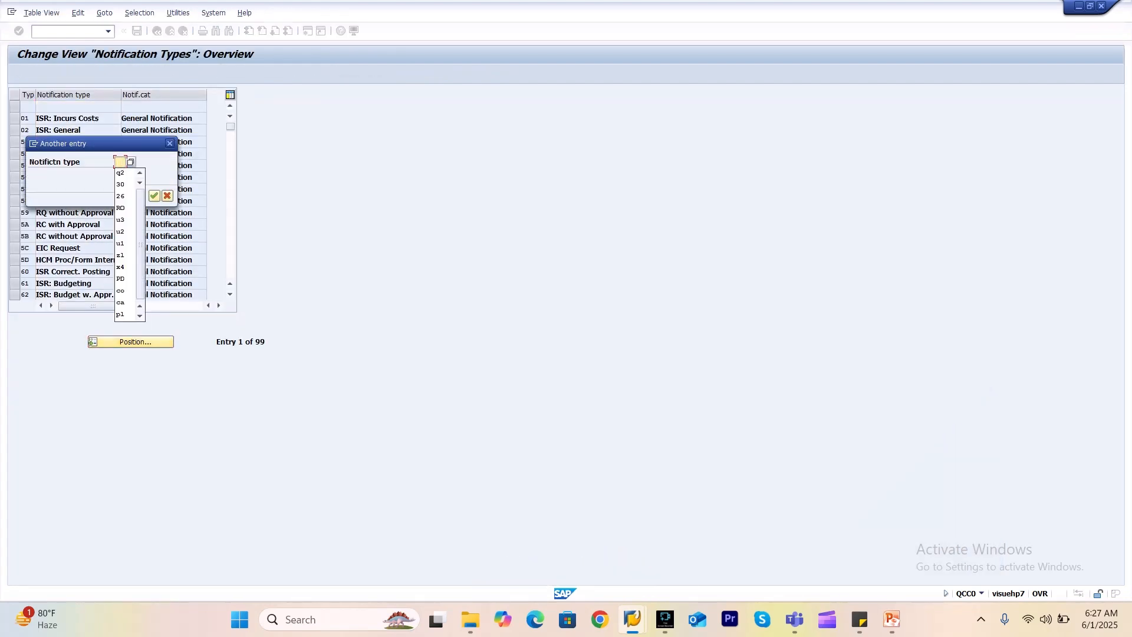
{"action": "key", "text": "Down"}
{"action": "key", "text": "Return"}
{"action": "key", "text": "Return"}
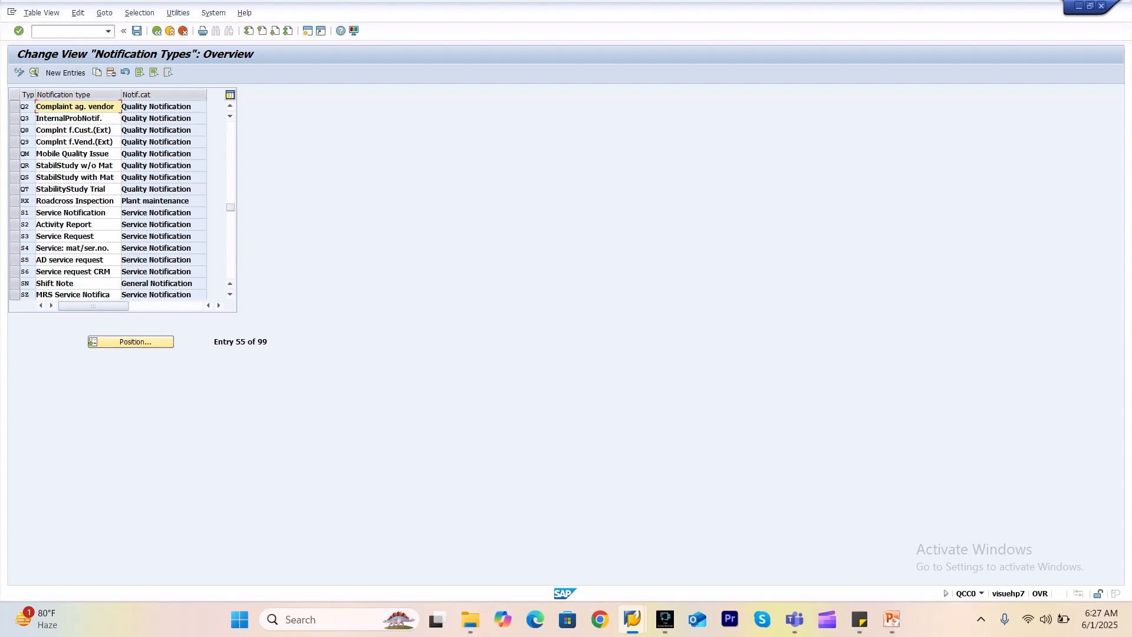
- Open the details of notification type Q2 and examine its catalog profile assignment
{"action": "left_click", "coordinate": [15, 107]}
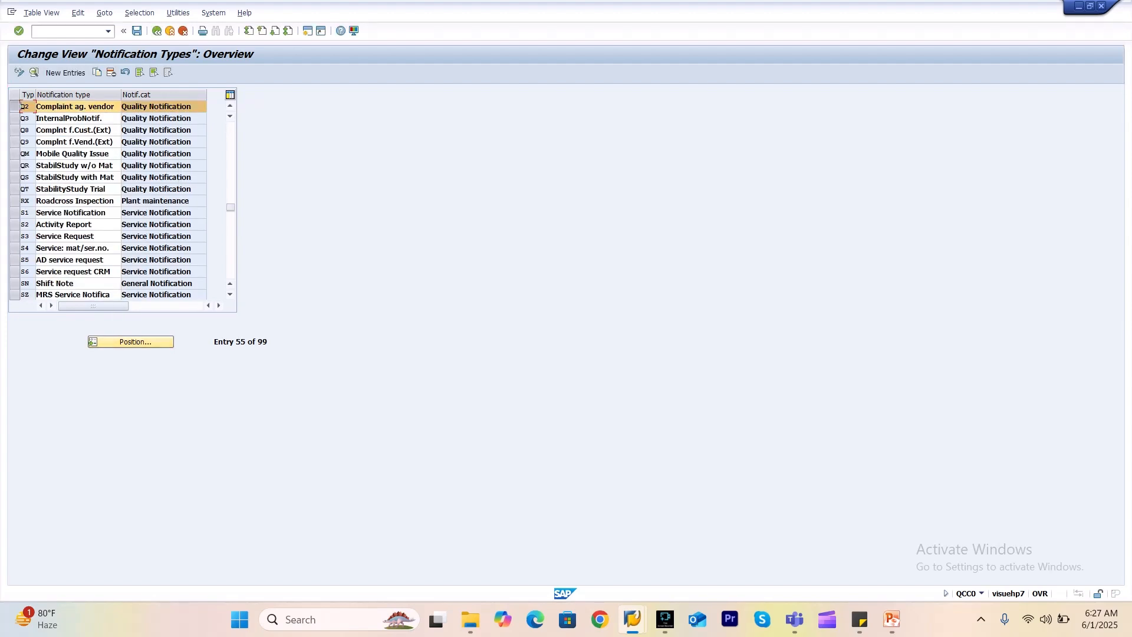
{"action": "left_click", "coordinate": [33, 72]}
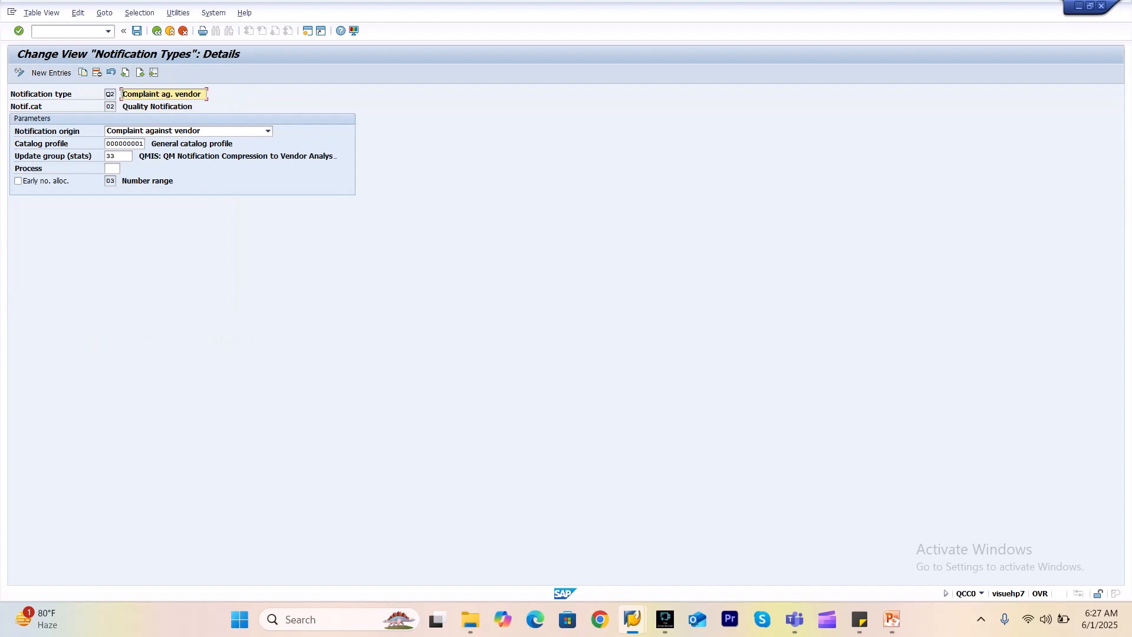
{"action": "left_click", "coordinate": [126, 144]}
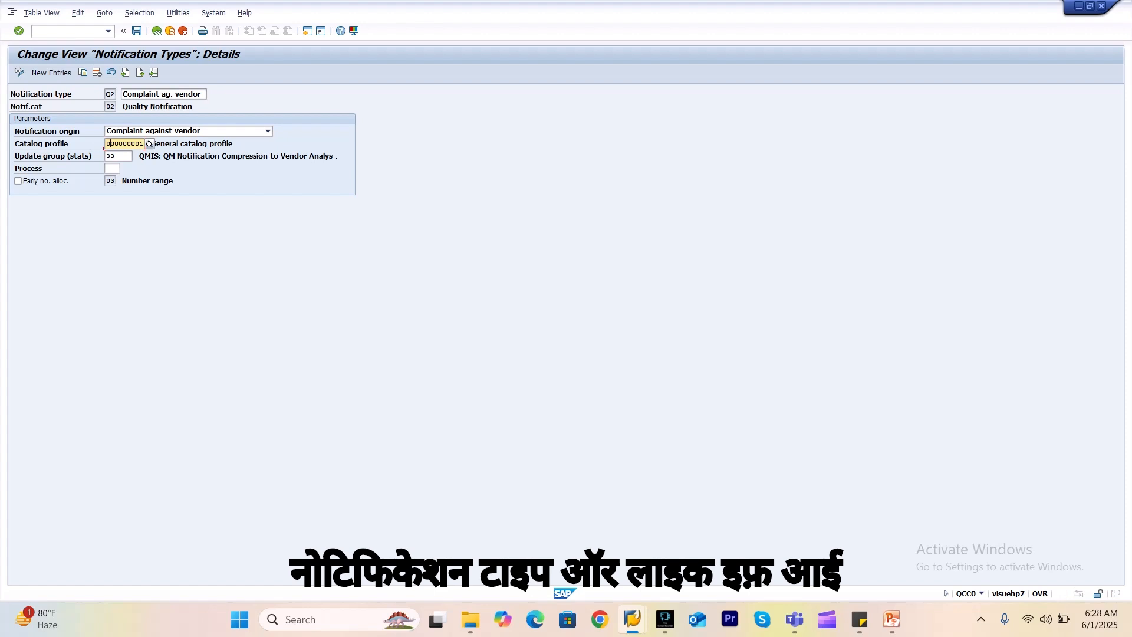
- Open transaction MM03 in a new session and call up material CG_CREAM_1
{"action": "left_click", "coordinate": [68, 31]}
{"action": "type", "text": "/omm0"}
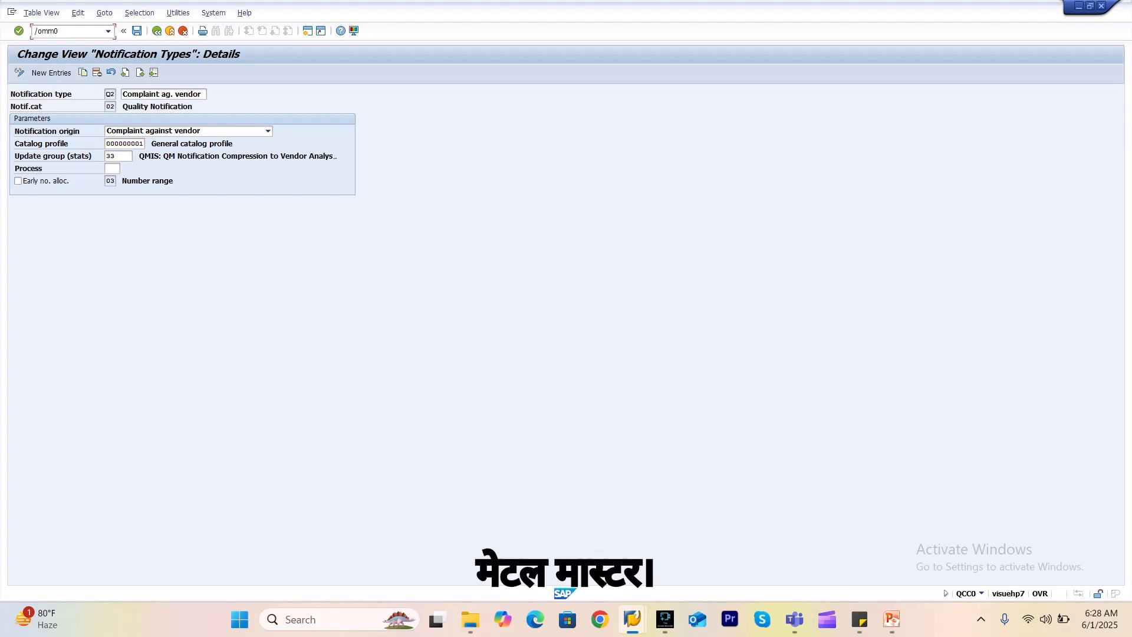
{"action": "key", "text": "Return"}
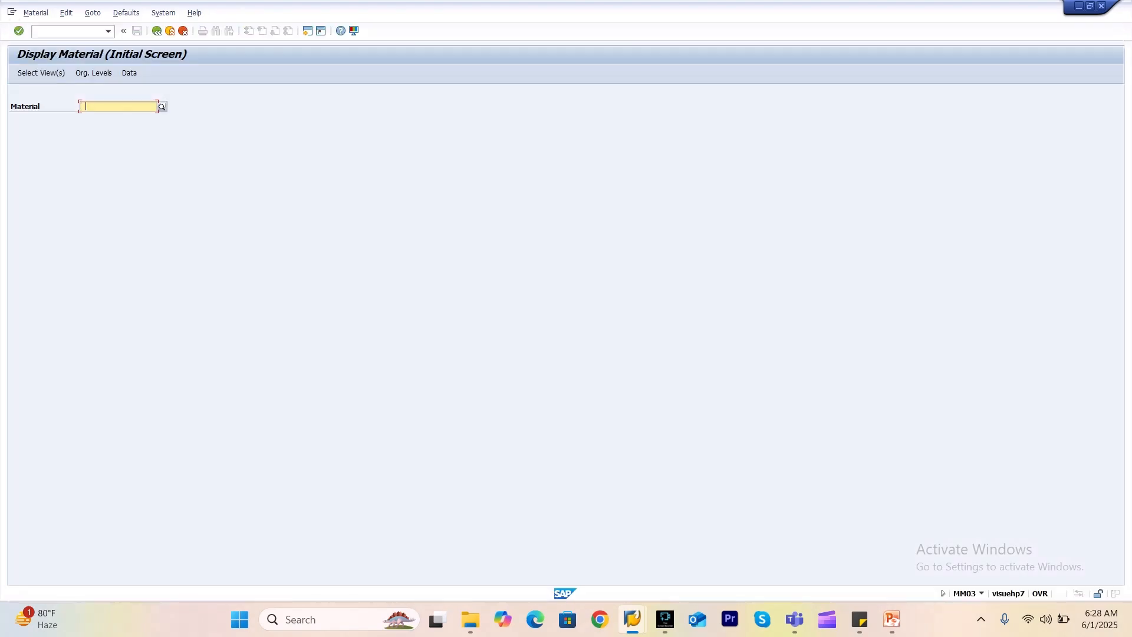
{"action": "key", "text": "Down"}
{"action": "key", "text": "Return"}
{"action": "key", "text": "Return"}
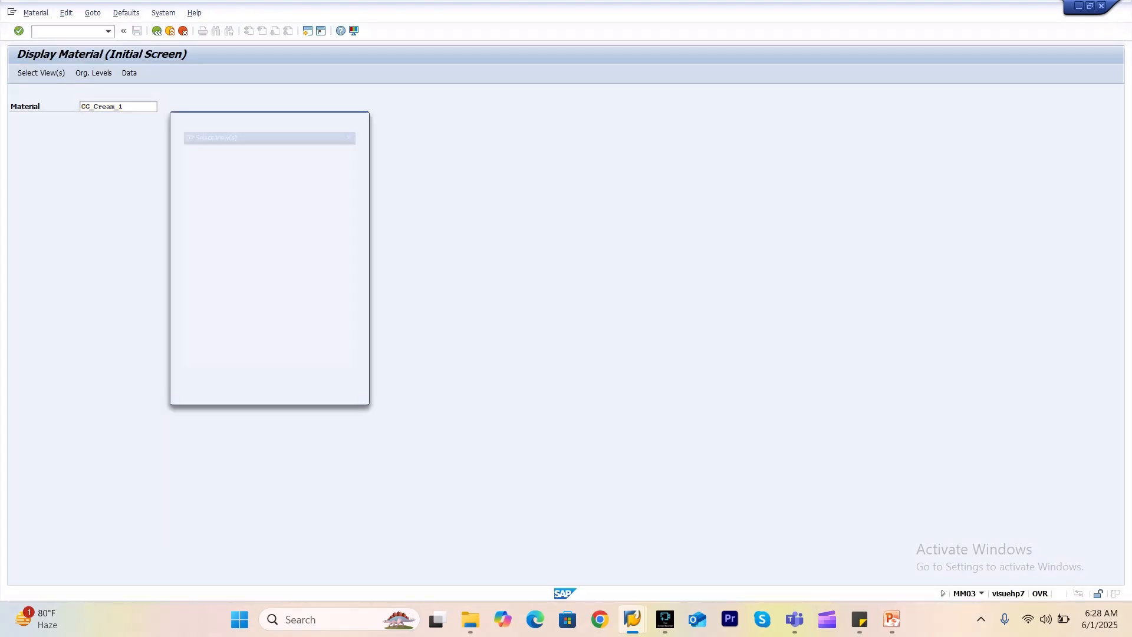
- Display the material's Quality Management view for plant 3000
{"action": "left_click", "coordinate": [177, 280]}
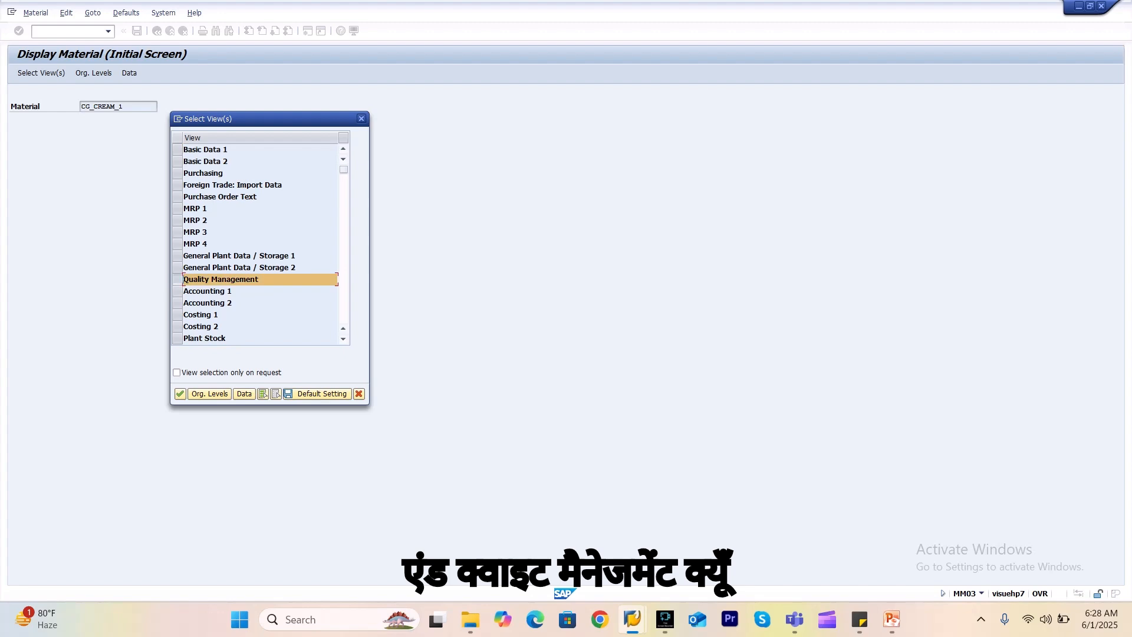
{"action": "key", "text": "Return"}
{"action": "key", "text": "Down"}
{"action": "key", "text": "Down"}
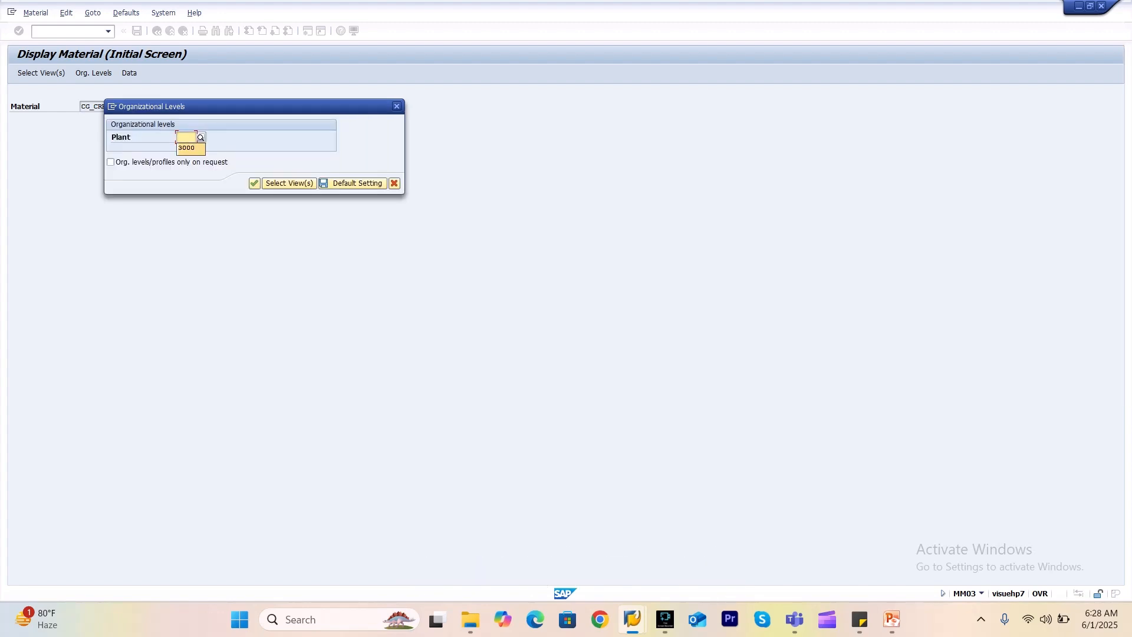
{"action": "key", "text": "Return"}
{"action": "key", "text": "Return"}
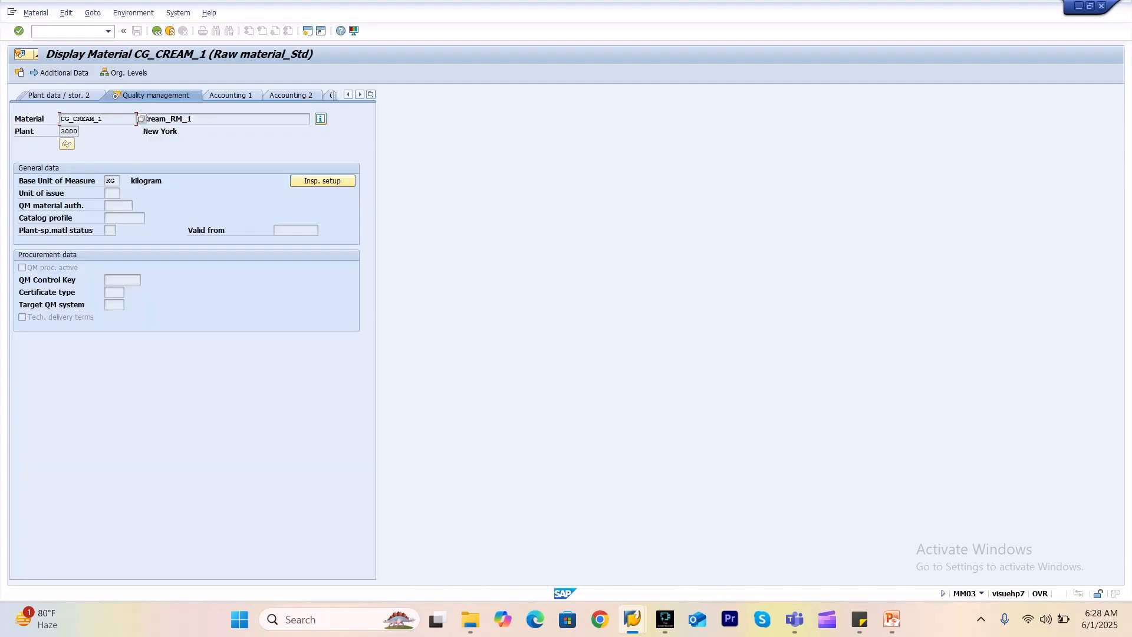
- Compare the material's catalog profile field with the one in the Q2 notification type details
{"action": "left_click", "coordinate": [124, 218]}
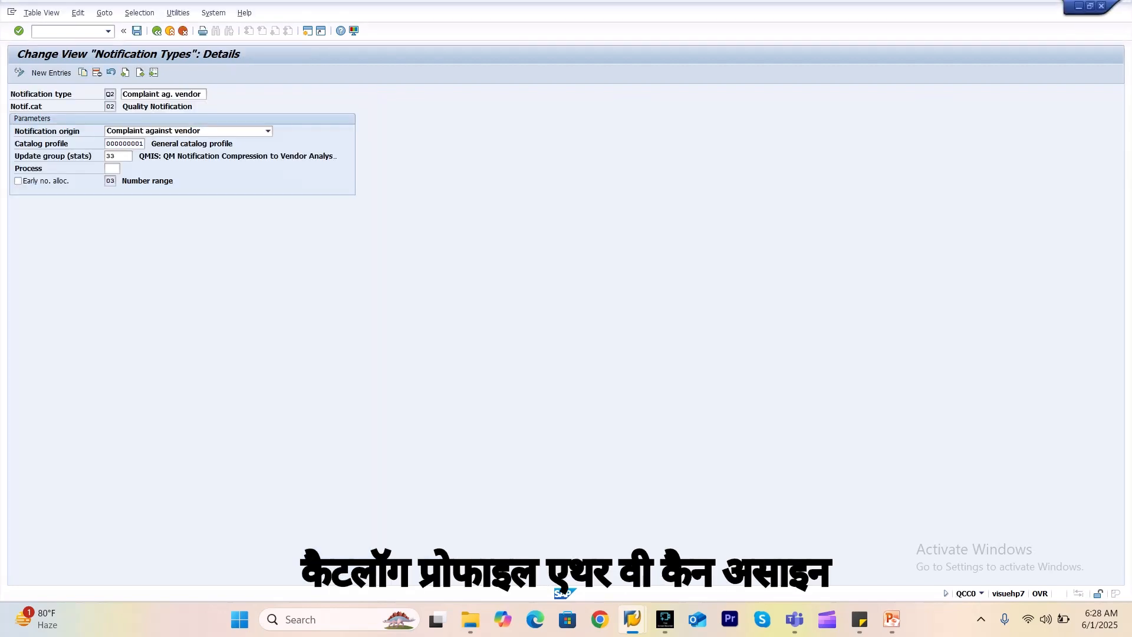
{"action": "left_click", "coordinate": [124, 143]}
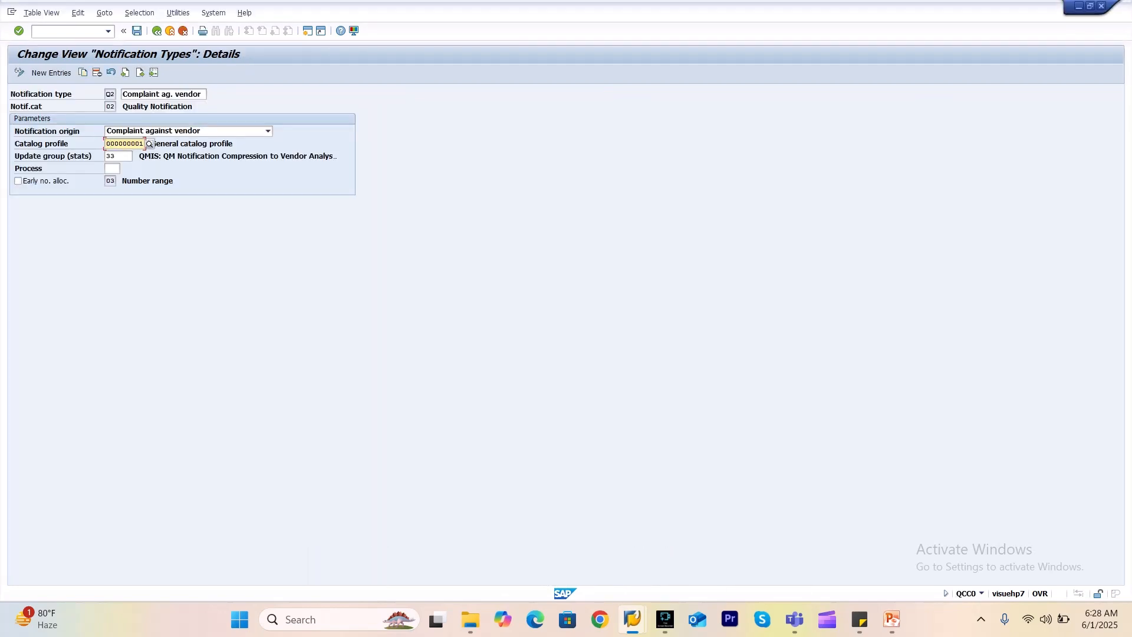
{"action": "key", "text": "alt+Tab"}
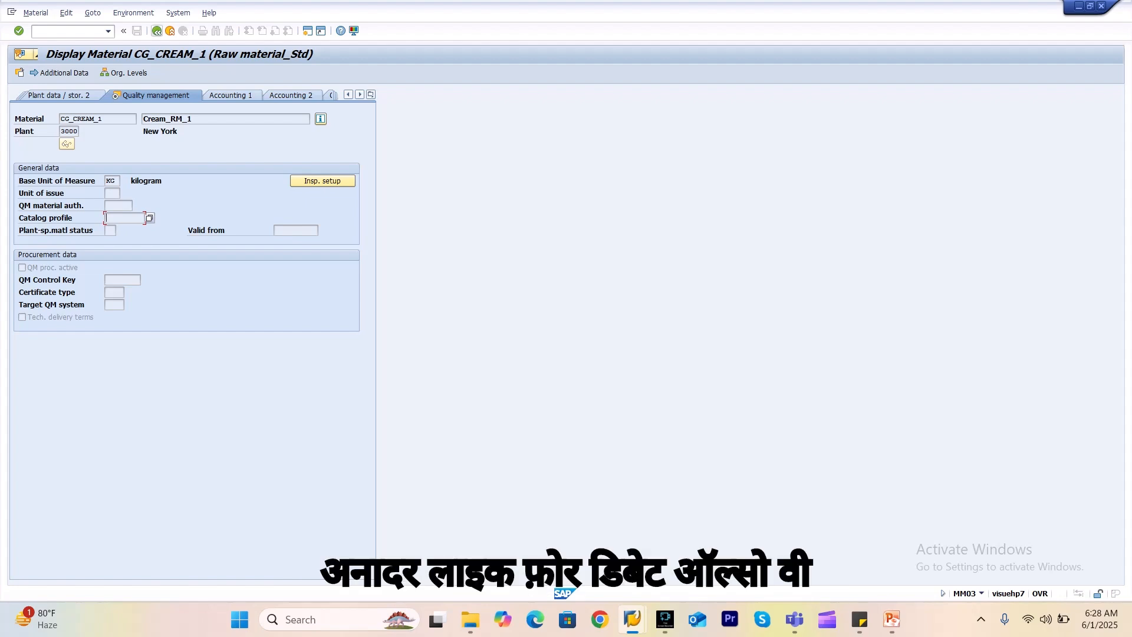
- Leave the material display and the notification type settings, returning to the Quality Management customizing structure
{"action": "left_click", "coordinate": [156, 31]}
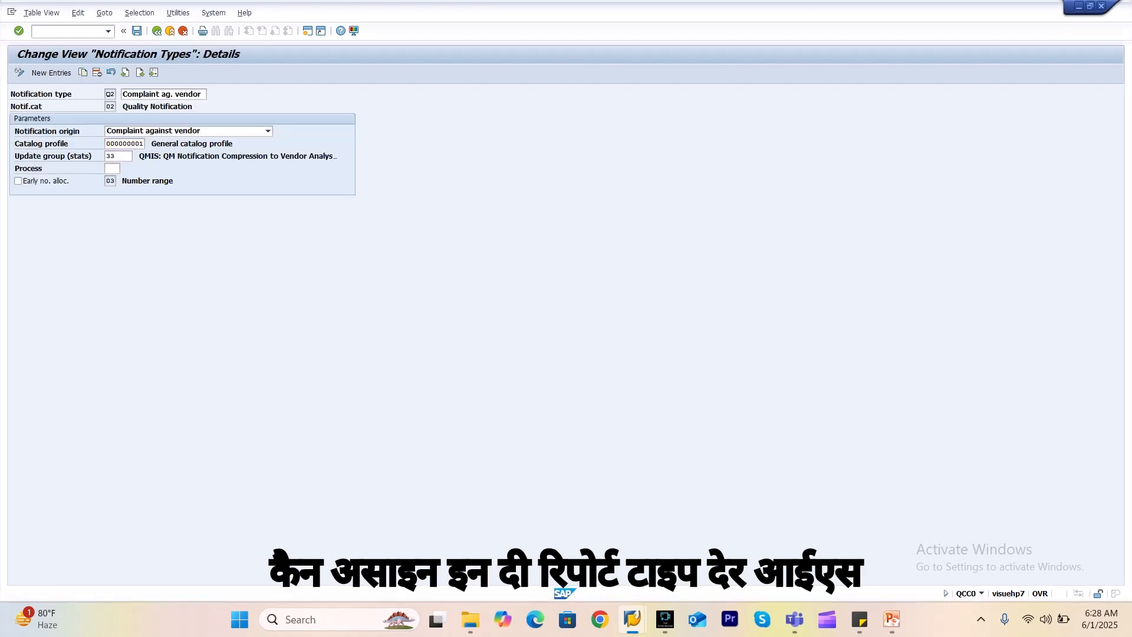
{"action": "left_click", "coordinate": [156, 31]}
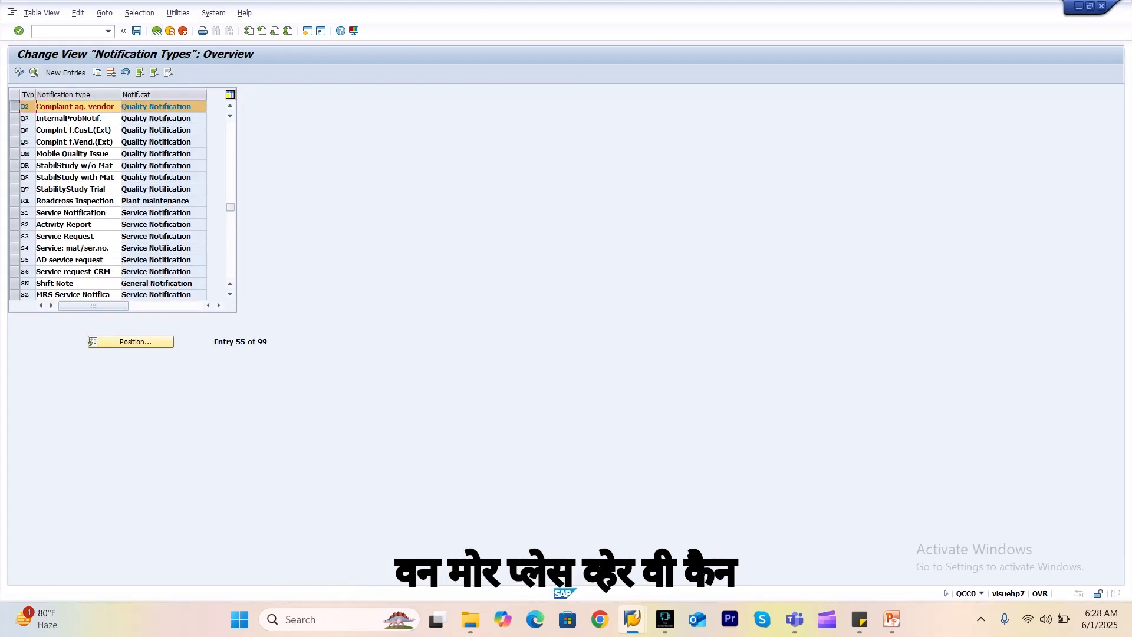
{"action": "left_click", "coordinate": [157, 31]}
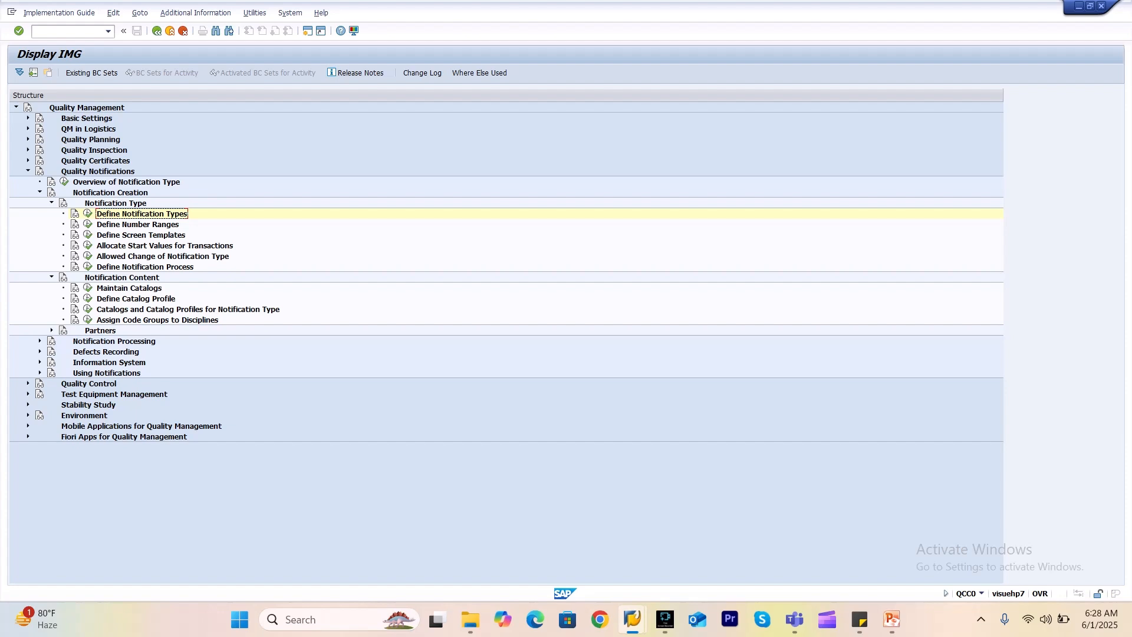
- Open the Define Defect Report Type activity from Define Report Type under Defects Recording
{"action": "left_click", "coordinate": [40, 351]}
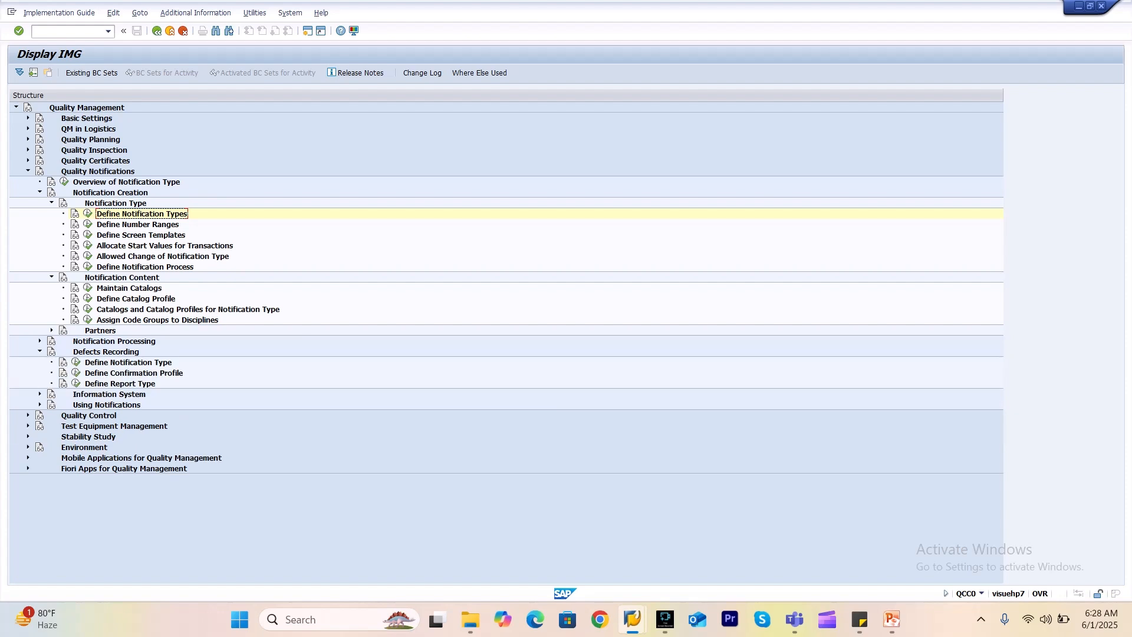
{"action": "left_click", "coordinate": [76, 383]}
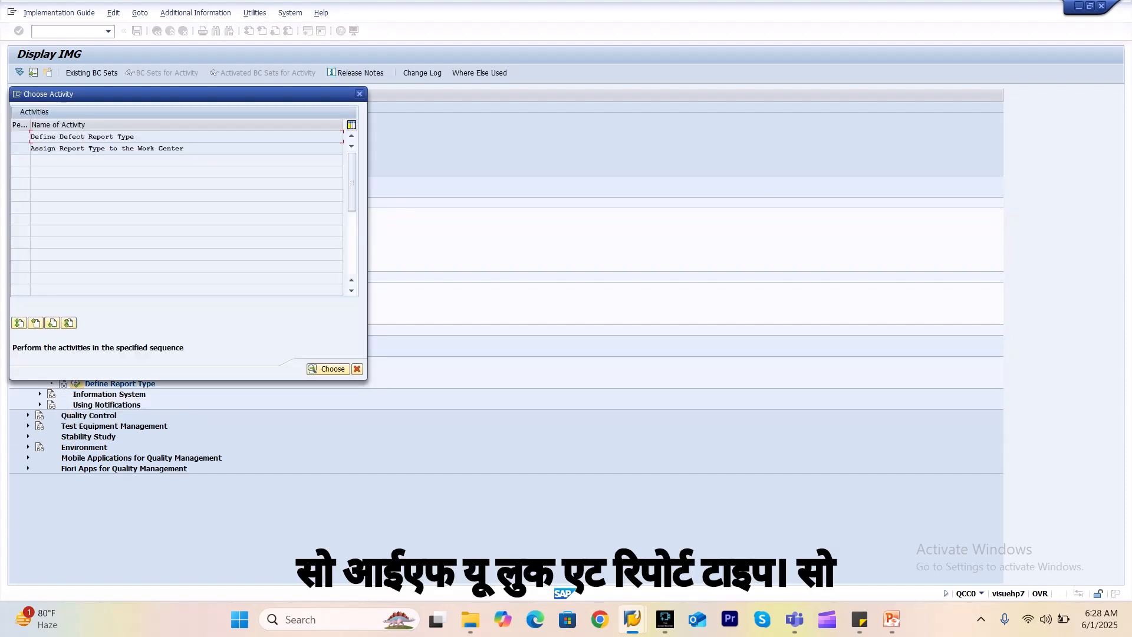
{"action": "double_click", "coordinate": [82, 137]}
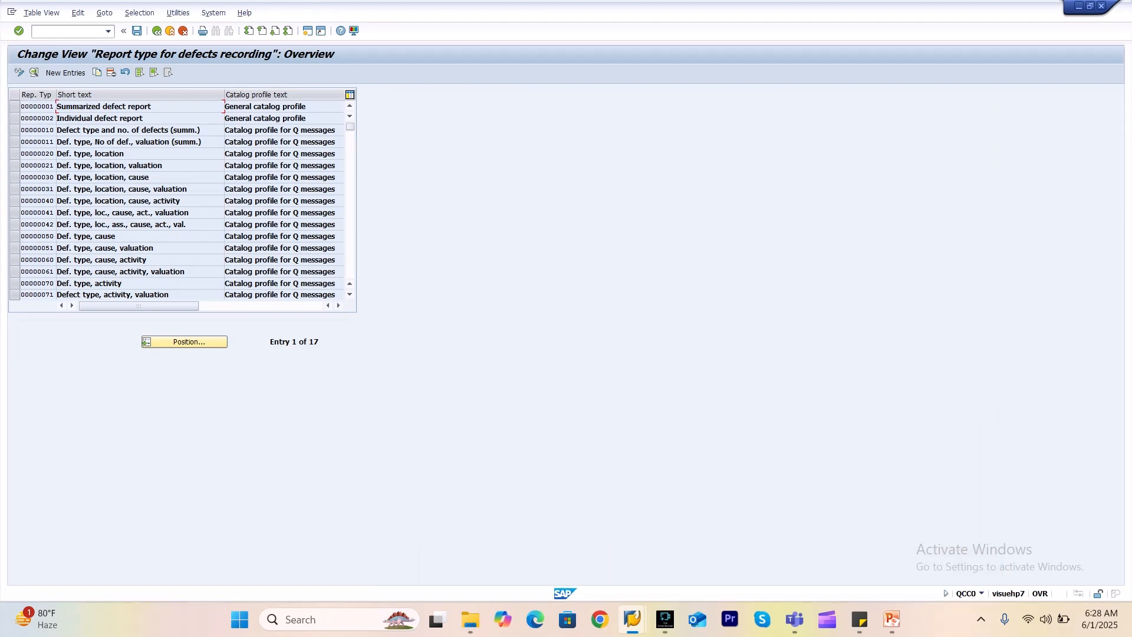
- Examine the catalog profile field in the details of report type 00000020, and return to the Quality Management customizing structure
{"action": "left_click", "coordinate": [14, 154]}
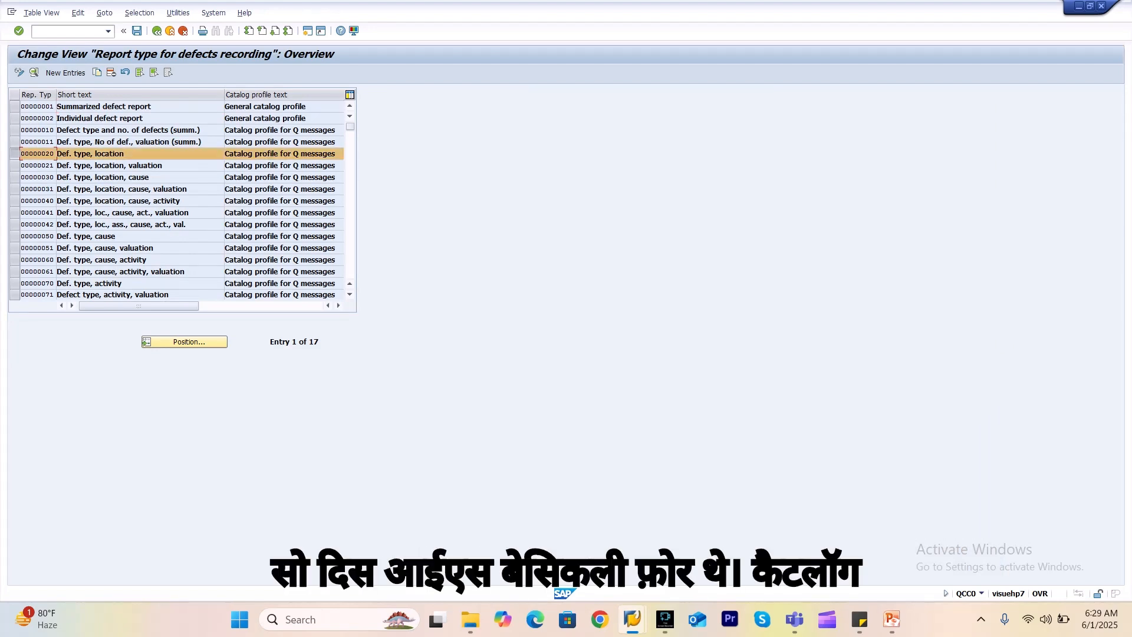
{"action": "left_click", "coordinate": [33, 72]}
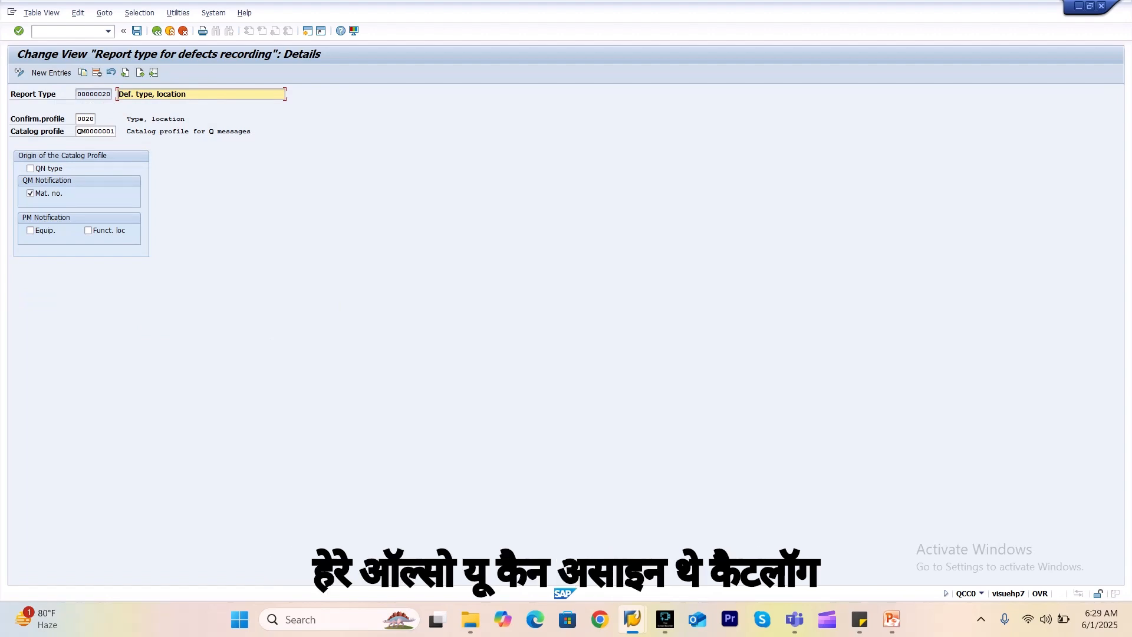
{"action": "left_click", "coordinate": [96, 131]}
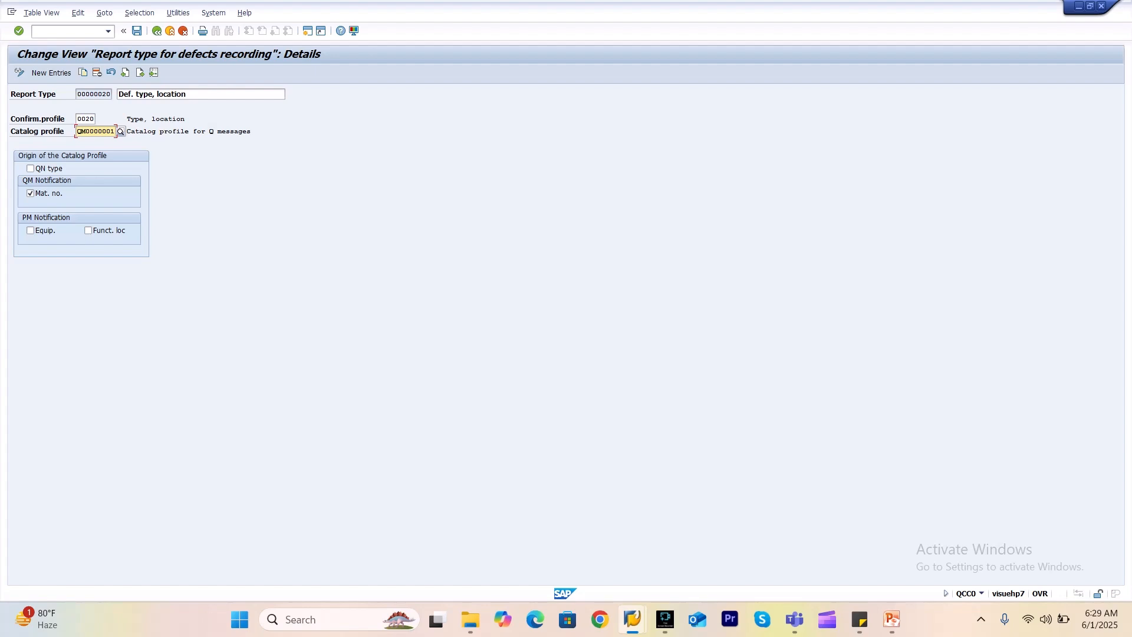
{"action": "left_click", "coordinate": [156, 31]}
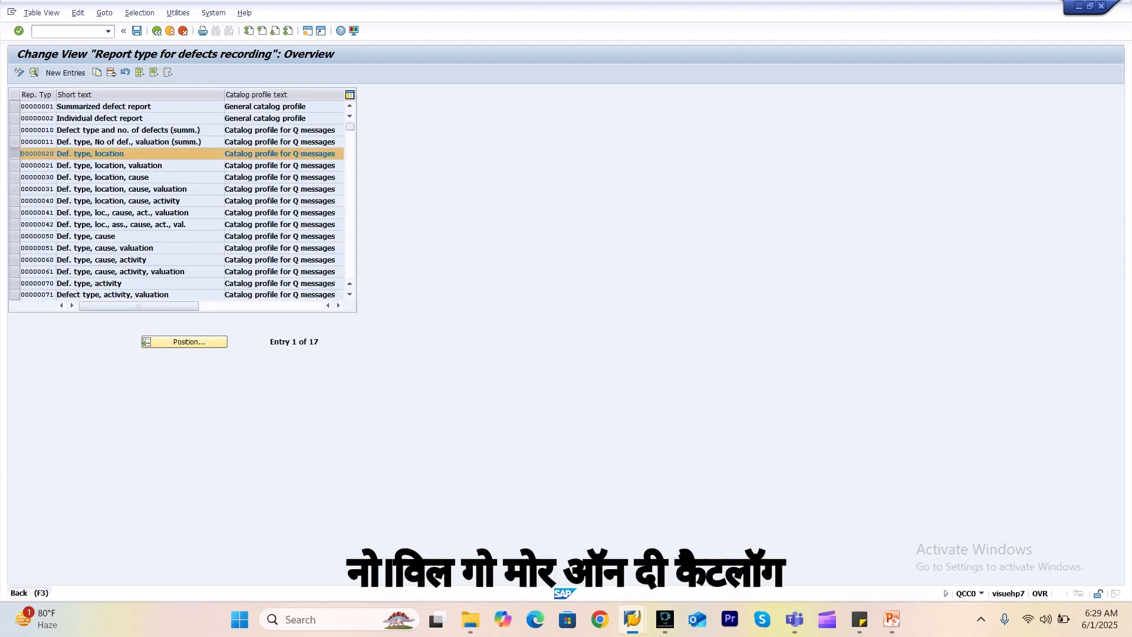
{"action": "left_click", "coordinate": [156, 31]}
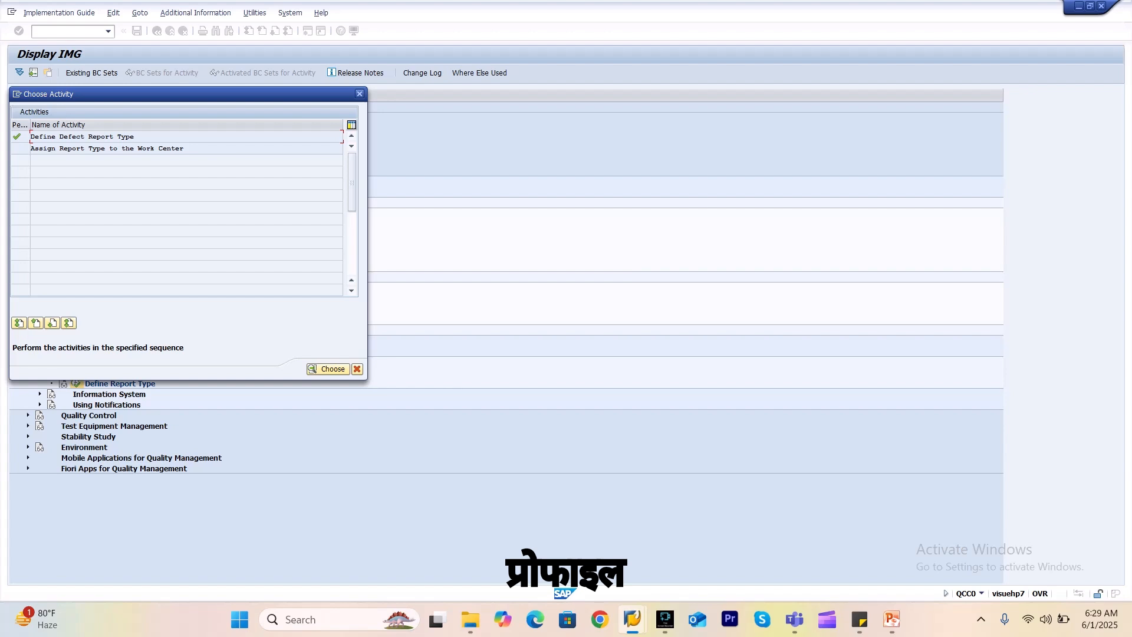
{"action": "left_click", "coordinate": [359, 94]}
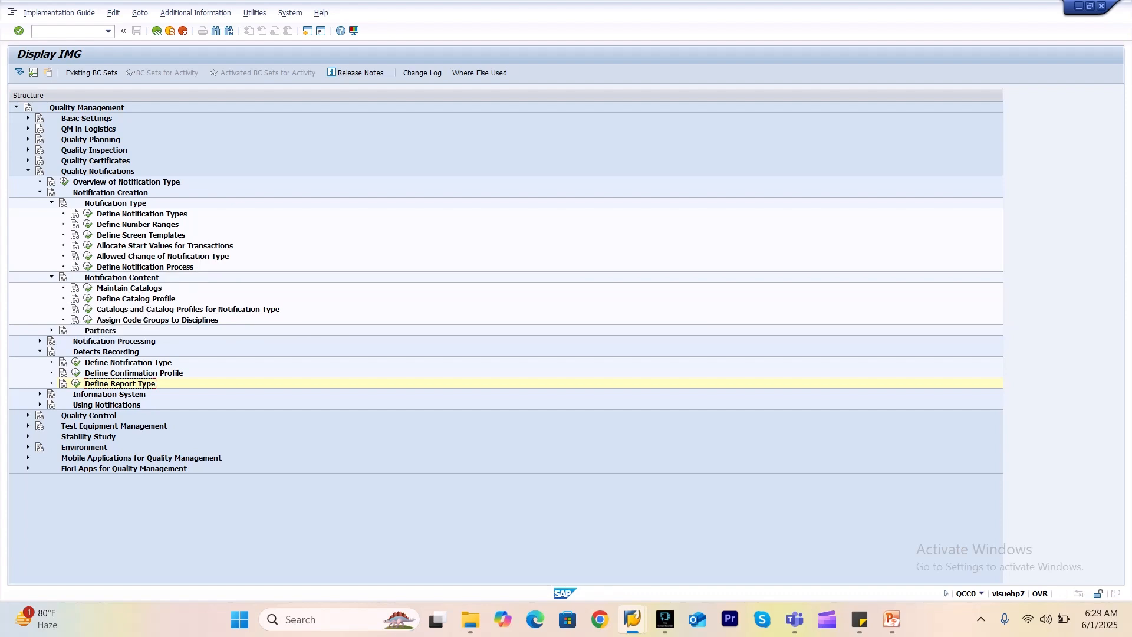
- Open Define Catalog Profile and review the catalogs and code groups assigned to profile 1000_QM, returning to the profile list
{"action": "left_click", "coordinate": [88, 299]}
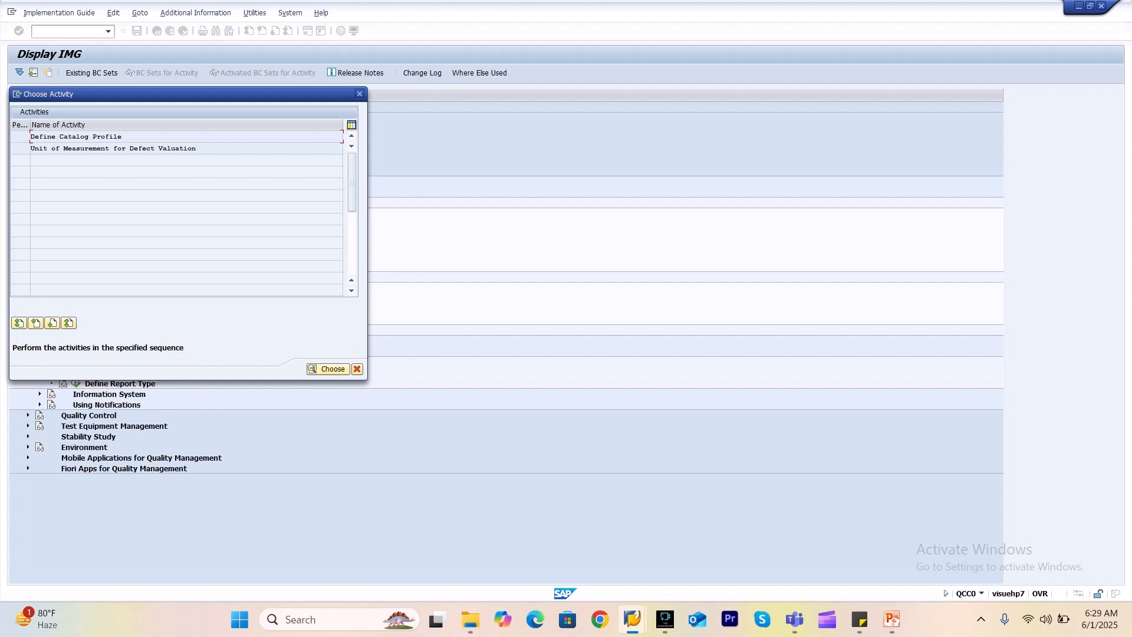
{"action": "key", "text": "Return"}
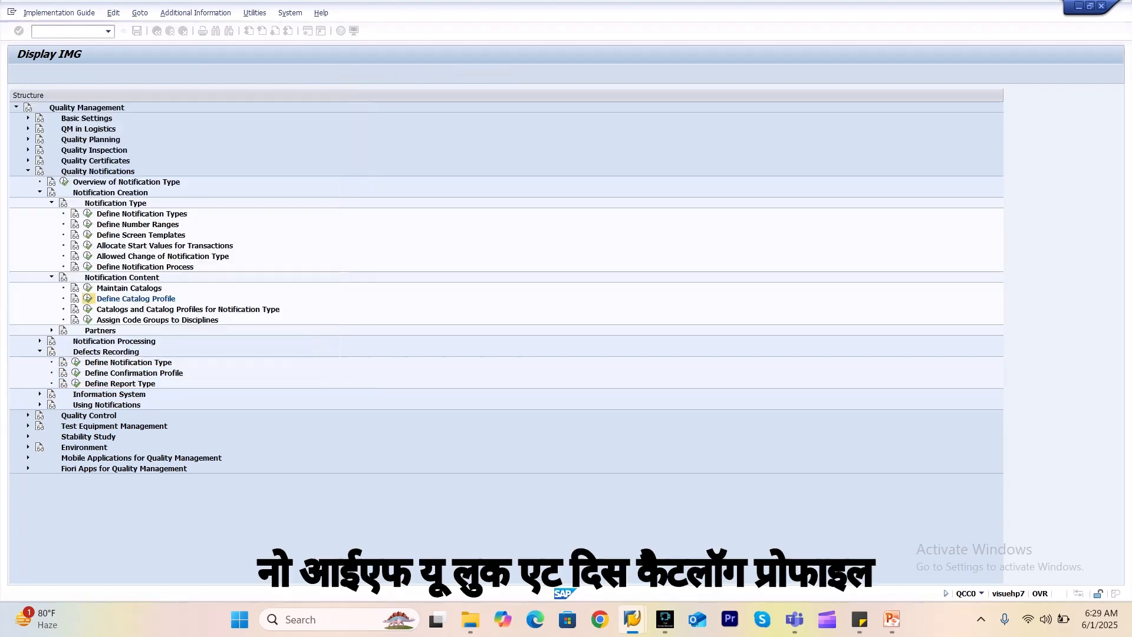
{"action": "left_click", "coordinate": [128, 143]}
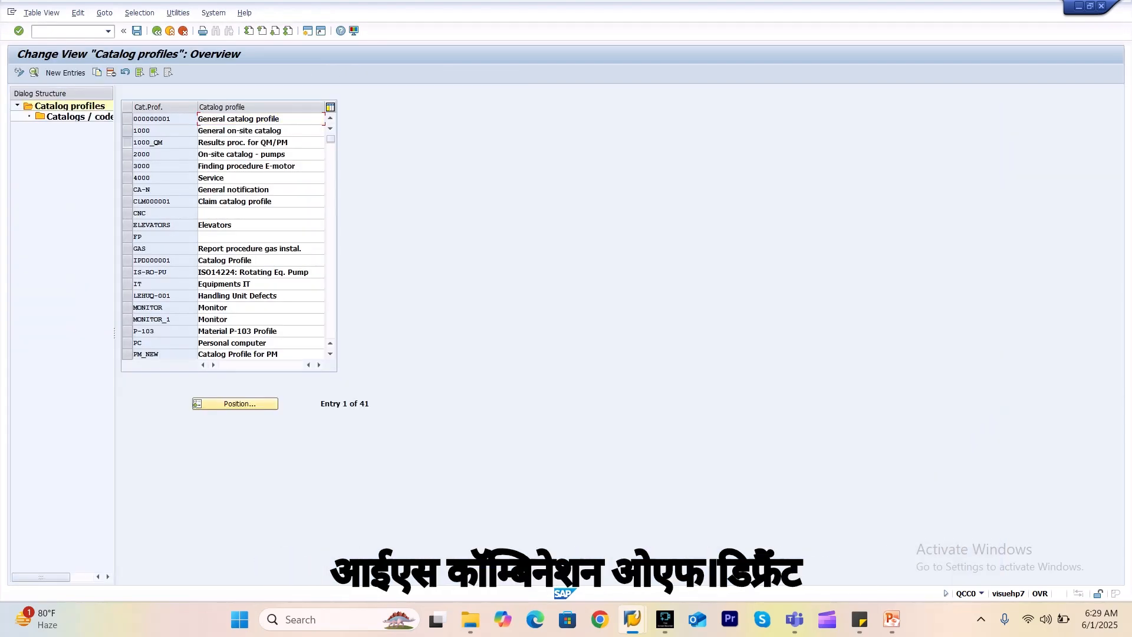
{"action": "double_click", "coordinate": [106, 118]}
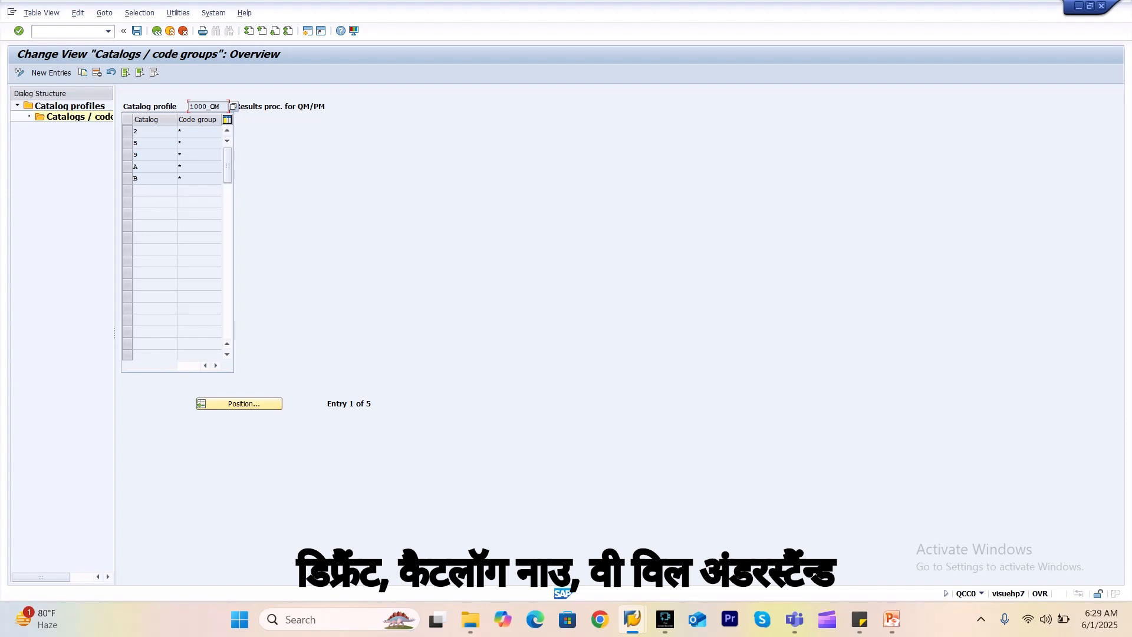
{"action": "left_click", "coordinate": [181, 131]}
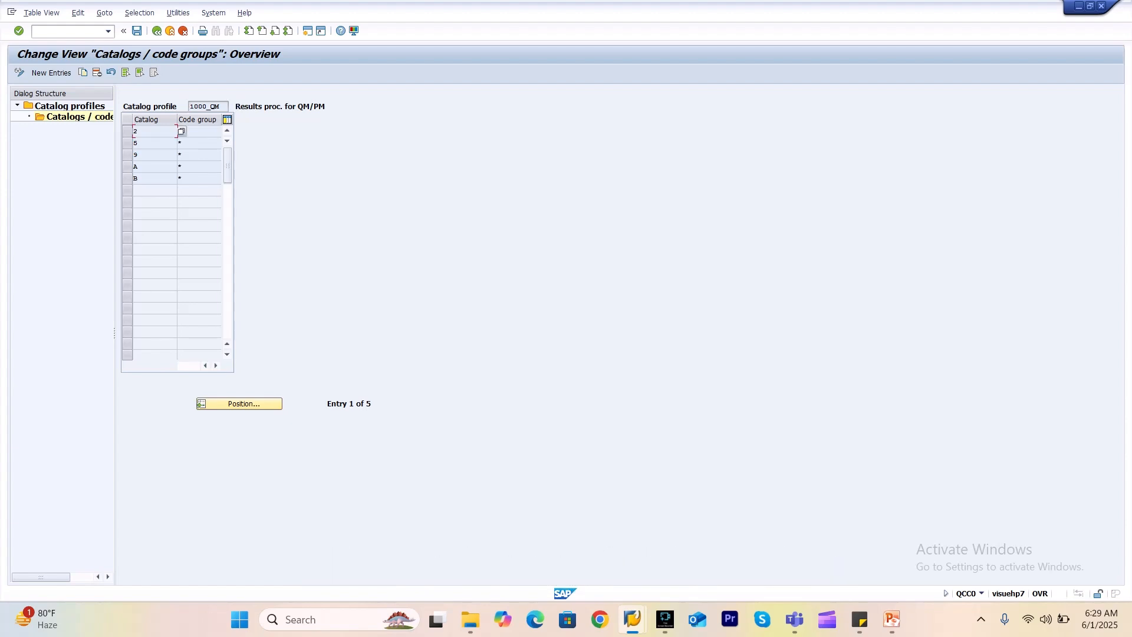
{"action": "left_click", "coordinate": [156, 31]}
- Switch to the PowerPoint presentation and review the Code definition on the Catalog and Catalog Profile slide
{"action": "key", "text": "alt+Tab"}
{"action": "key", "text": "alt+Tab"}
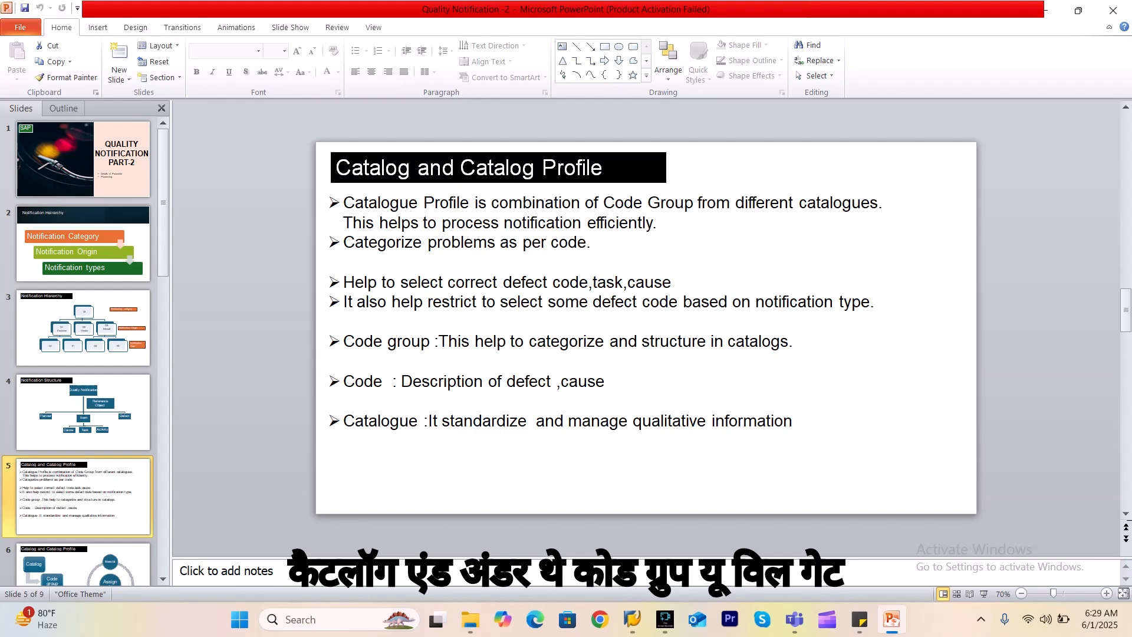
{"action": "left_click", "coordinate": [392, 382]}
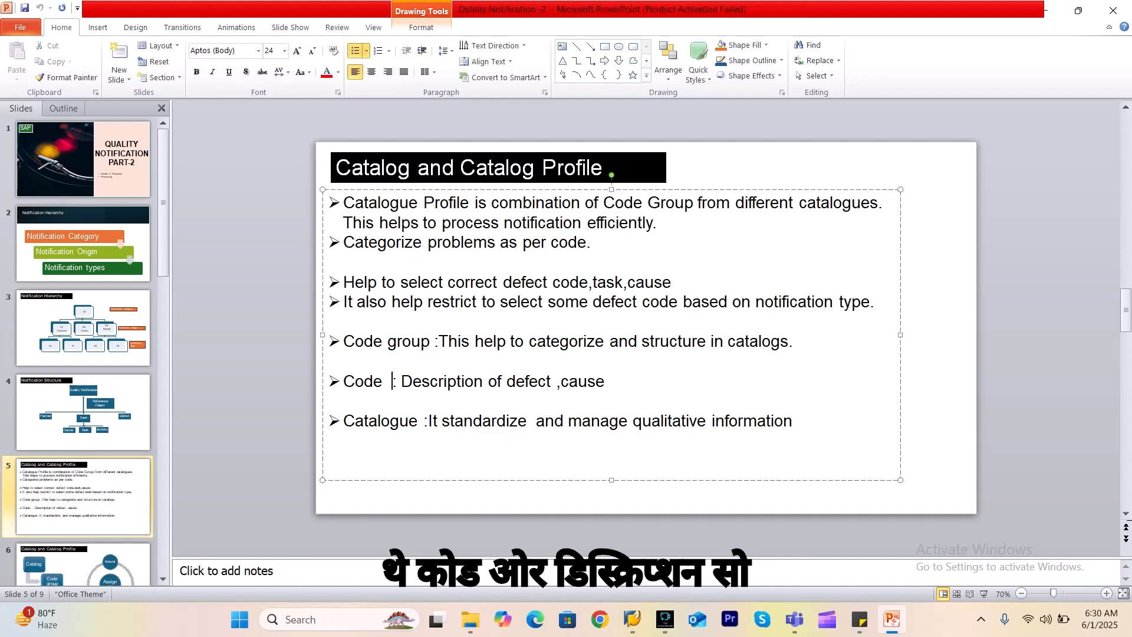
- Switch back to the SAP catalog profiles window and start creating a Q2 notification with transaction QM01 in a new session
{"action": "key", "text": "alt+Tab"}
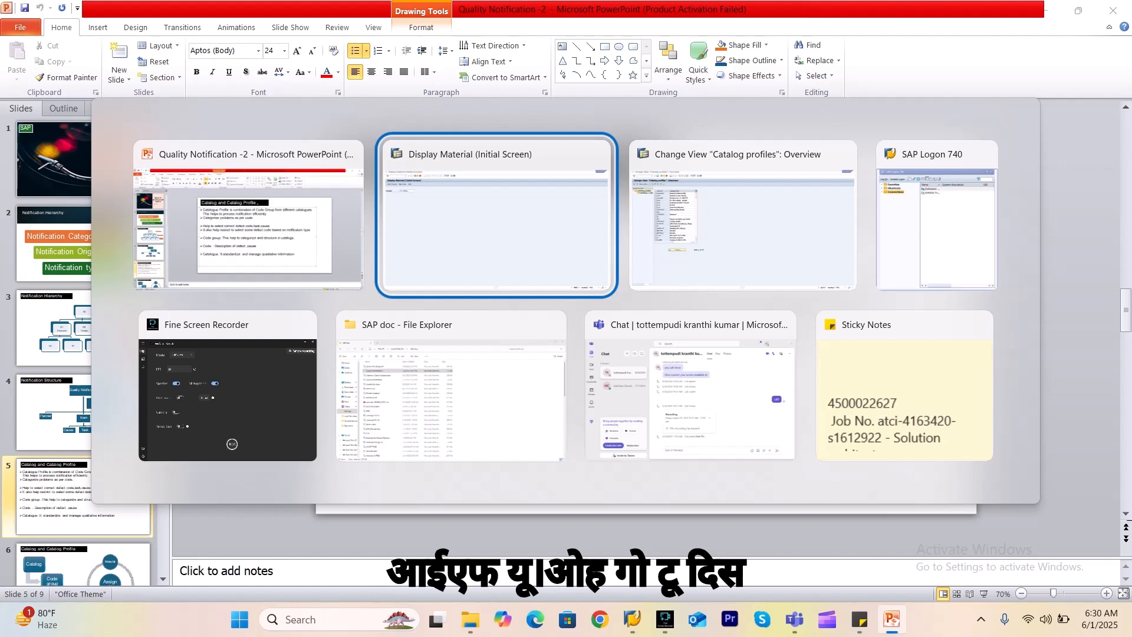
{"action": "key", "text": "Tab"}
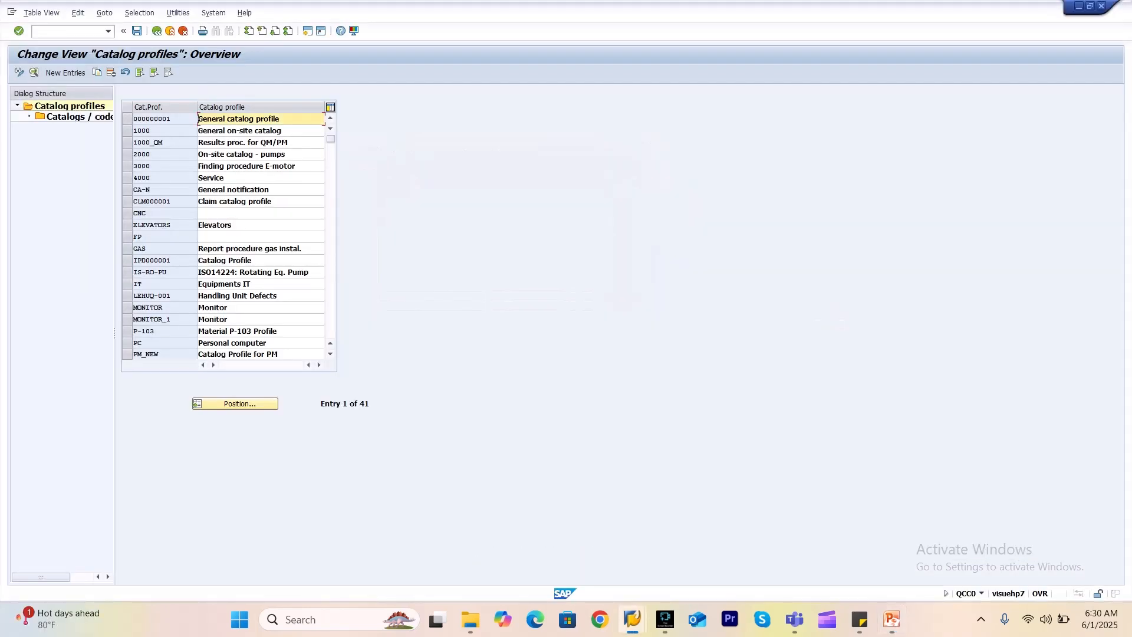
{"action": "left_click", "coordinate": [68, 31]}
{"action": "type", "text": "/oqm01"}
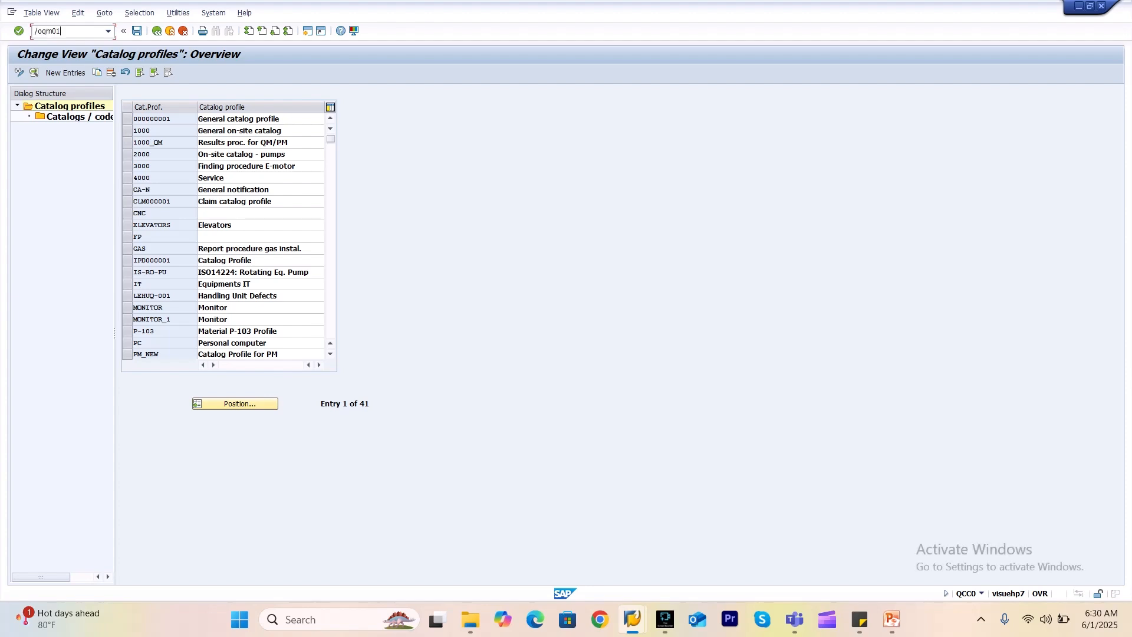
{"action": "key", "text": "Return"}
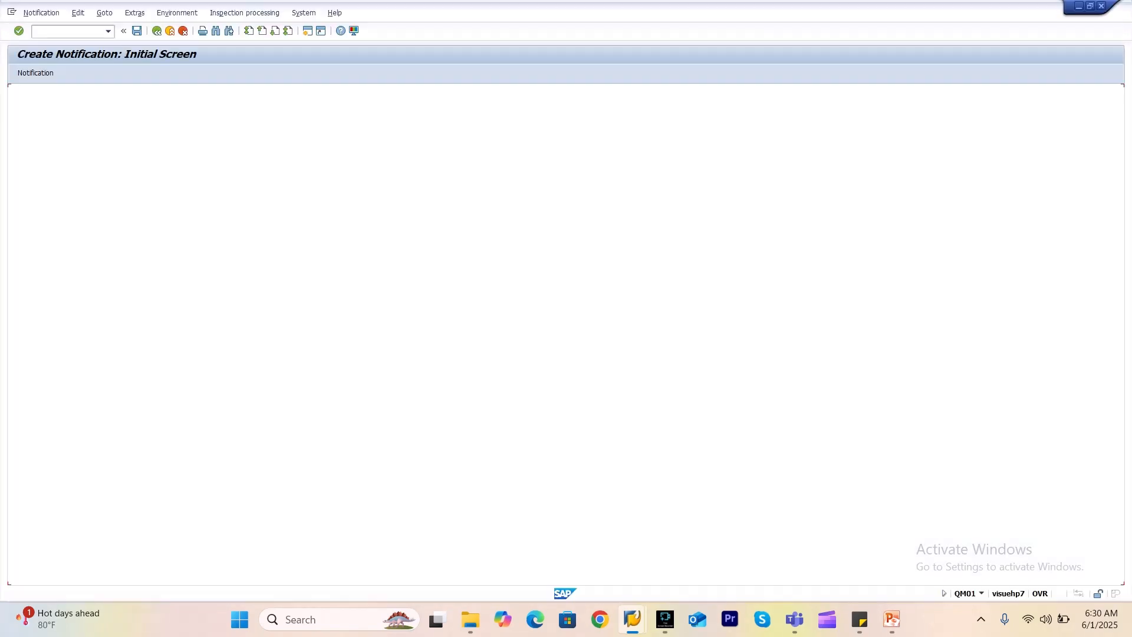
{"action": "key", "text": "Return"}
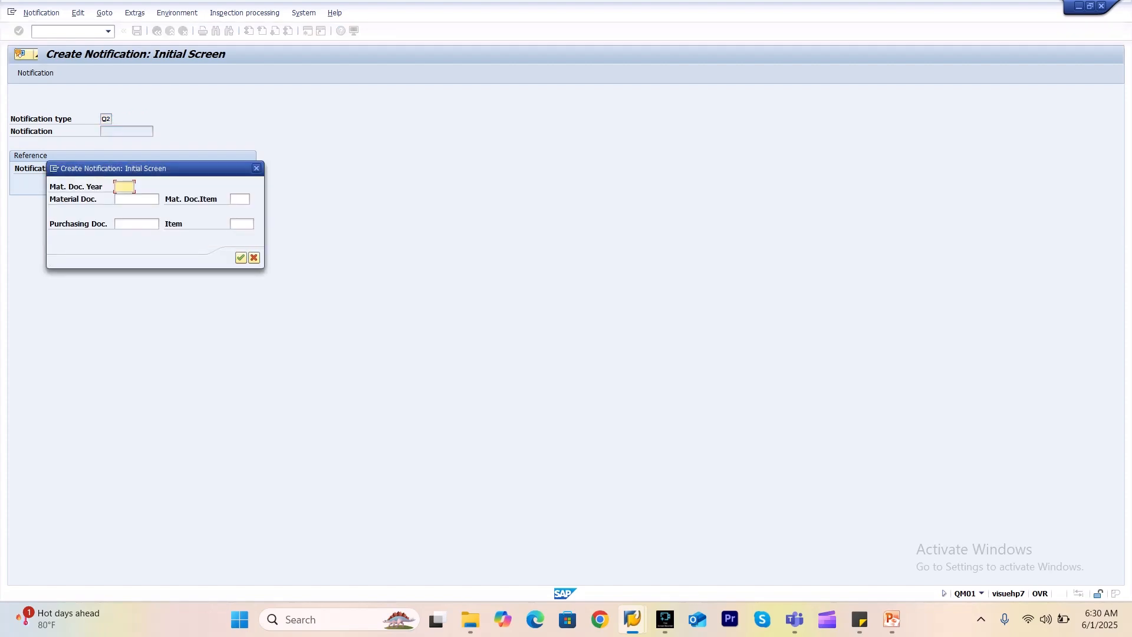
- Reference item 10 of the first suggested purchasing document and continue to the vendor complaint notification
{"action": "left_click", "coordinate": [137, 224]}
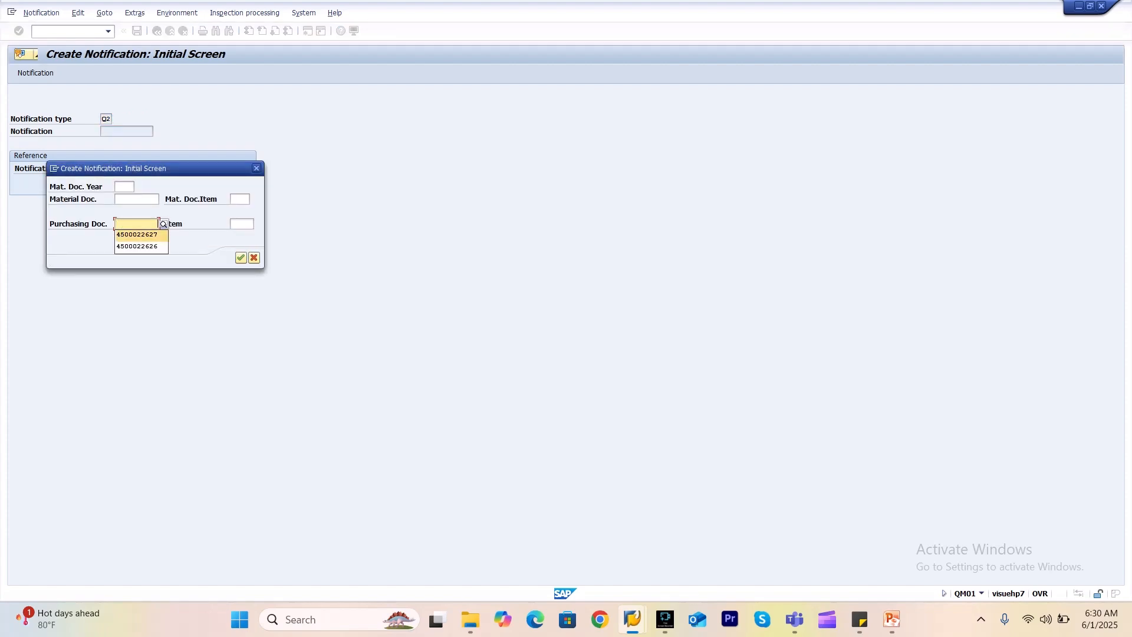
{"action": "left_click", "coordinate": [137, 235]}
{"action": "left_click", "coordinate": [242, 224]}
{"action": "type", "text": "10"}
{"action": "key", "text": "Return"}
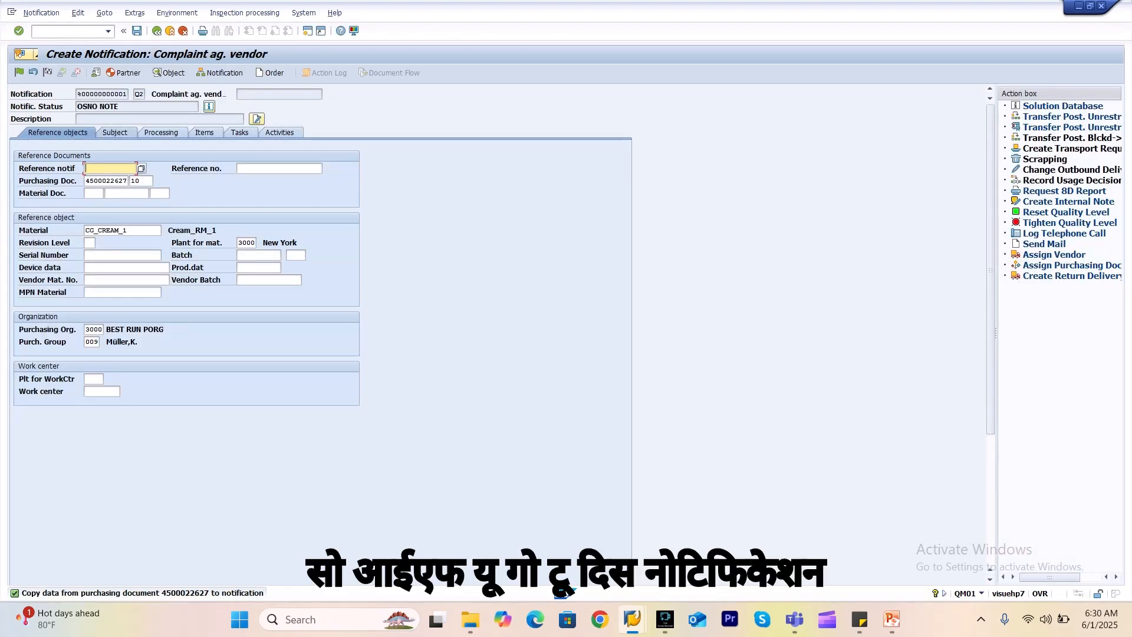
- Open the Failure Mode catalog selection in the notification's subject data and expand code group $$OSS001, SAP Notifications
{"action": "left_click", "coordinate": [115, 132]}
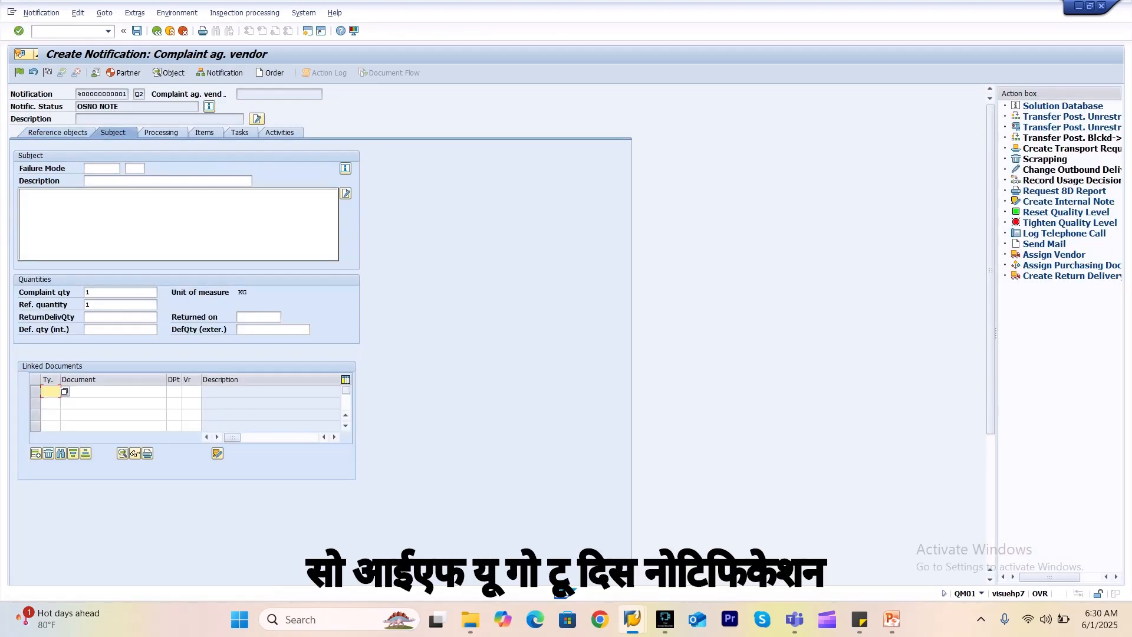
{"action": "left_click", "coordinate": [102, 169]}
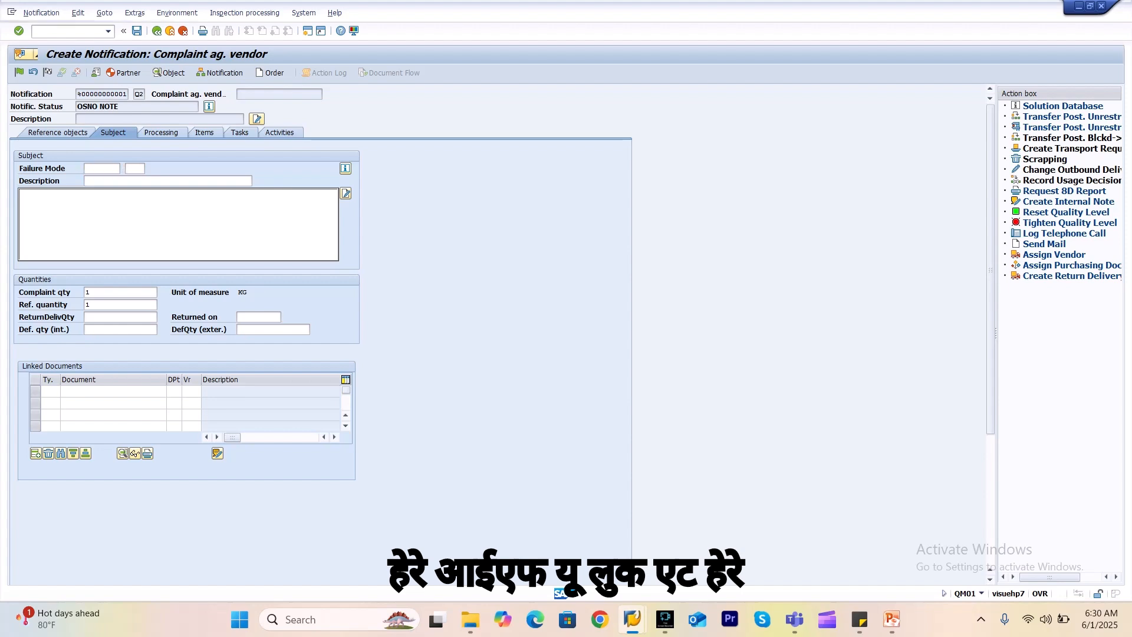
{"action": "key", "text": "F4"}
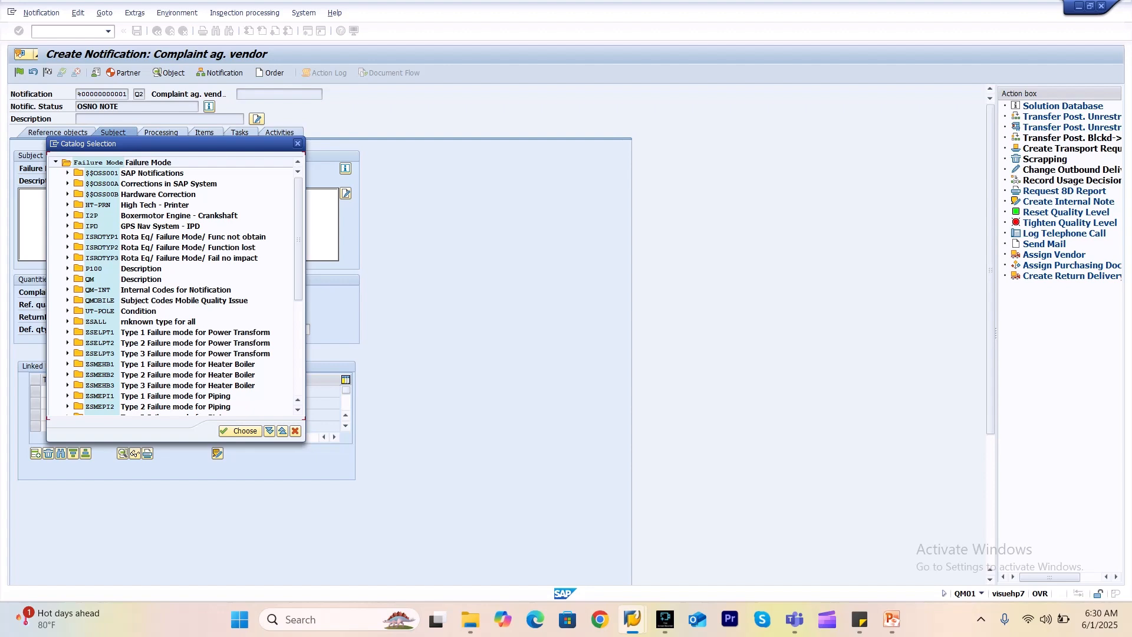
{"action": "left_click", "coordinate": [68, 172]}
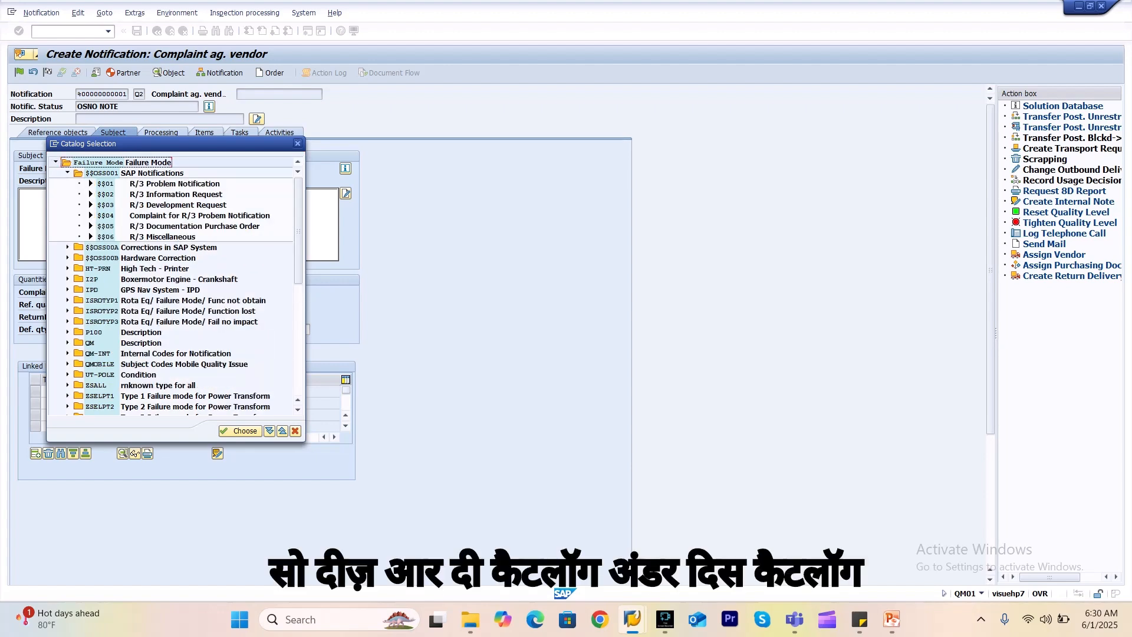
- Examine how code group $$OSS001 is structured into codes and descriptions, such as $$02 R/3 Information Request
{"action": "left_click", "coordinate": [105, 195]}
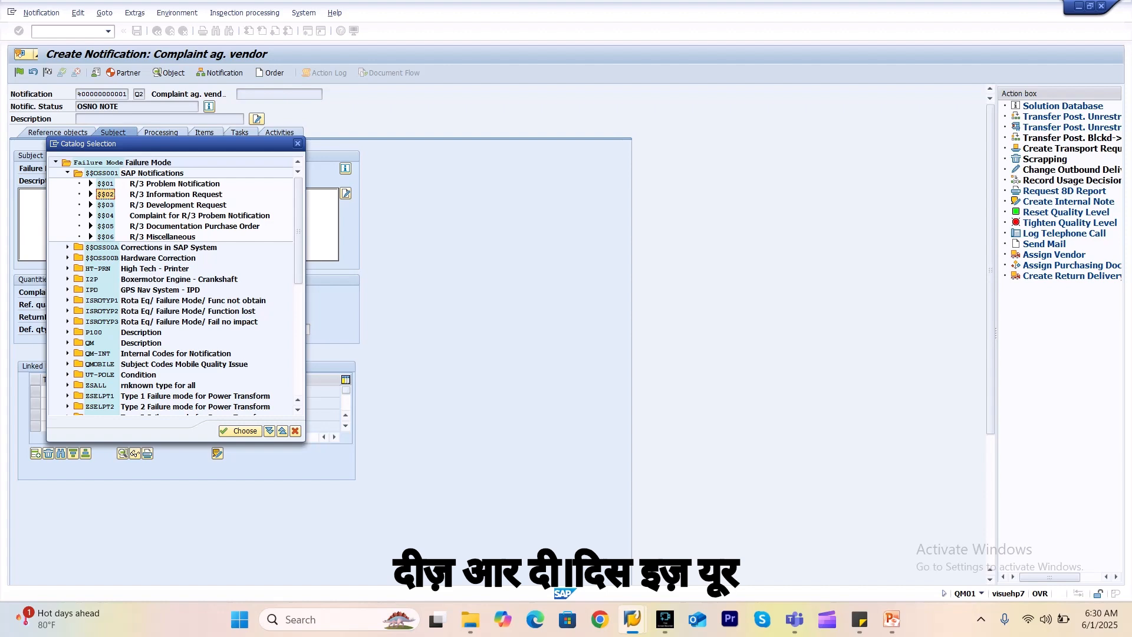
{"action": "left_click", "coordinate": [102, 173]}
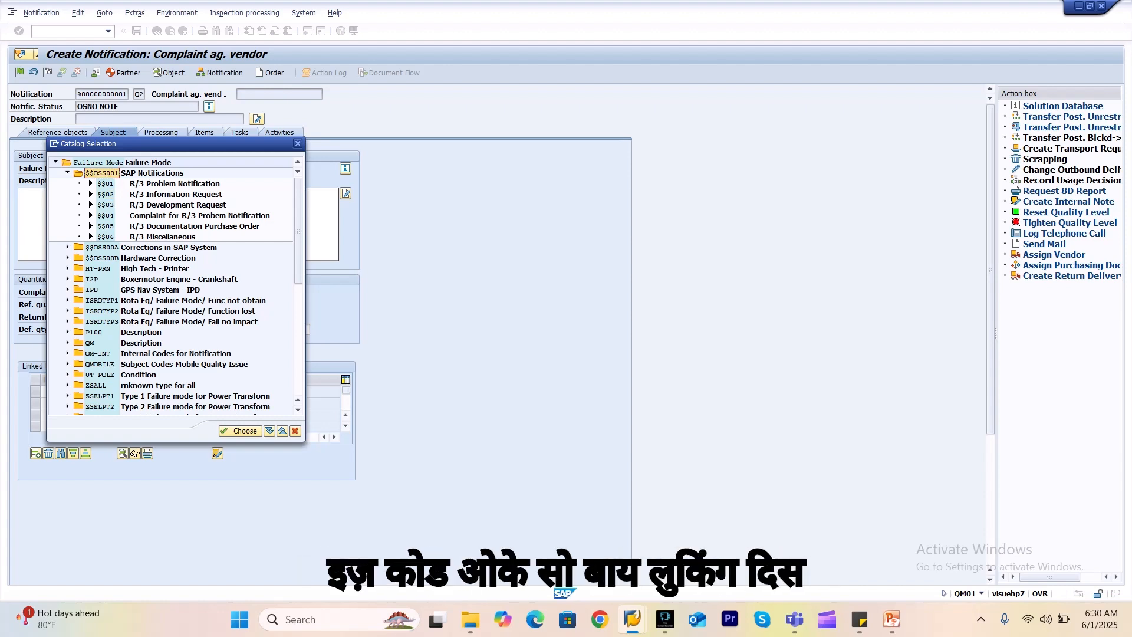
{"action": "left_click", "coordinate": [105, 195]}
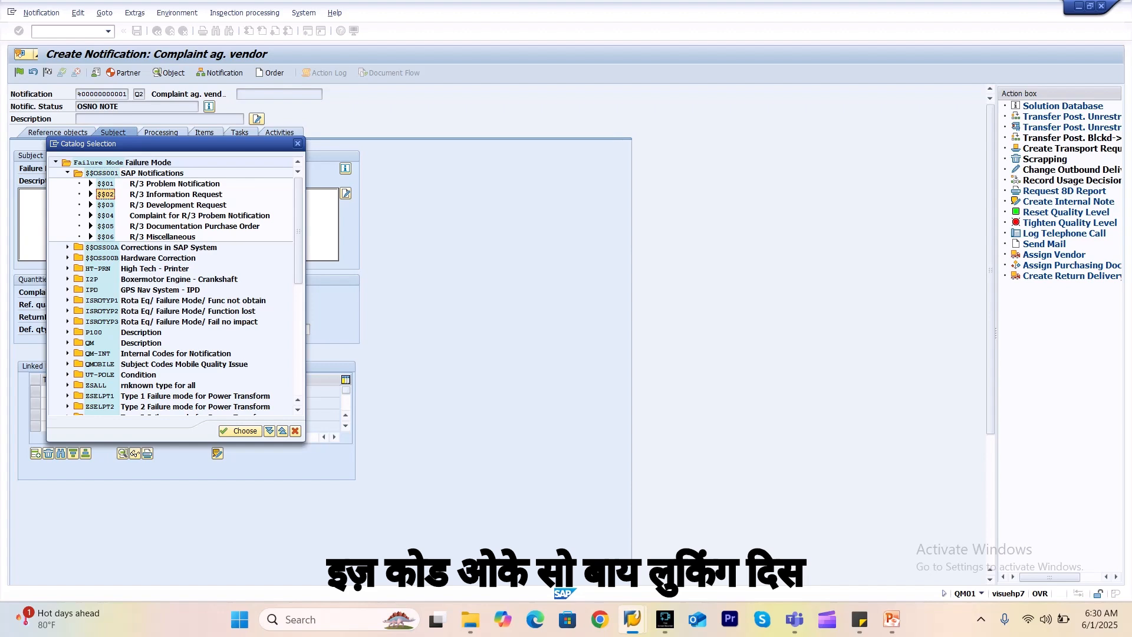
{"action": "left_click", "coordinate": [174, 184]}
{"action": "left_click", "coordinate": [175, 195]}
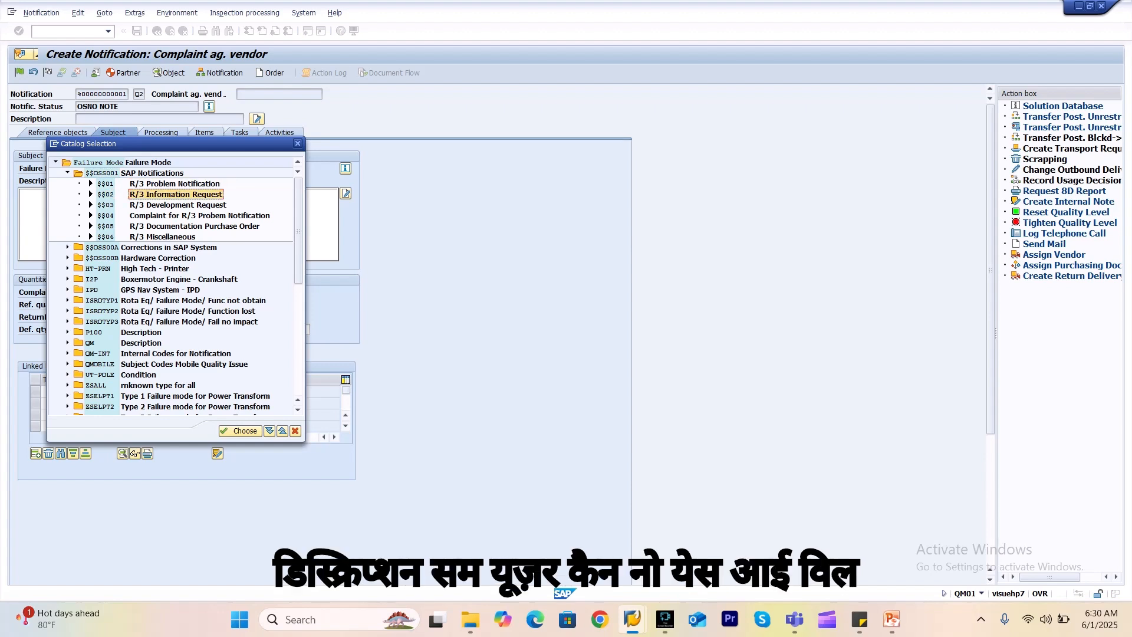
{"action": "left_click", "coordinate": [183, 215]}
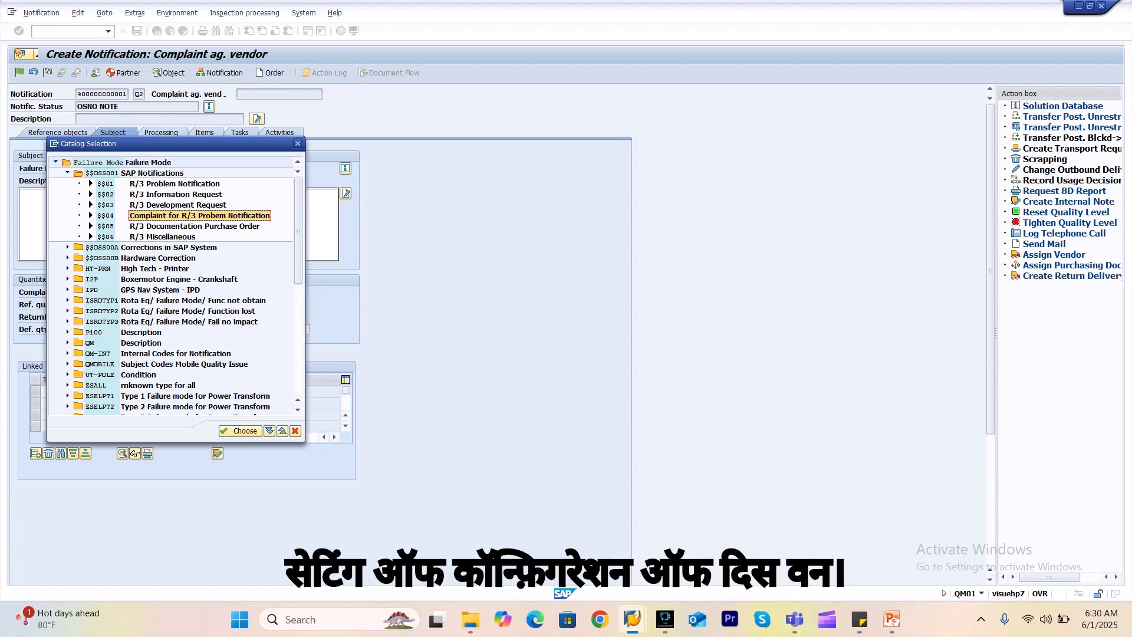
- Switch back to the catalog profiles session and leave that activity, returning to the Quality Management customizing structure
{"action": "key", "text": "alt+Tab"}
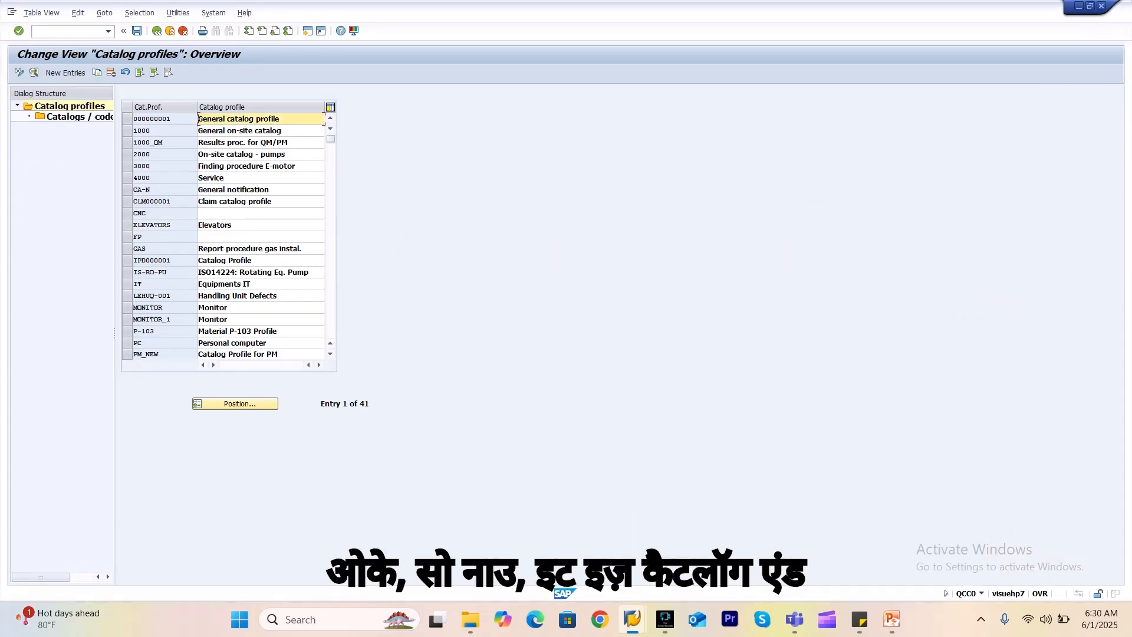
{"action": "left_click", "coordinate": [156, 30]}
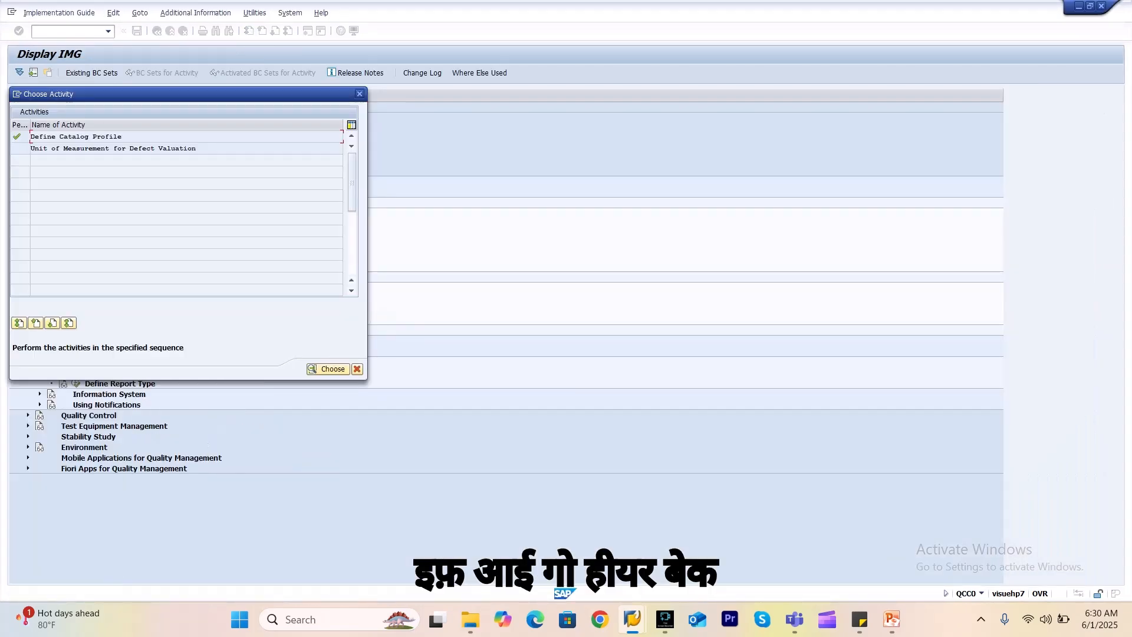
{"action": "left_click", "coordinate": [359, 94]}
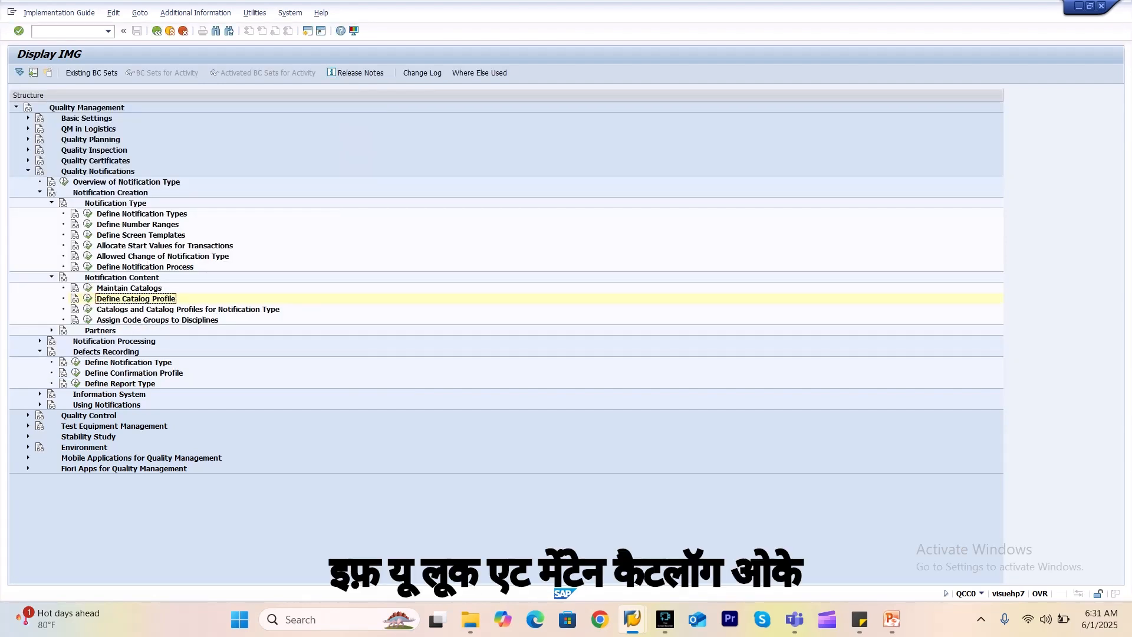
- Open the Edit Catalogs activity under Maintain Catalogs and list the available catalogs
{"action": "left_click", "coordinate": [87, 287]}
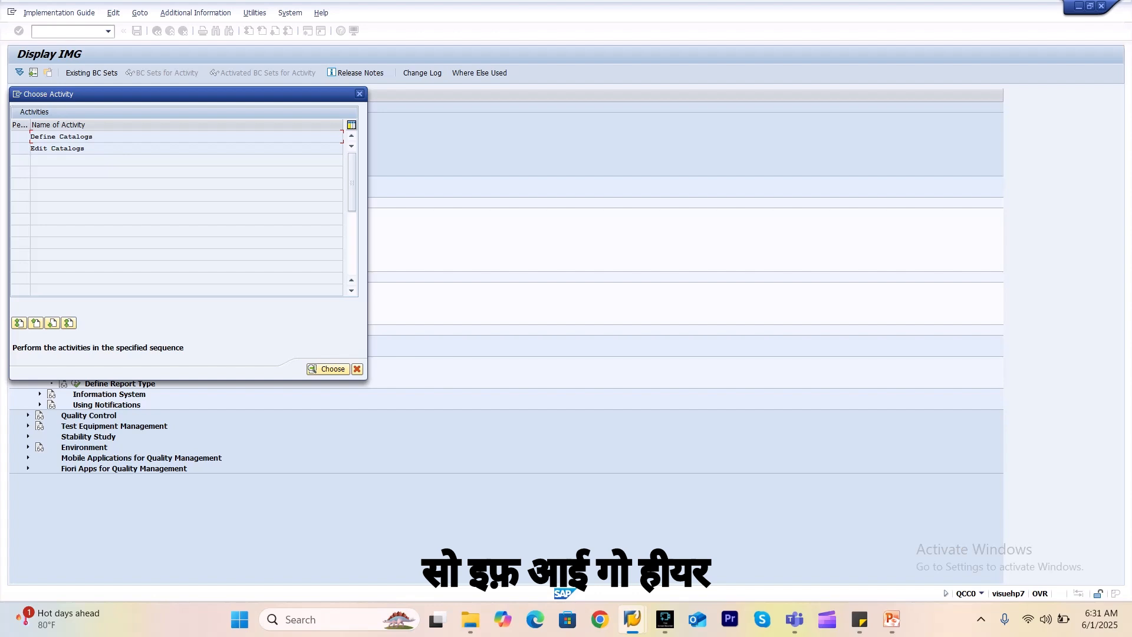
{"action": "double_click", "coordinate": [51, 148]}
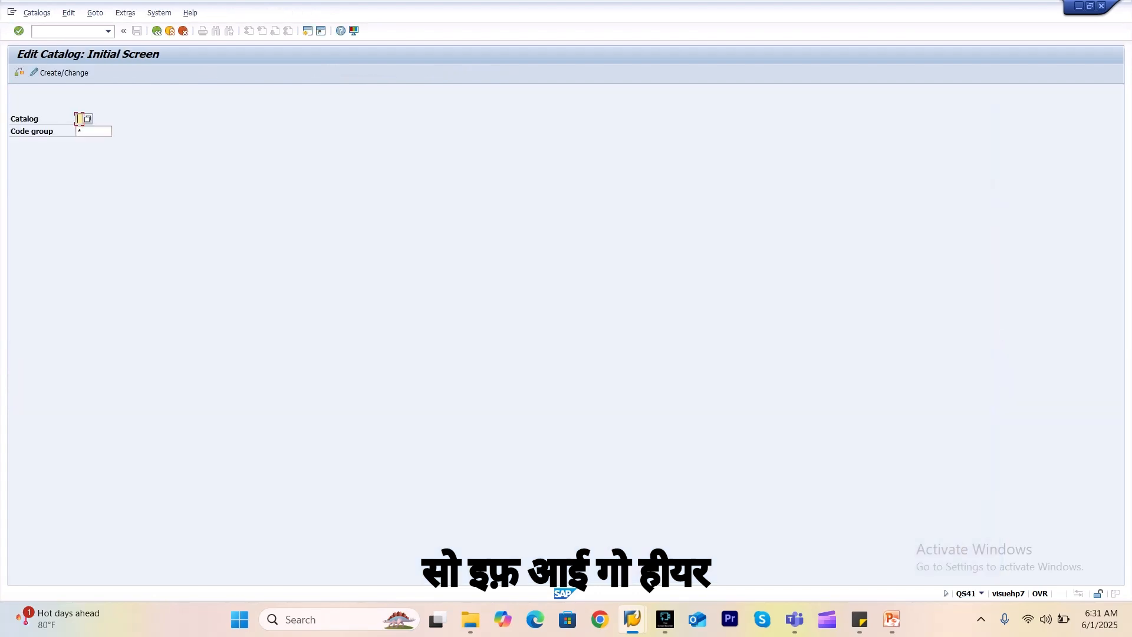
{"action": "left_click", "coordinate": [87, 118]}
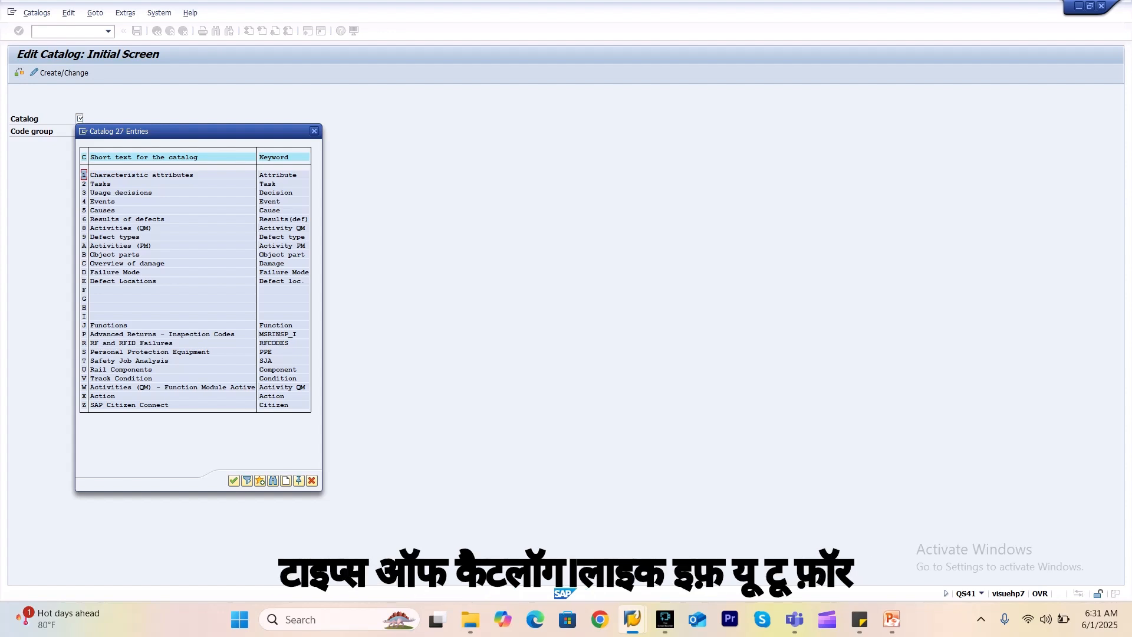
- Review the catalog types, including Tasks, Usage decisions, Causes and Defect Locations, and close the list
{"action": "left_click", "coordinate": [84, 184]}
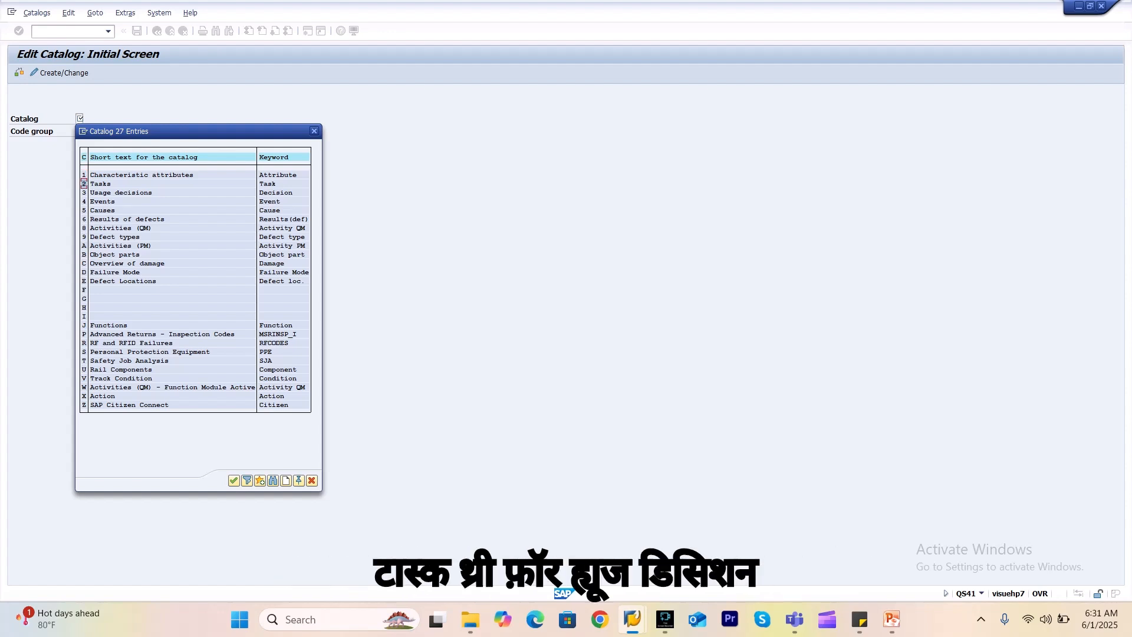
{"action": "left_click", "coordinate": [84, 193]}
{"action": "left_click", "coordinate": [83, 211]}
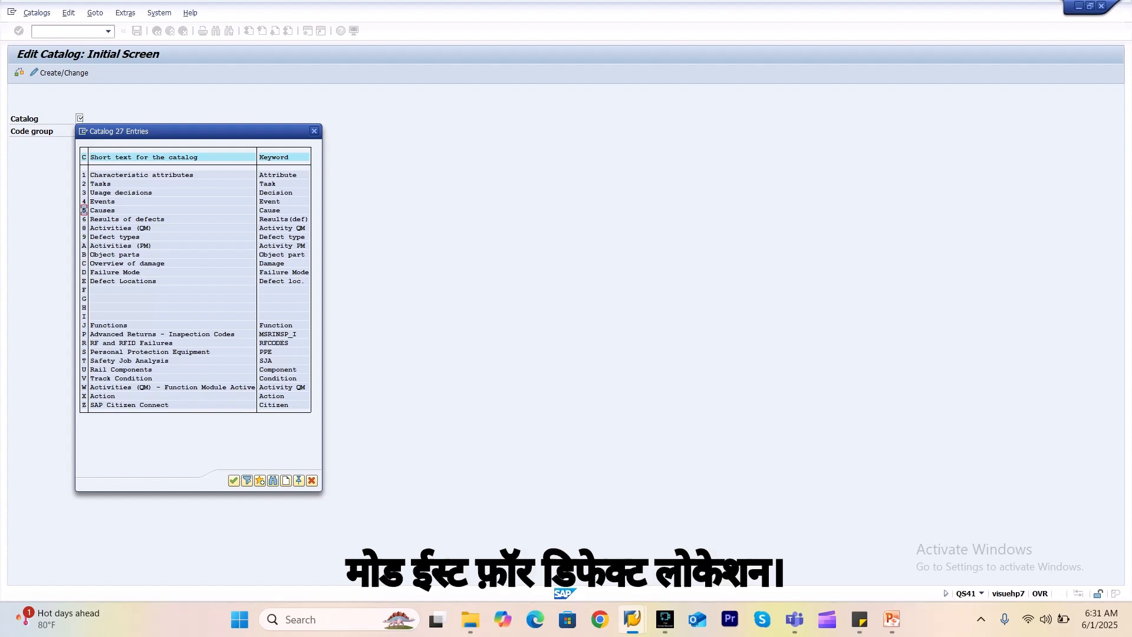
{"action": "left_click", "coordinate": [104, 281]}
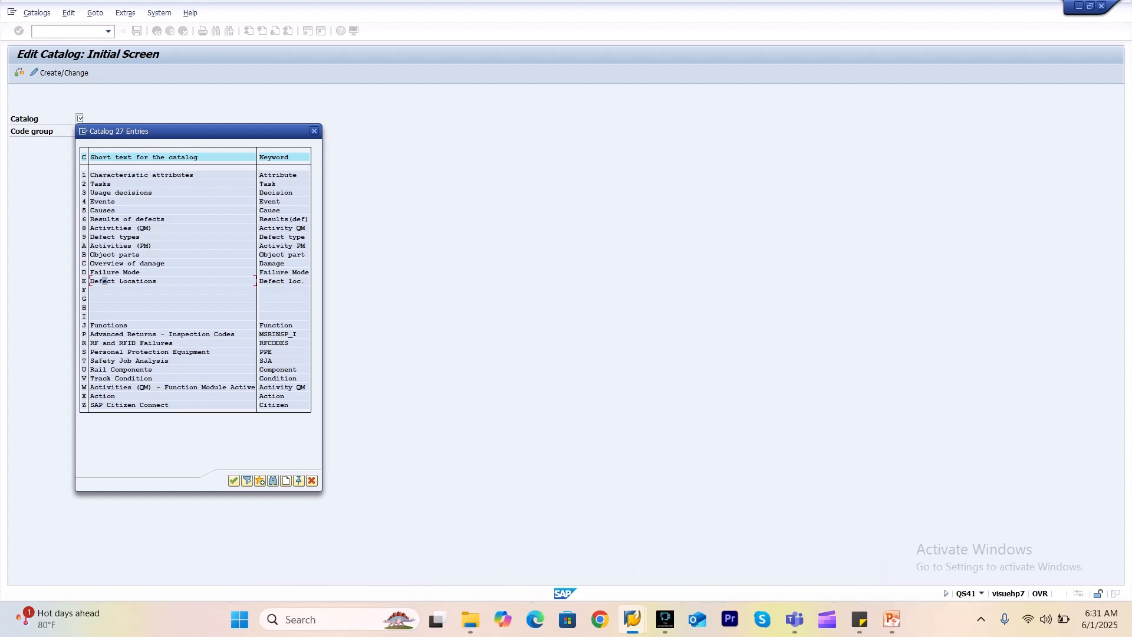
{"action": "left_click", "coordinate": [314, 131]}
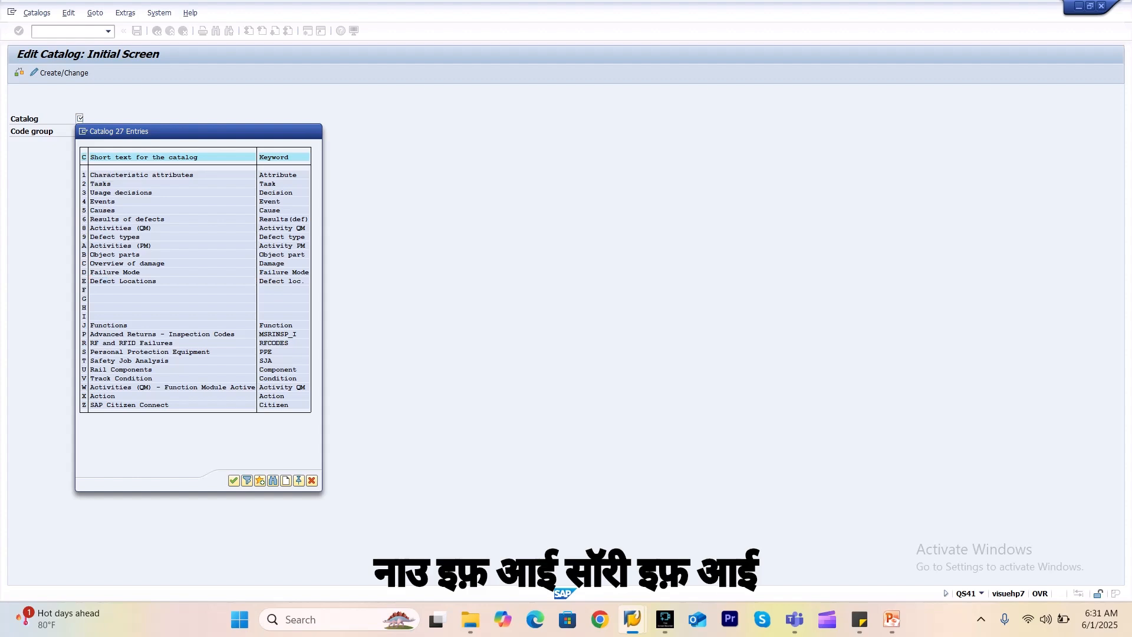
- Select catalog D, Failure Mode, and choose code group QM from its catalog selection
{"action": "key", "text": "F4"}
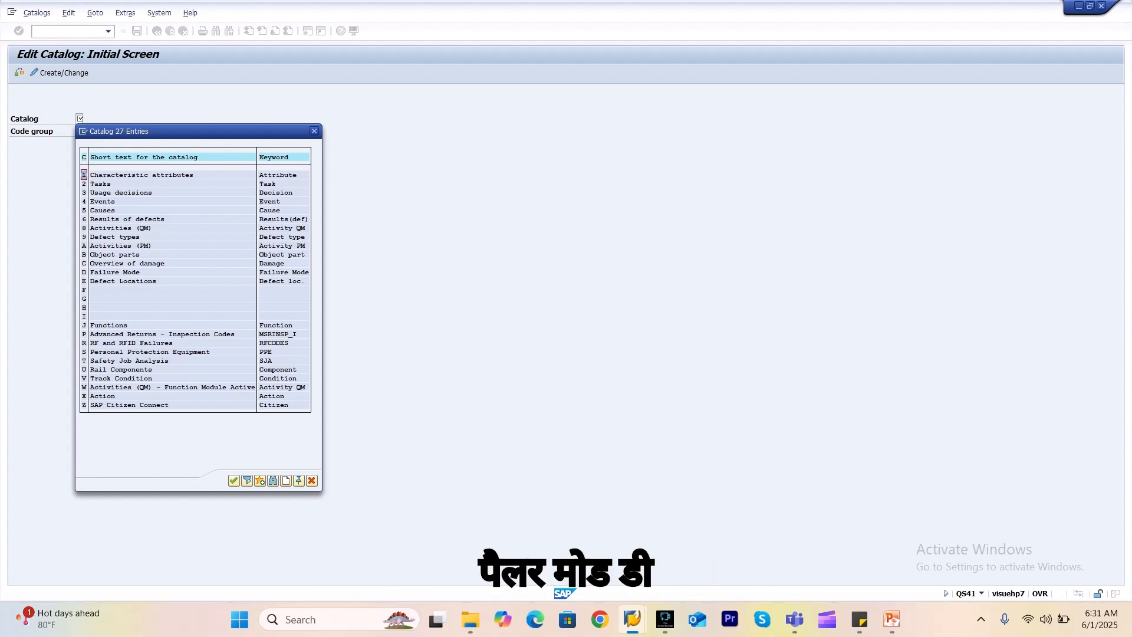
{"action": "double_click", "coordinate": [115, 272]}
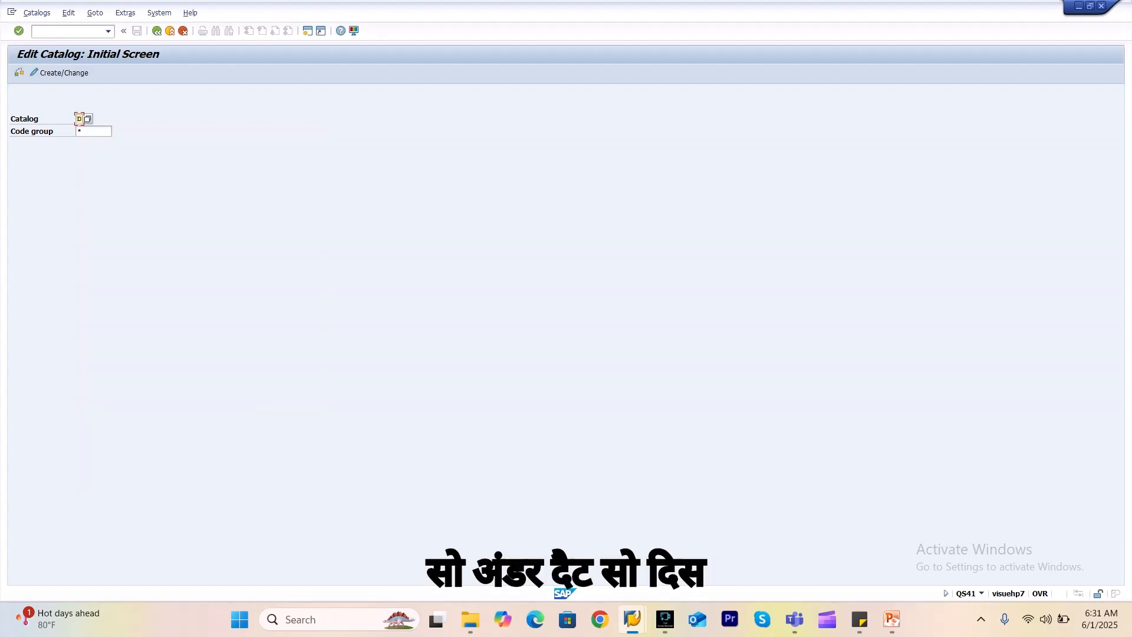
{"action": "left_click", "coordinate": [89, 131]}
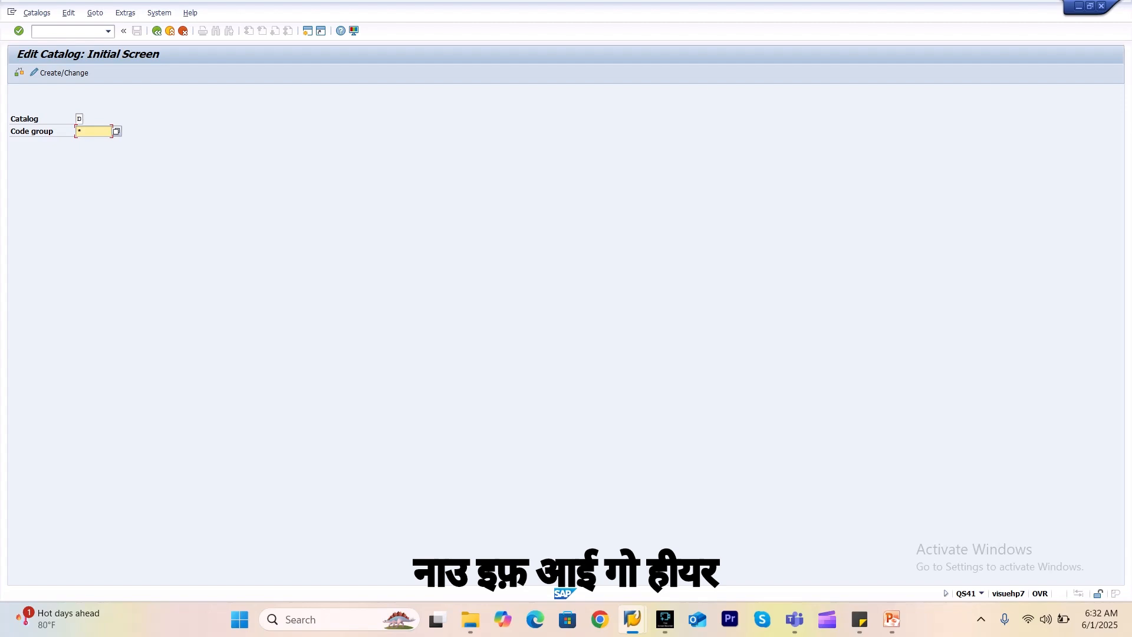
{"action": "key", "text": "Return"}
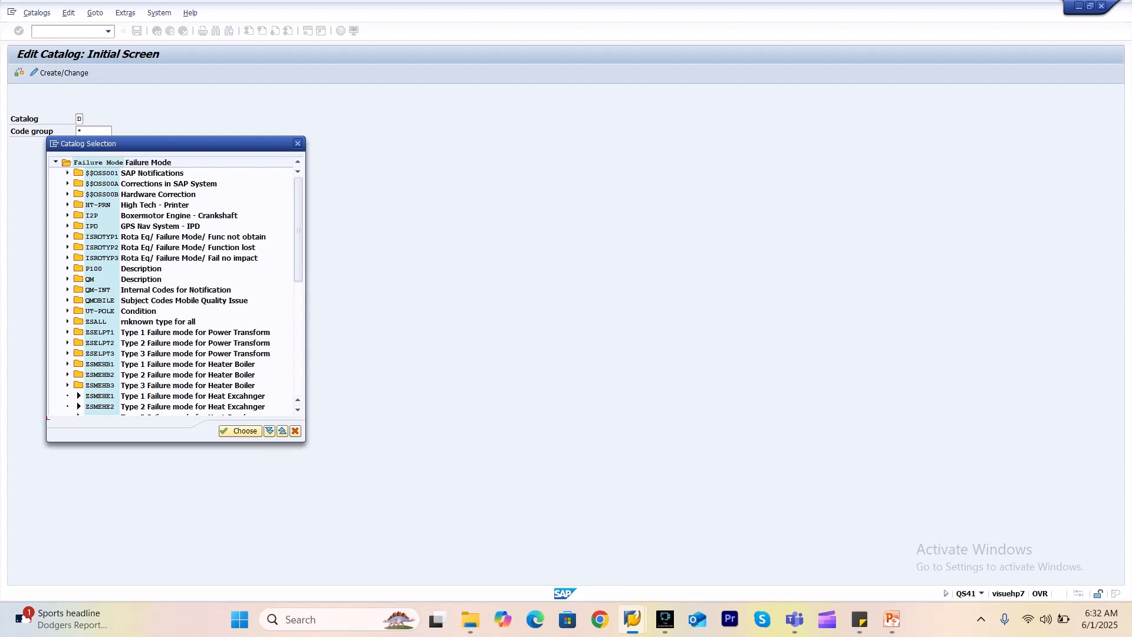
{"action": "left_click", "coordinate": [68, 279]}
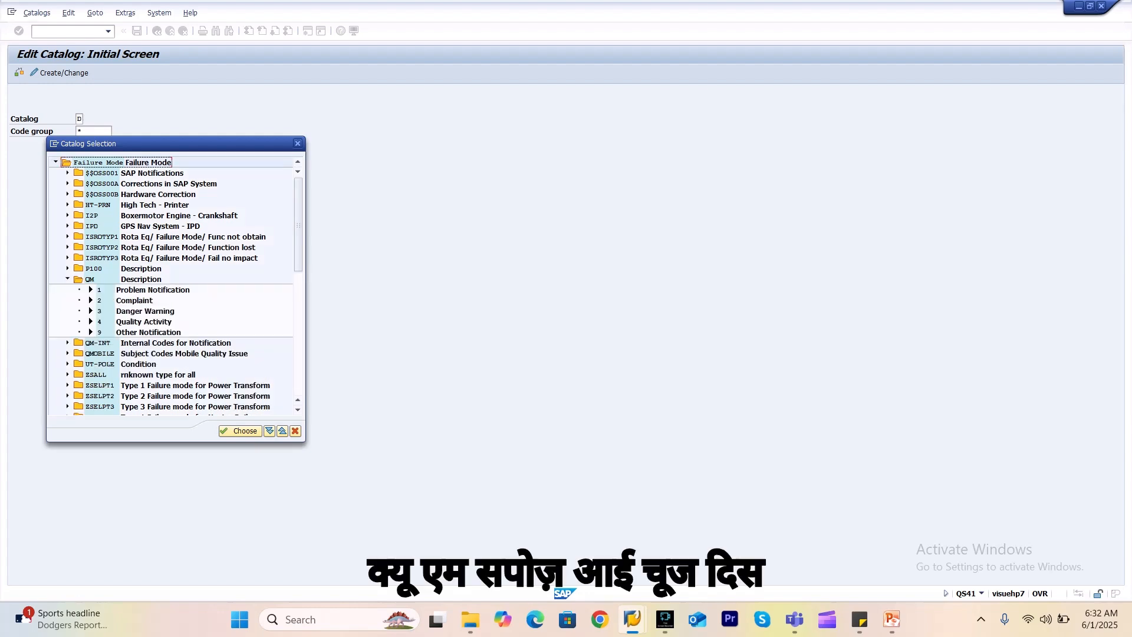
{"action": "double_click", "coordinate": [90, 279]}
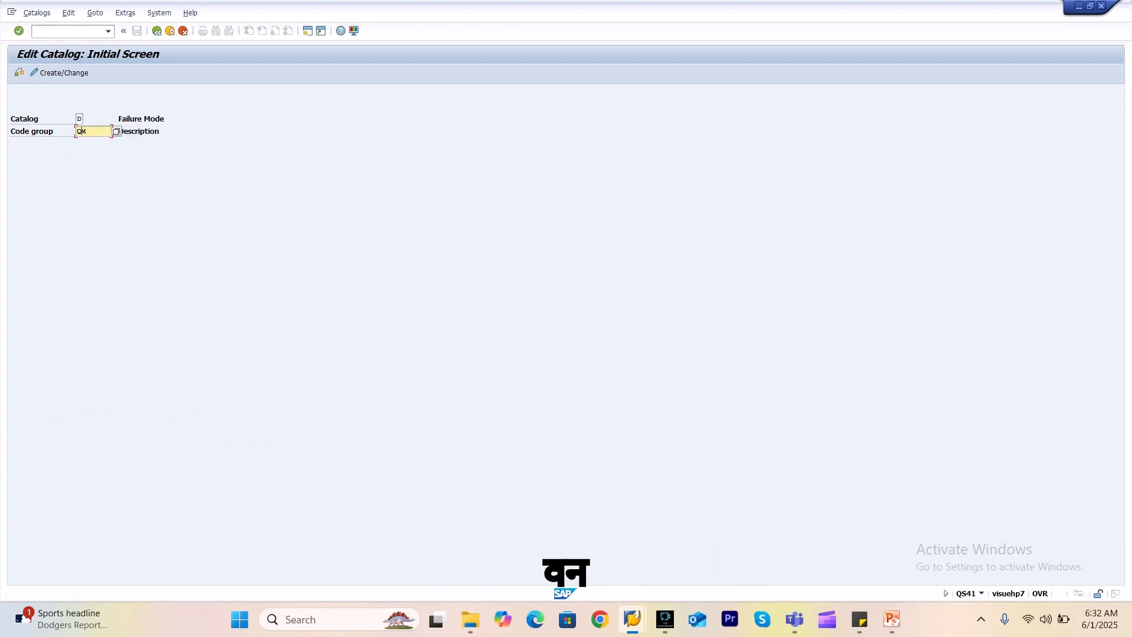
- Open Failure Mode code group QM for maintenance and show the codes assigned to it
{"action": "key", "text": "Return"}
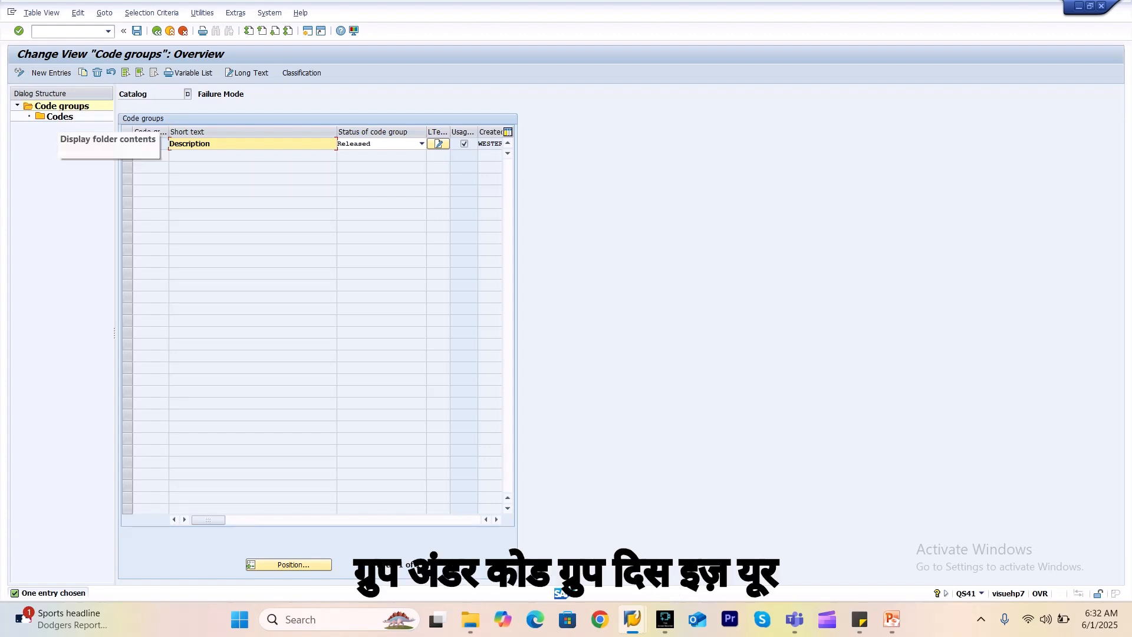
{"action": "left_click", "coordinate": [127, 143]}
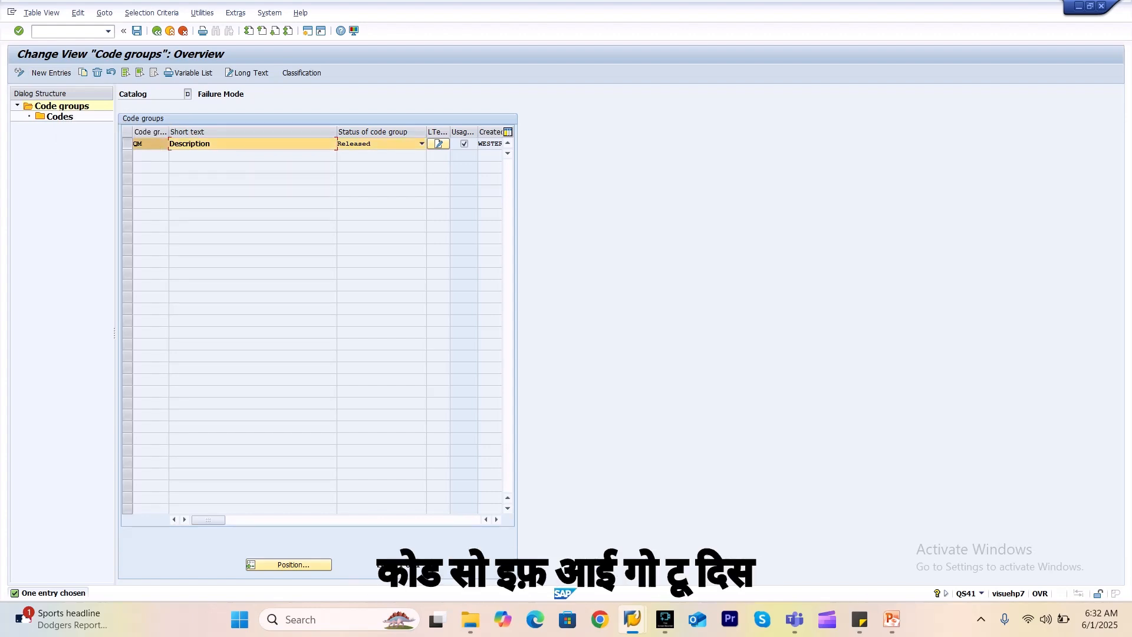
{"action": "double_click", "coordinate": [59, 116]}
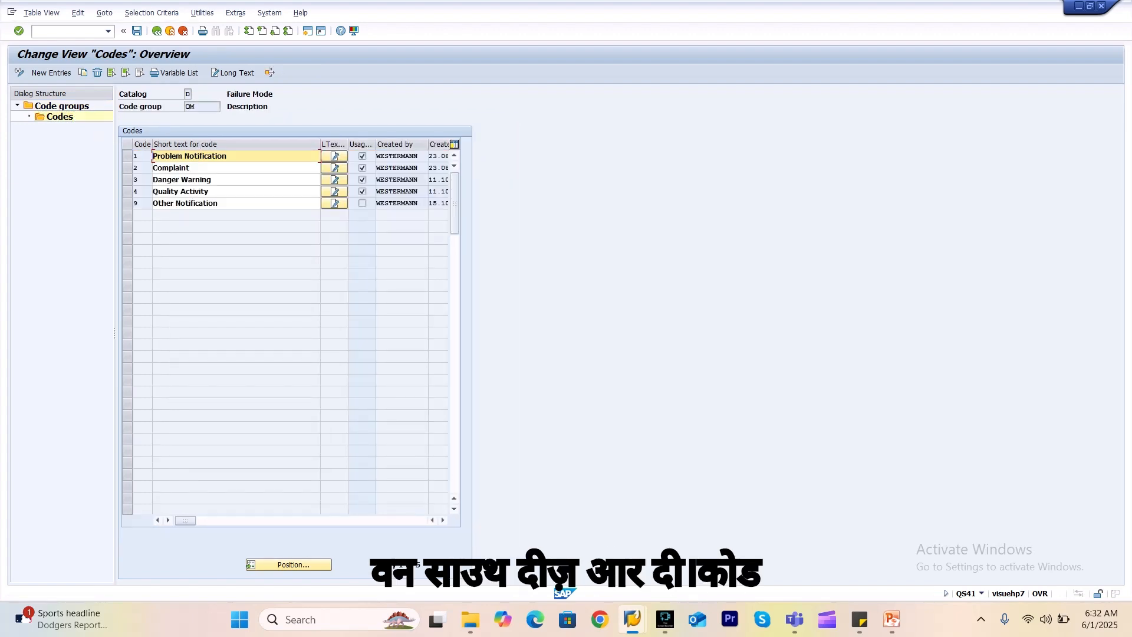
- Examine the codes and short texts of group QM, and switch to PowerPoint to read the Catalog and Catalog Profile slide
{"action": "left_click", "coordinate": [140, 156]}
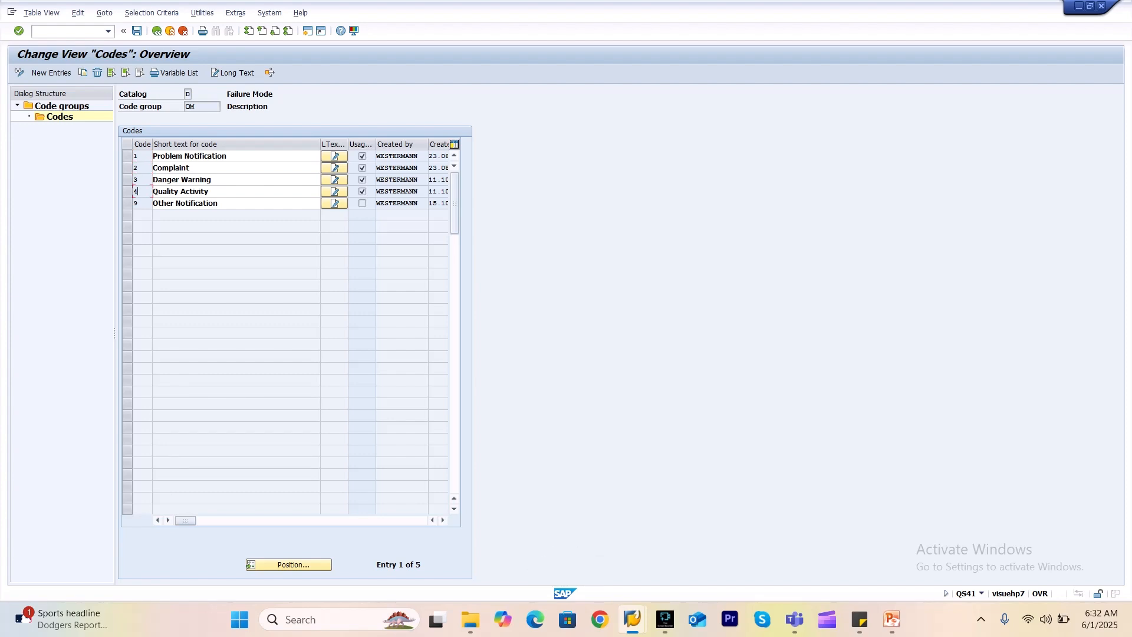
{"action": "left_click", "coordinate": [41, 13]}
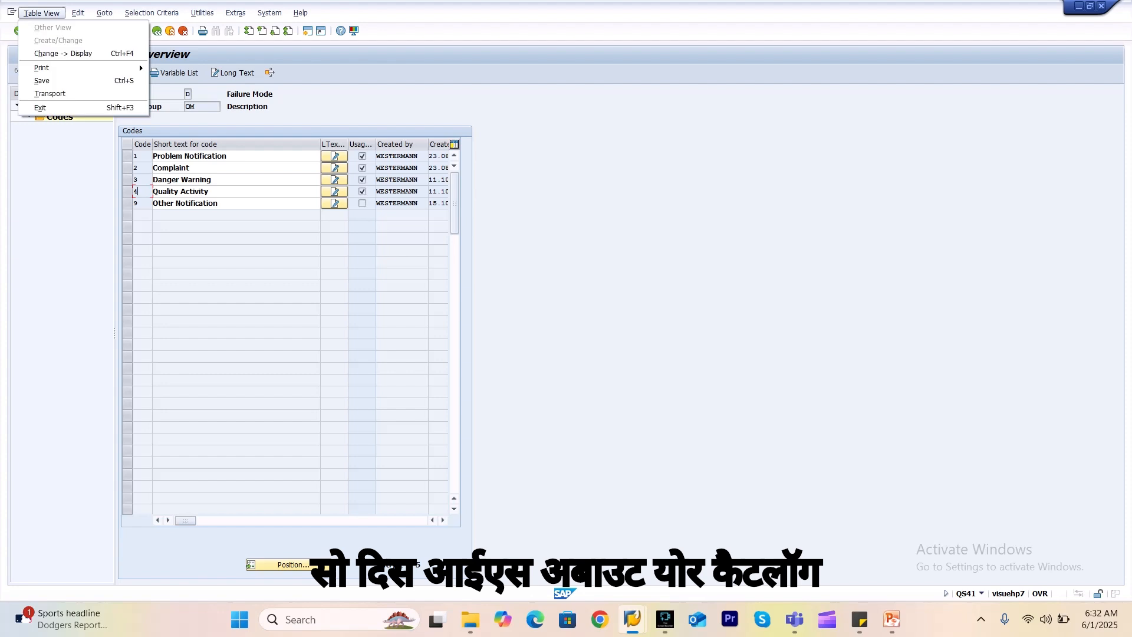
{"action": "left_click", "coordinate": [247, 203]}
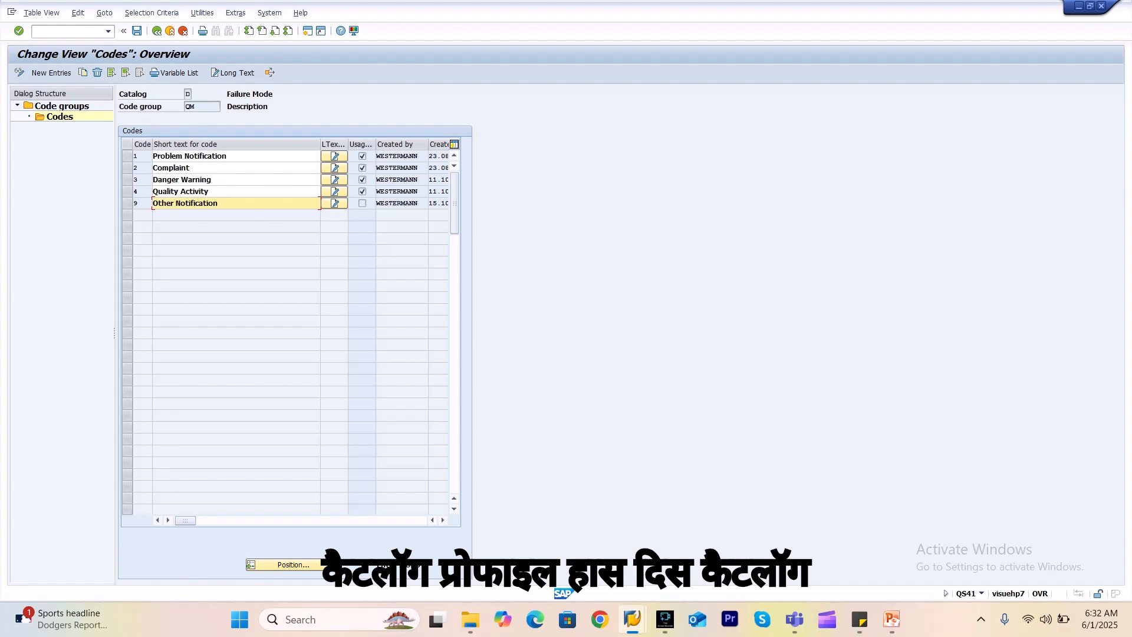
{"action": "left_click", "coordinate": [202, 107]}
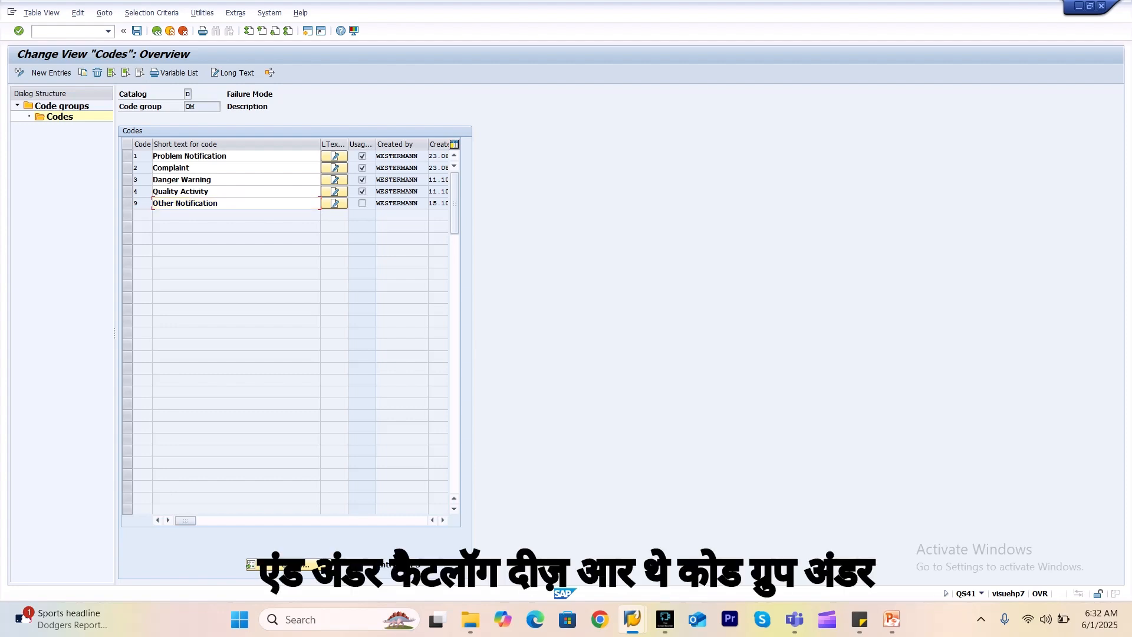
{"action": "left_click", "coordinate": [236, 168]}
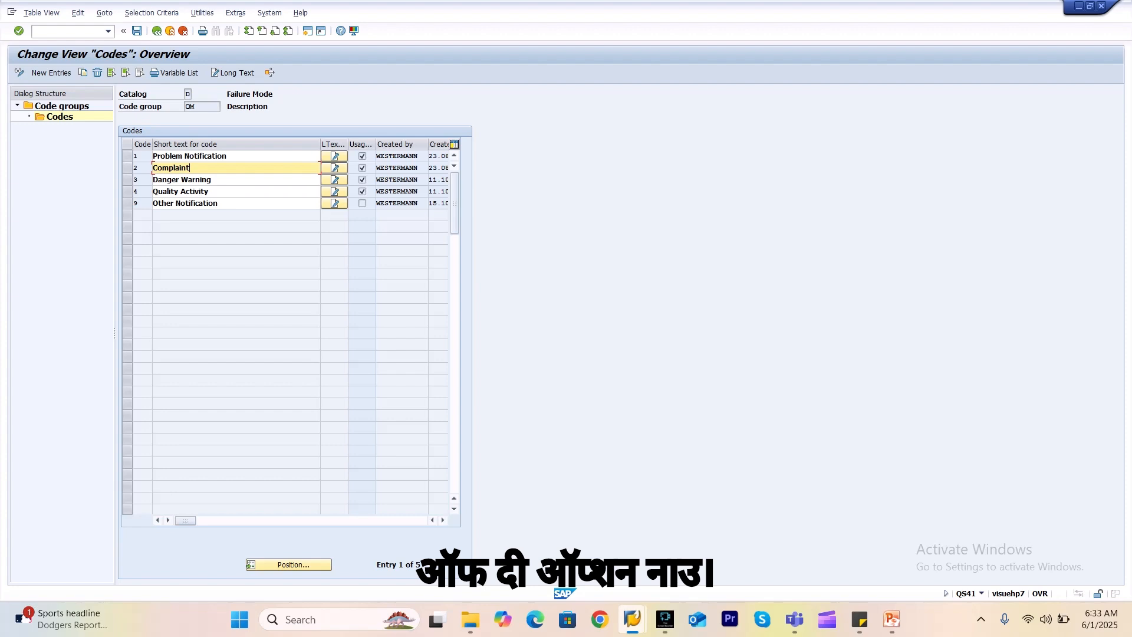
{"action": "mouse_move", "coordinate": [632, 619]}
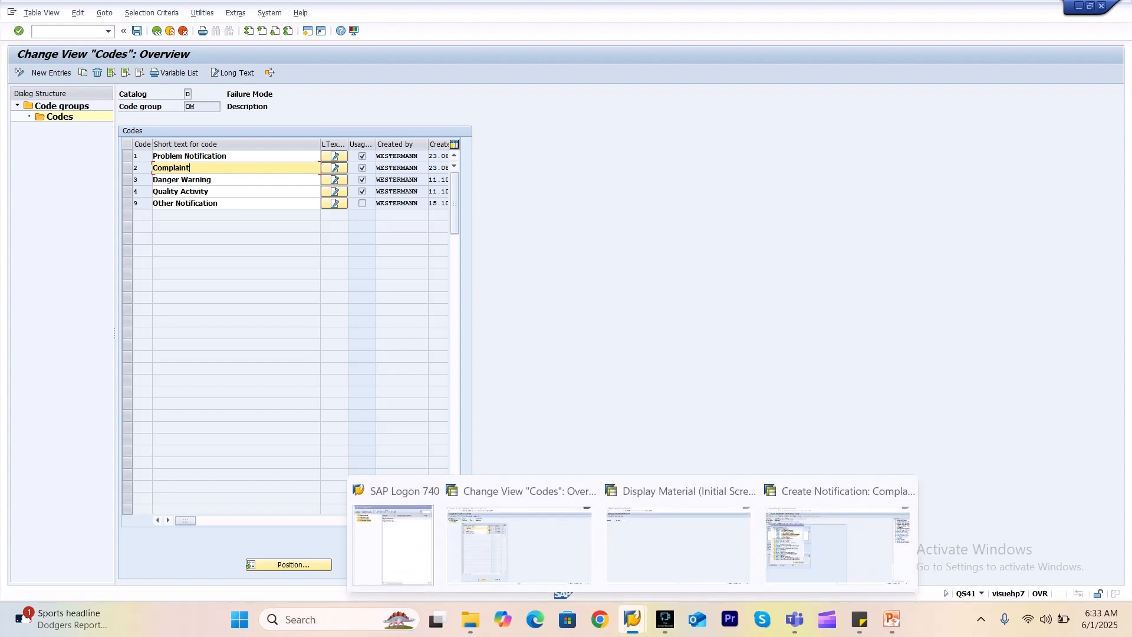
{"action": "left_click", "coordinate": [885, 539]}
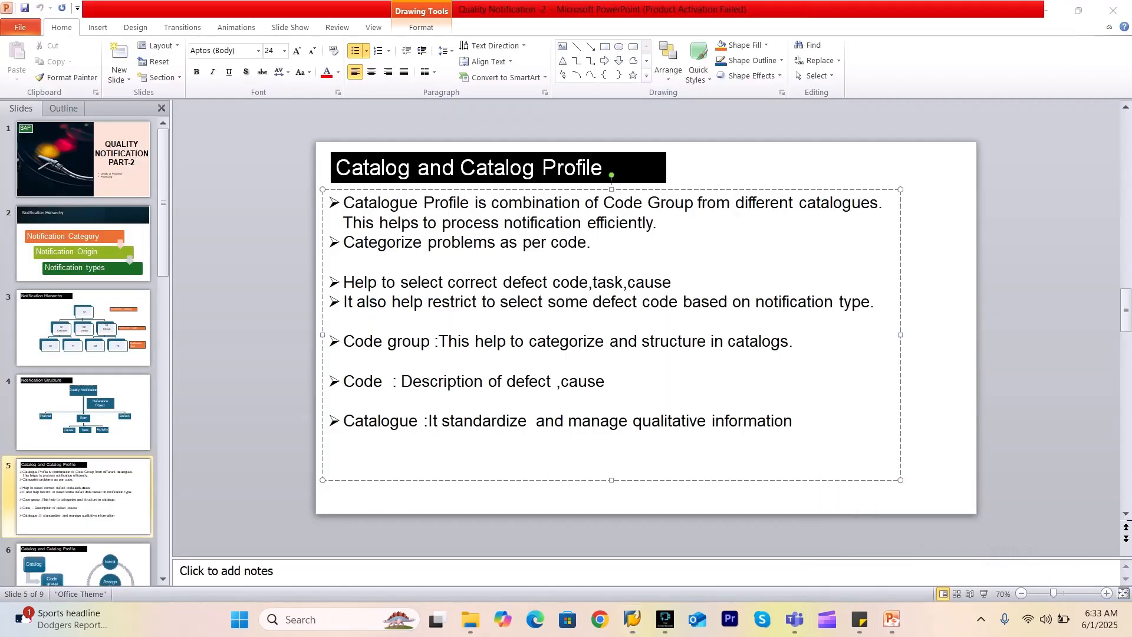
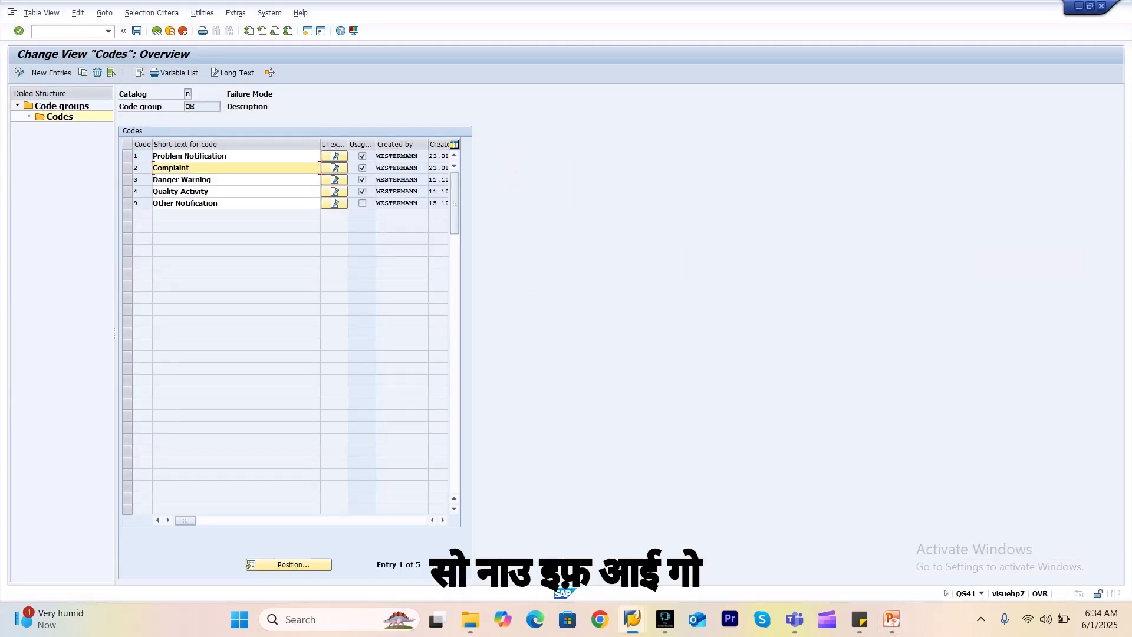
- Switch from the codes overview to the open session holding the vendor complaint notification
{"action": "left_click", "coordinate": [68, 31]}
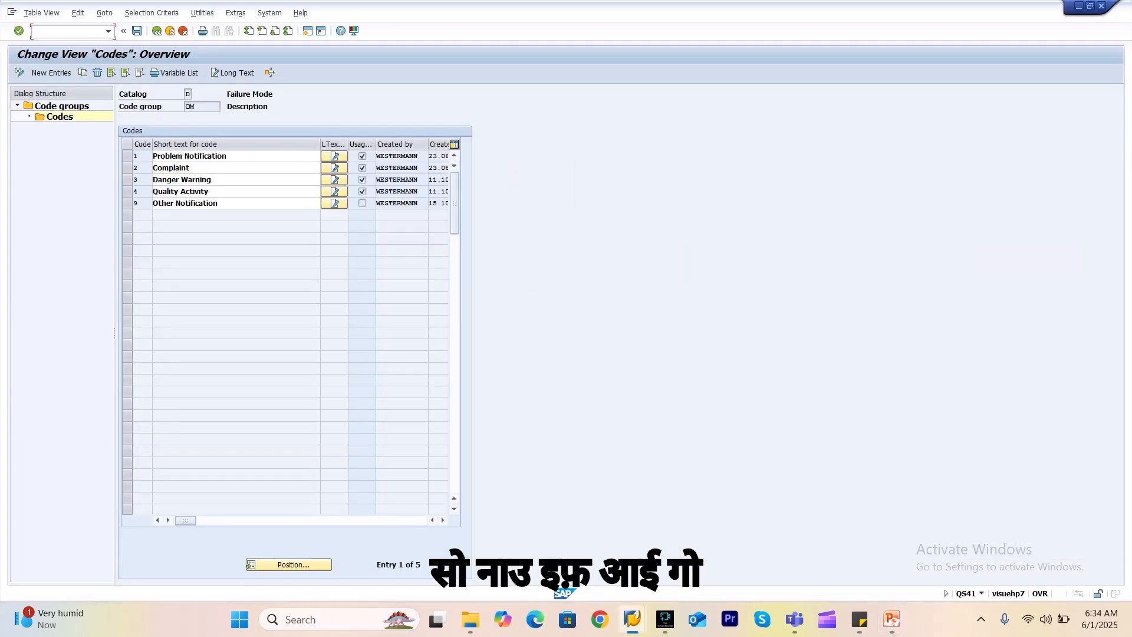
{"action": "type", "text": "/nqm01"}
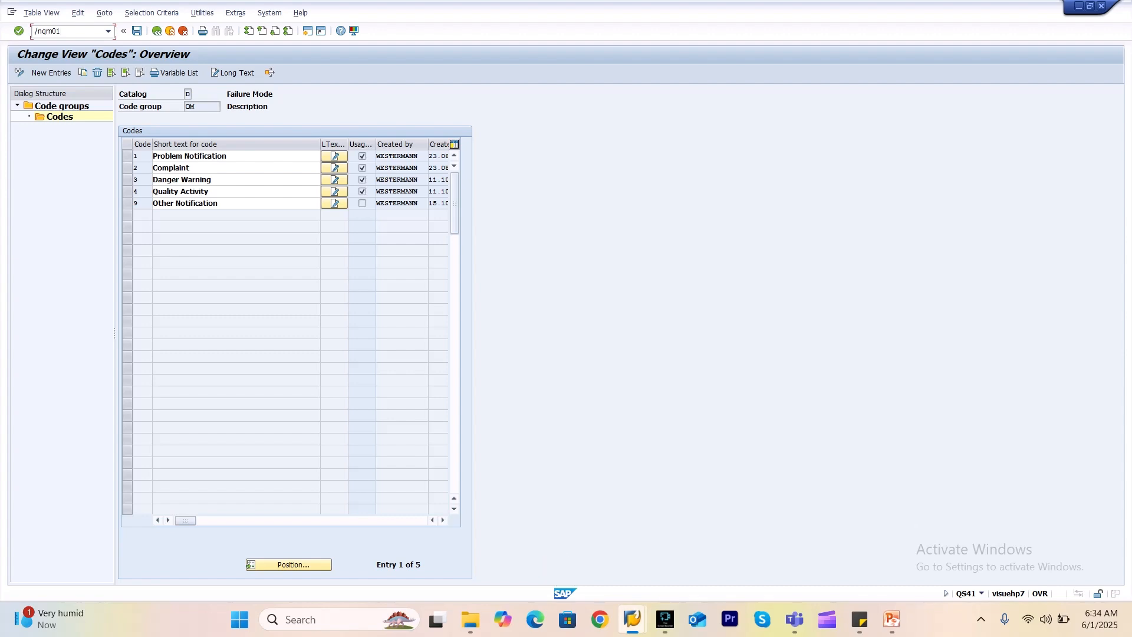
{"action": "left_click", "coordinate": [632, 619]}
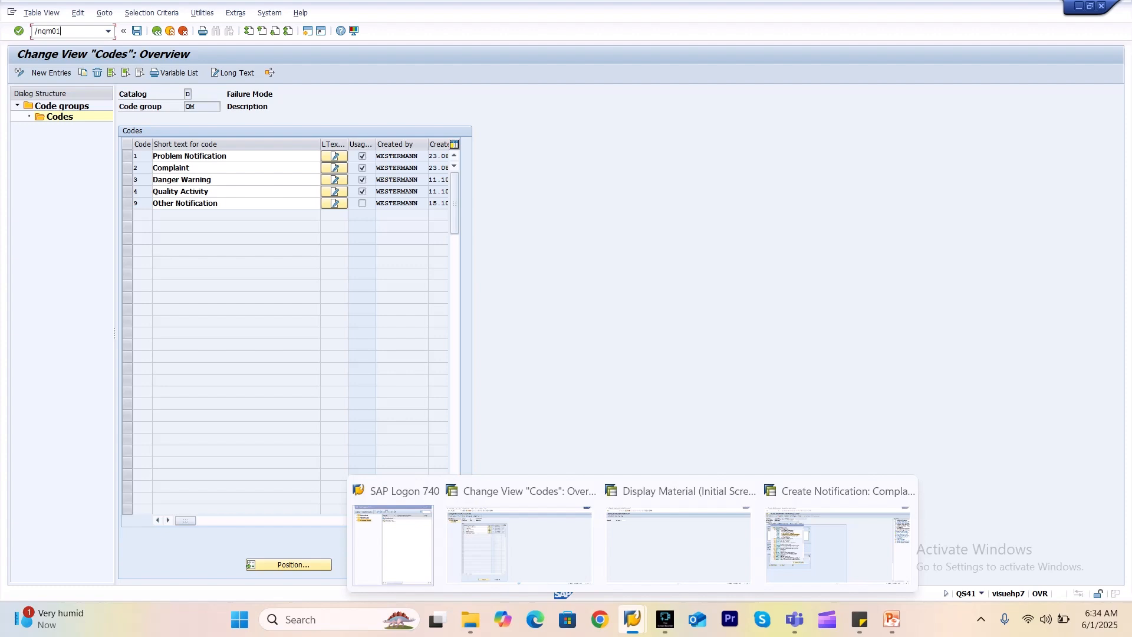
{"action": "left_click", "coordinate": [837, 545]}
{"action": "left_click", "coordinate": [1078, 6]}
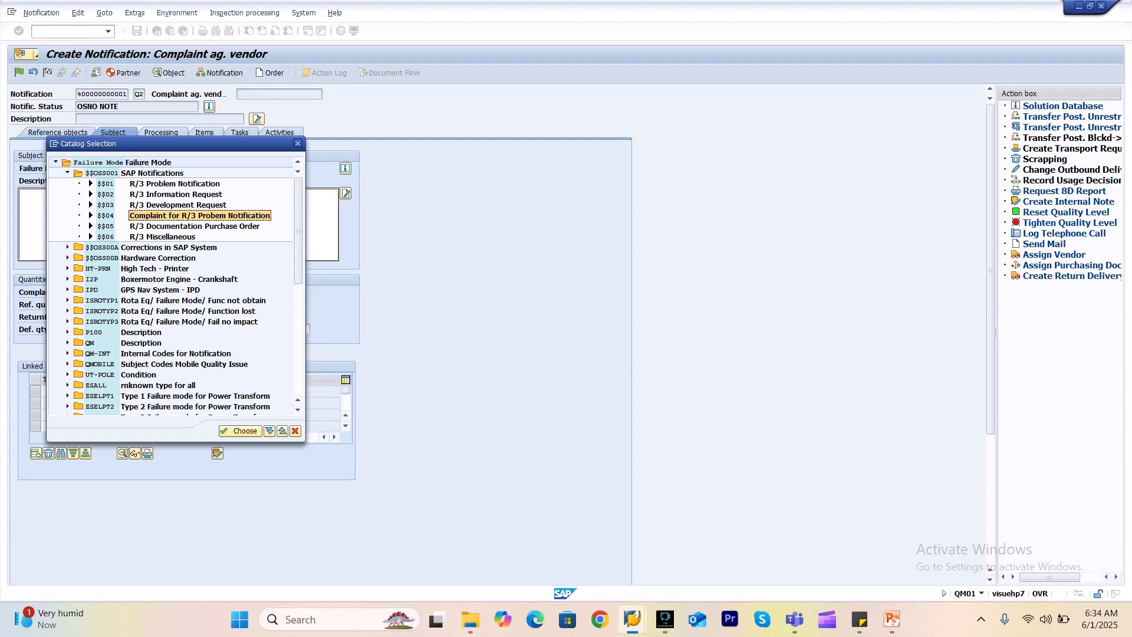
- Assign code 2, Complaint, from code group QM as the notification's failure mode
{"action": "left_click", "coordinate": [67, 173]}
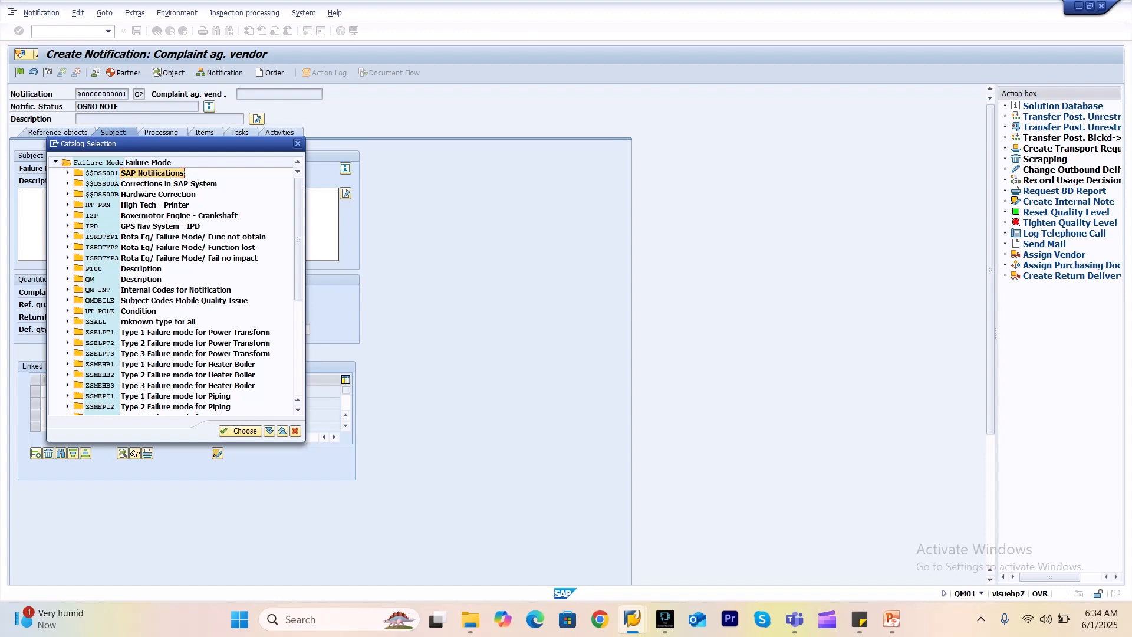
{"action": "left_click", "coordinate": [67, 279]}
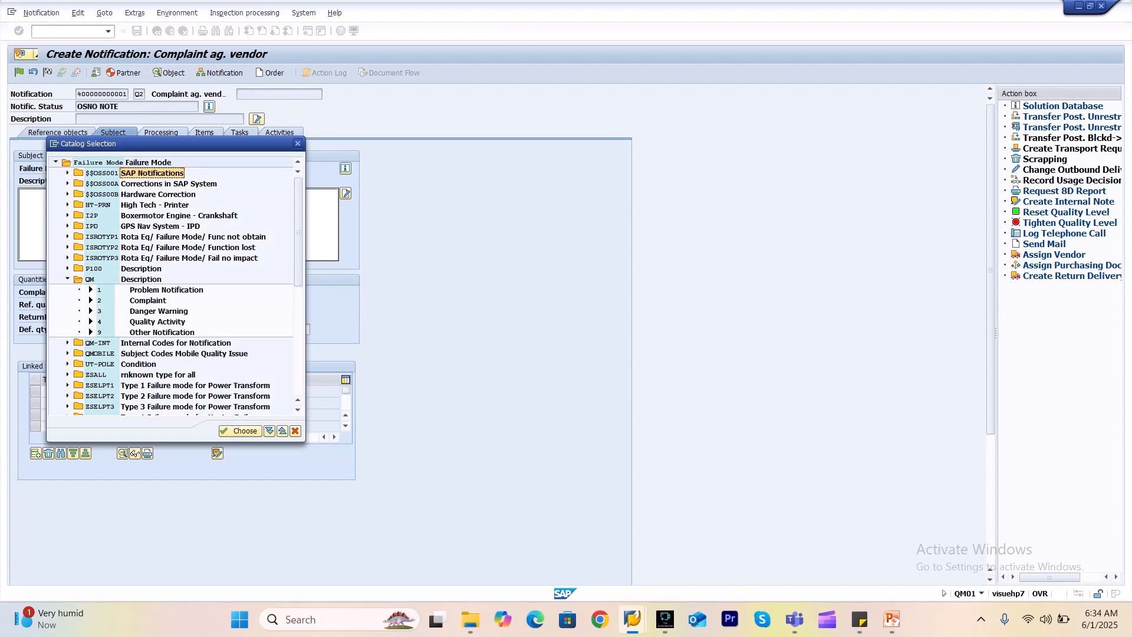
{"action": "double_click", "coordinate": [147, 300]}
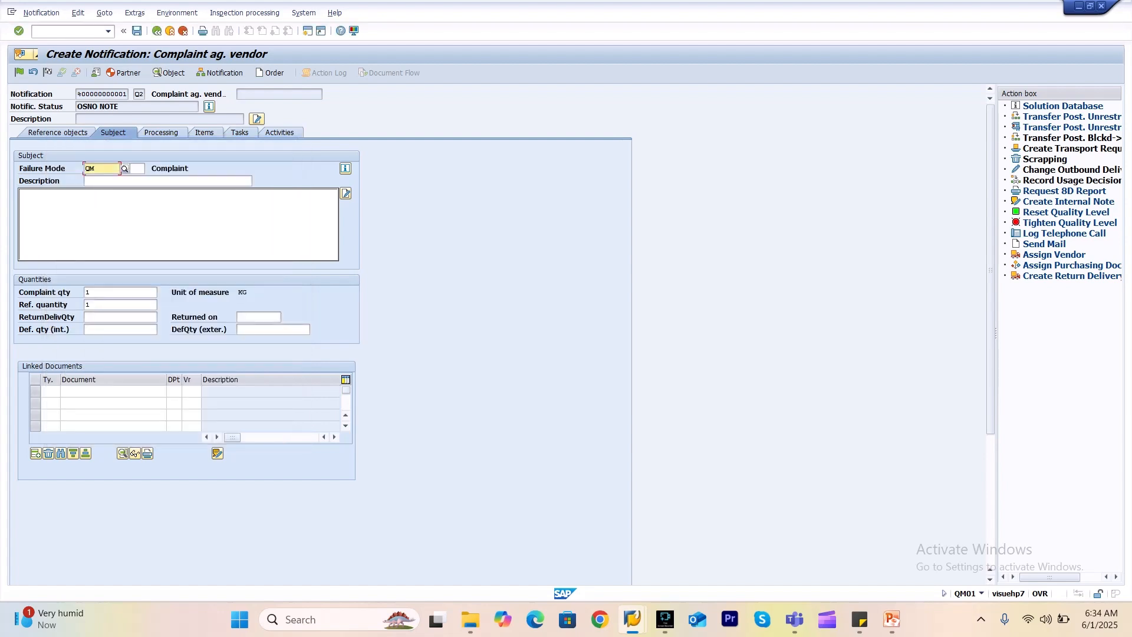
{"action": "key", "text": "Return"}
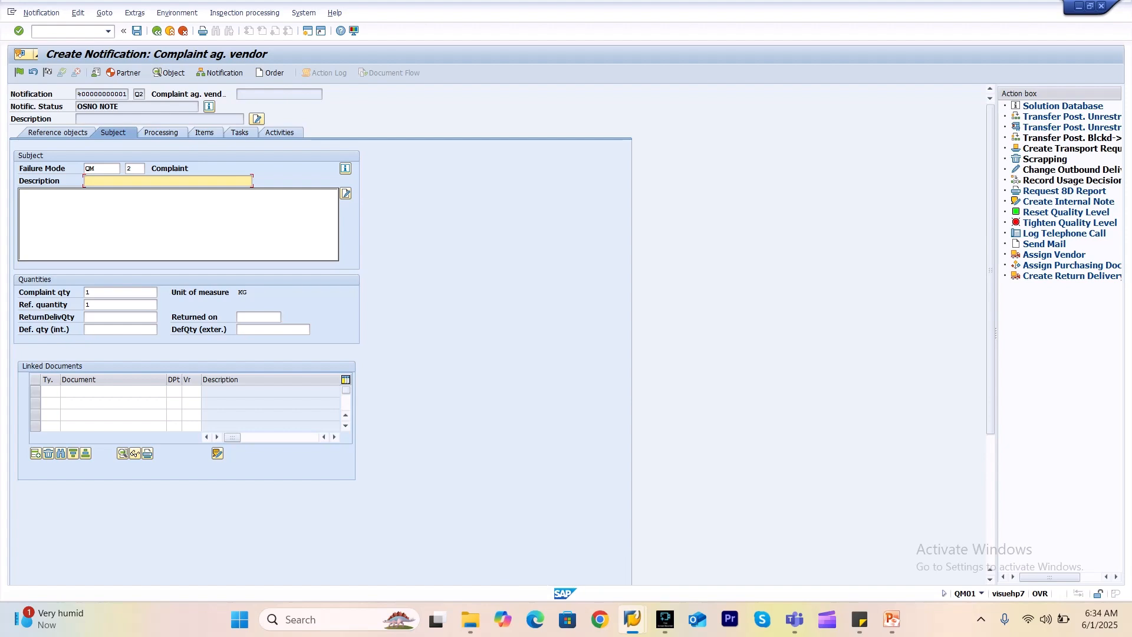
- Enter "Quality issue" as the description in the notification's subject data
{"action": "type", "text": "Te"}
{"action": "key", "text": "BackSpace"}
{"action": "key", "text": "BackSpace"}
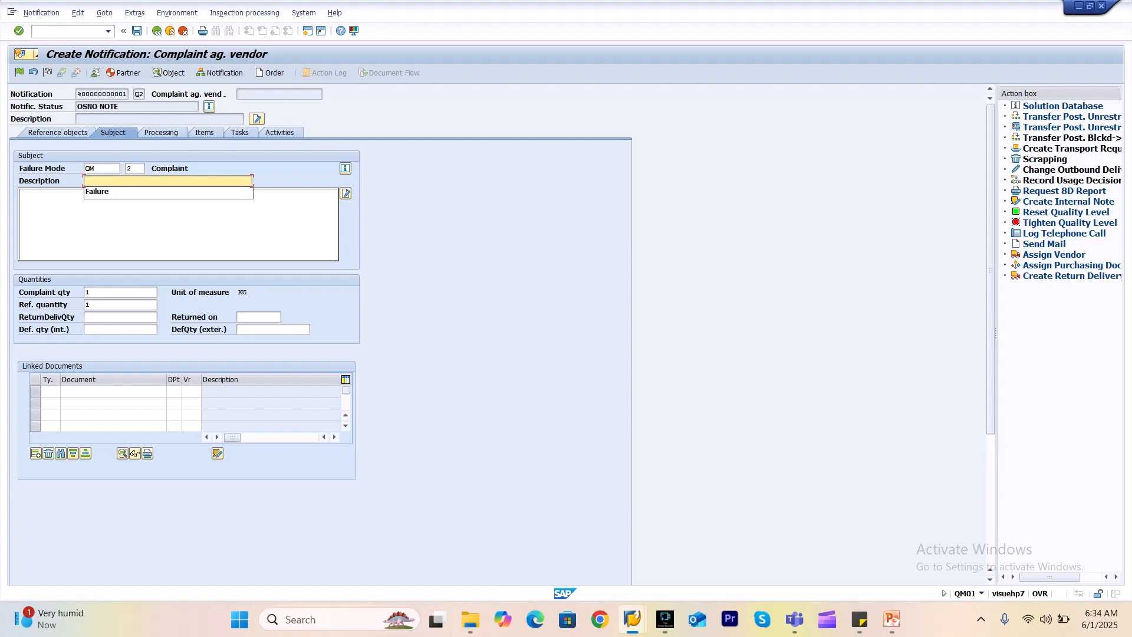
{"action": "type", "text": "Quali"}
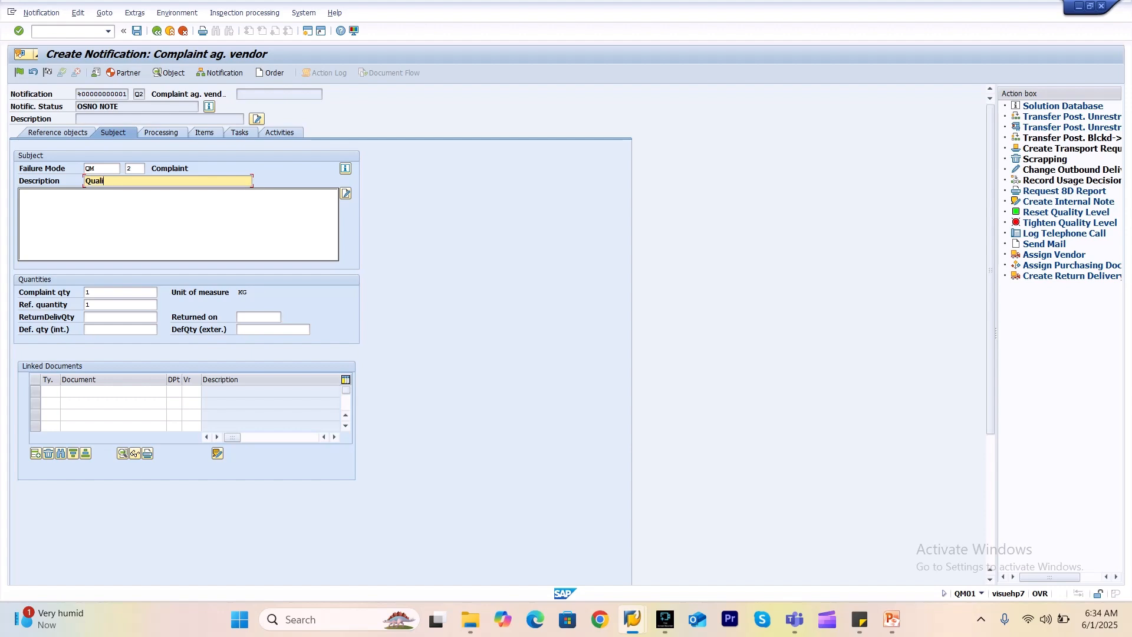
{"action": "type", "text": "ty issue"}
{"action": "left_click", "coordinate": [25, 194]}
{"action": "left_click", "coordinate": [102, 169]}
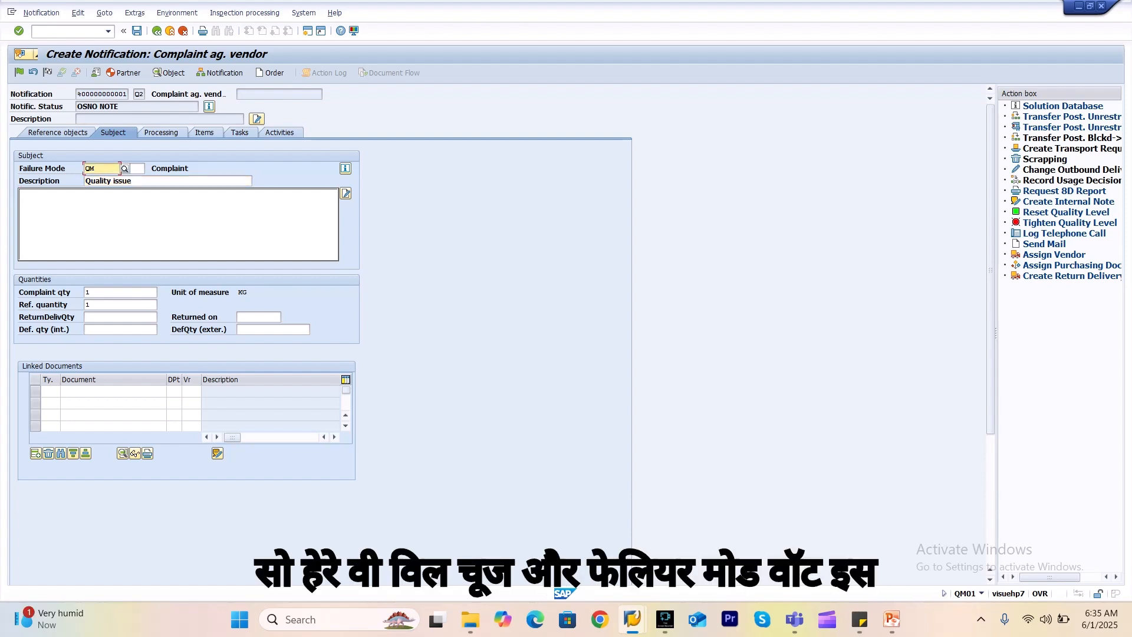
- Enter code 2 again for the failure mode's code group QM and confirm the notification's subject data
{"action": "key", "text": "Tab"}
{"action": "type", "text": "2"}
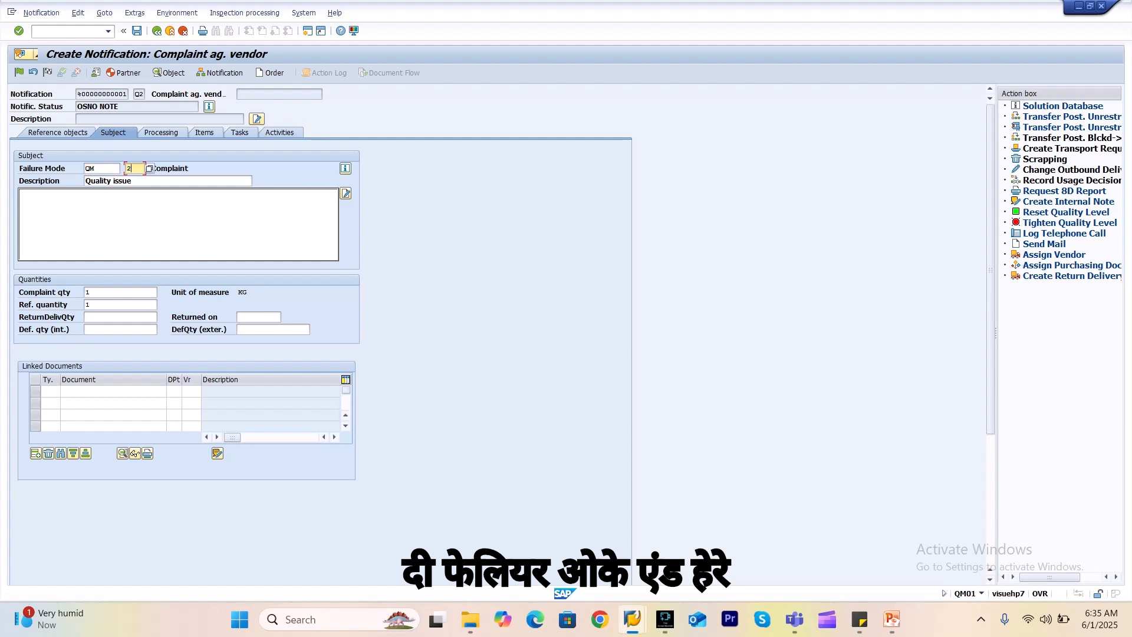
{"action": "key", "text": "Return"}
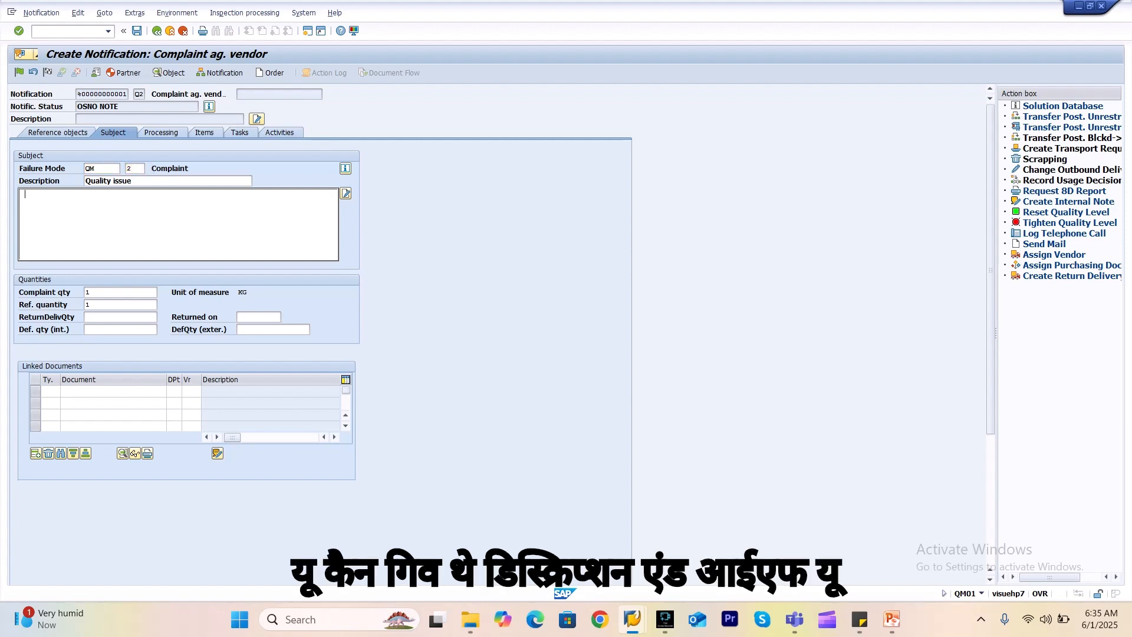
{"action": "left_click", "coordinate": [106, 292]}
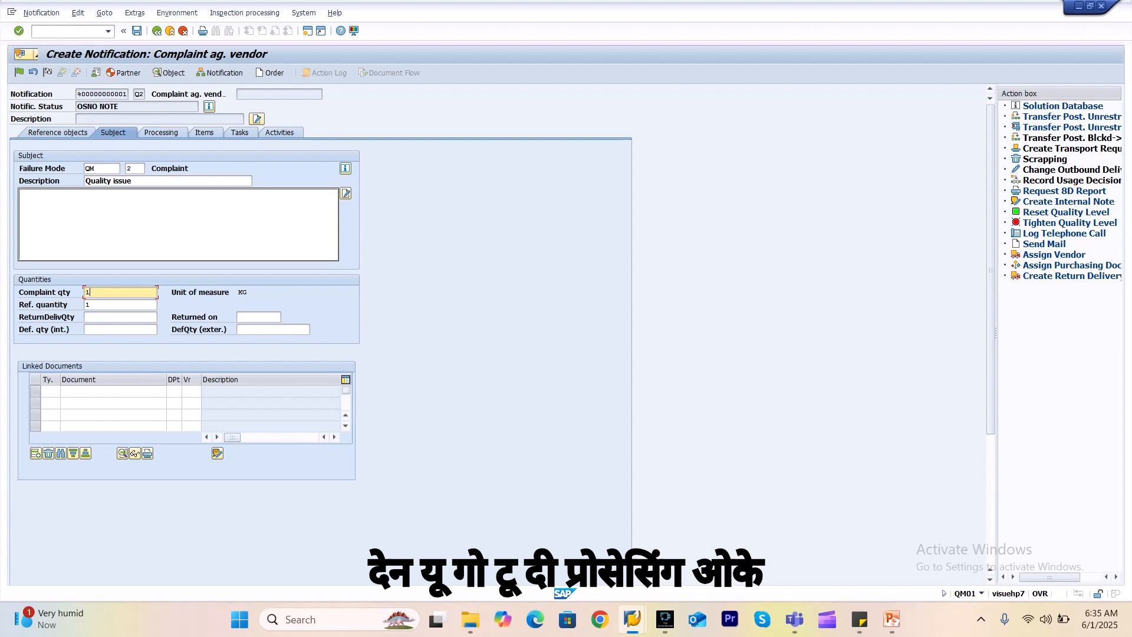
- Examine the selectable priorities in the notification's processing data without choosing one
{"action": "left_click", "coordinate": [161, 133]}
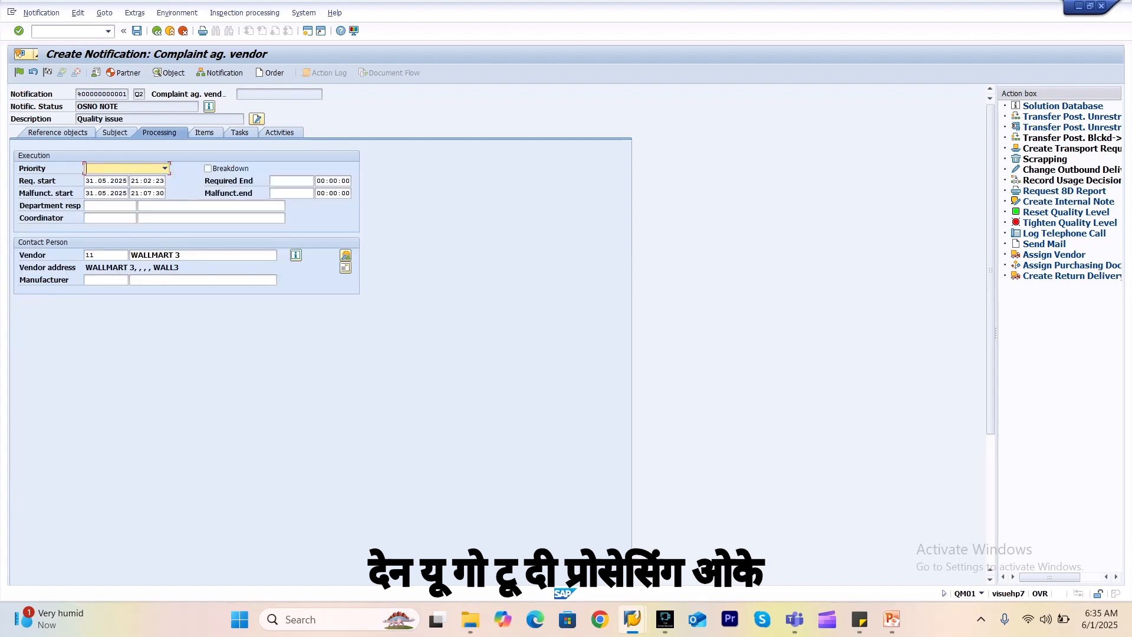
{"action": "left_click", "coordinate": [165, 168]}
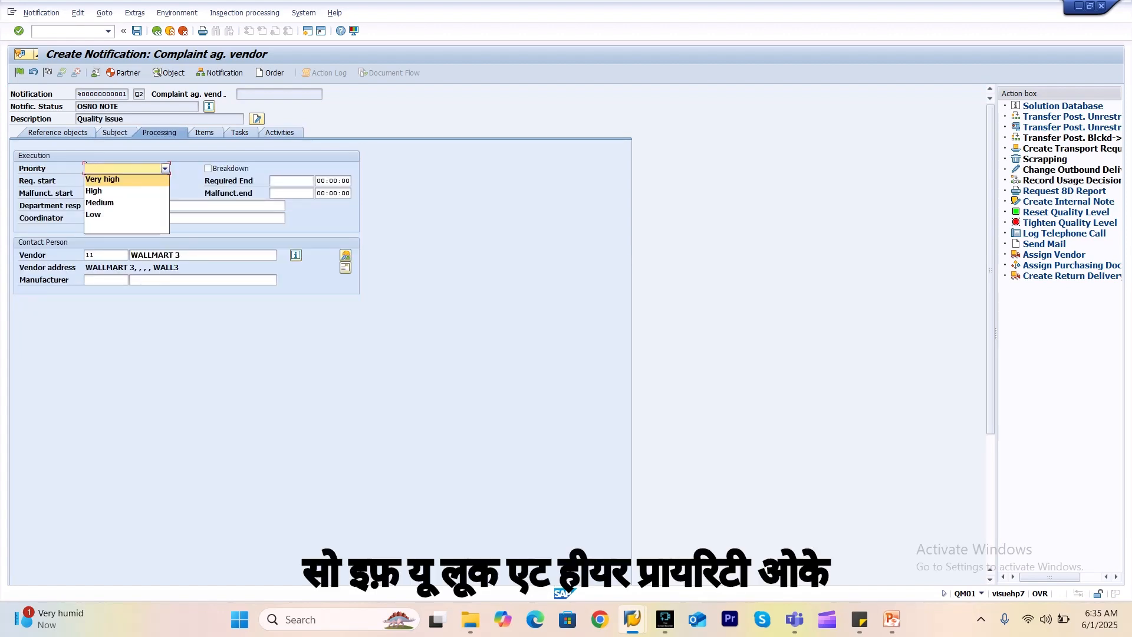
{"action": "left_click", "coordinate": [126, 227]}
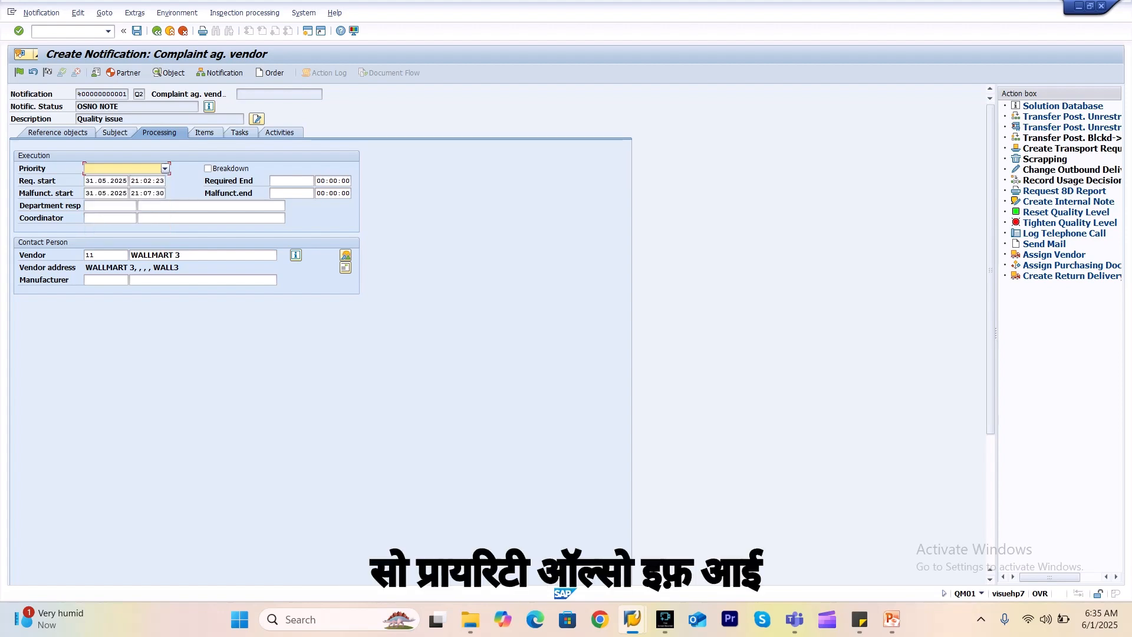
- Switch to the code maintenance session and leave catalog editing to return to the Quality Management customizing structure
{"action": "key", "text": "alt+Tab"}
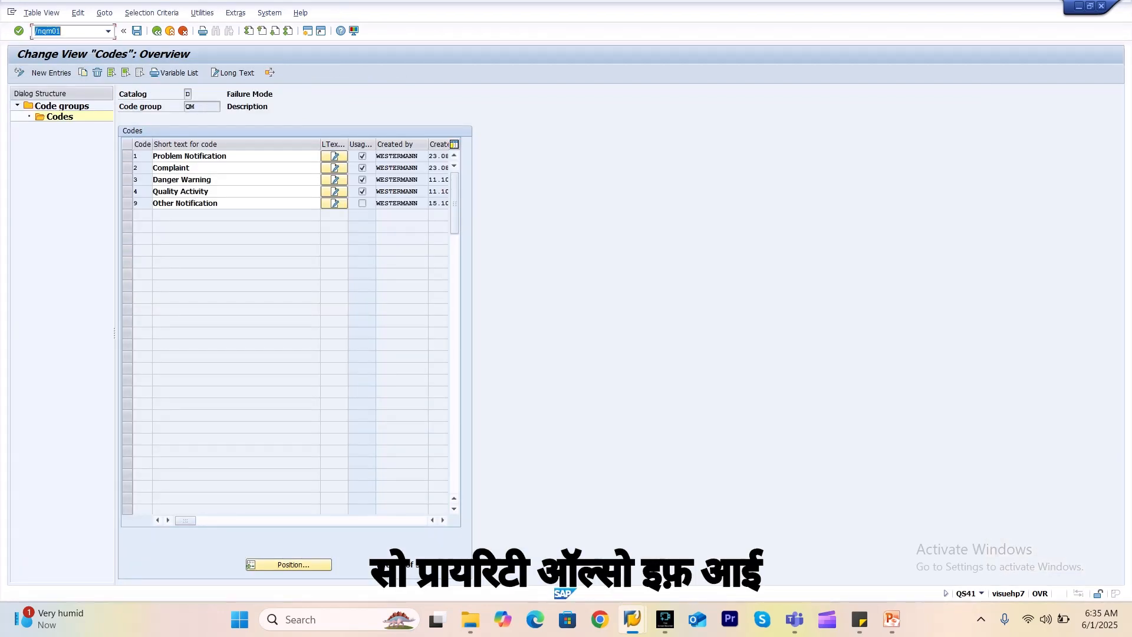
{"action": "key", "text": "F3"}
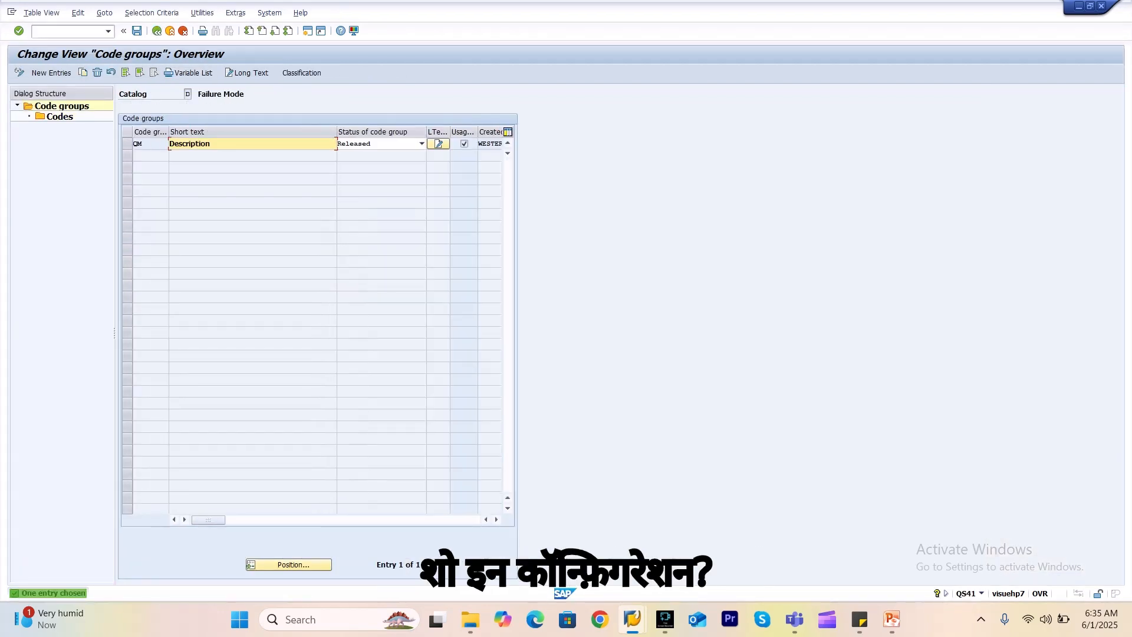
{"action": "key", "text": "F3"}
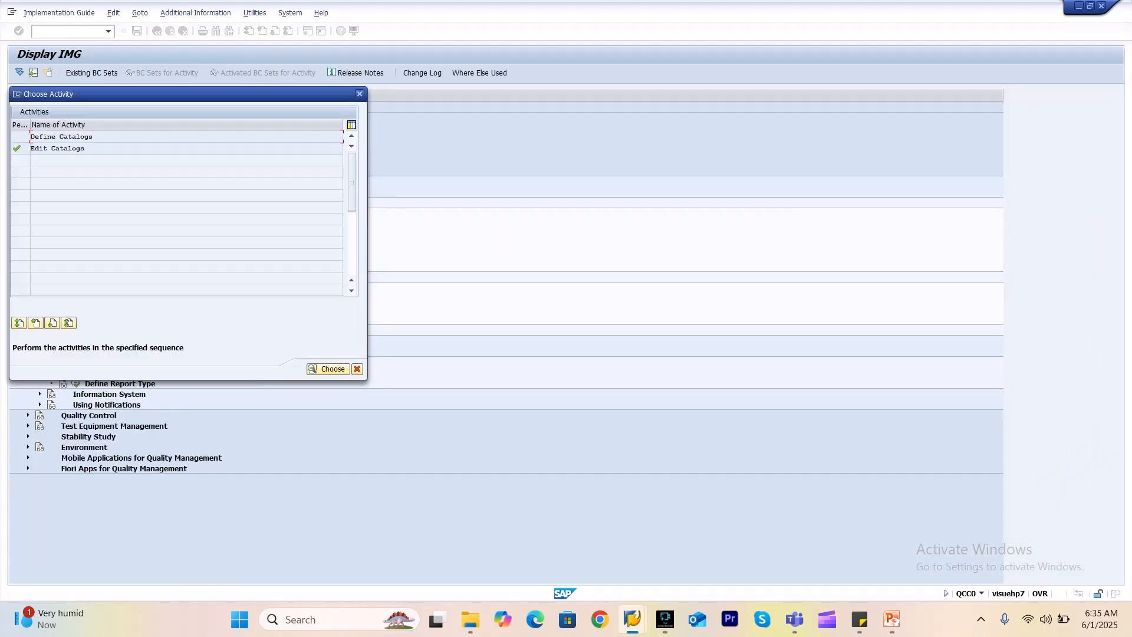
{"action": "left_click", "coordinate": [359, 94]}
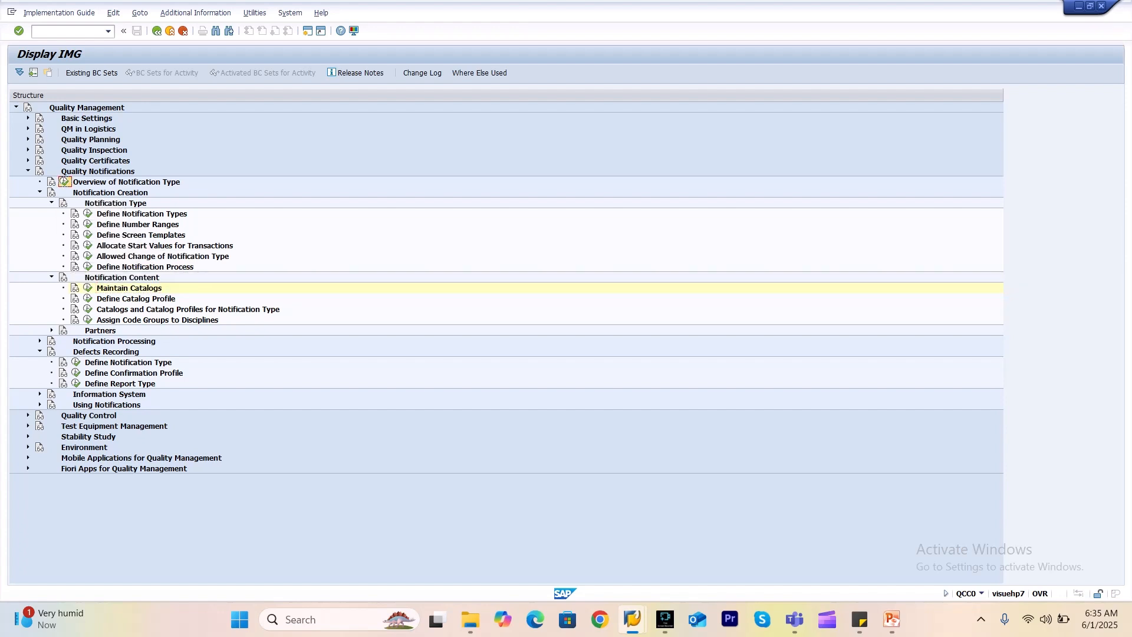
- Open the Overview of Notification Type customizing activity and locate notification type Q2 in the list
{"action": "left_click", "coordinate": [65, 182]}
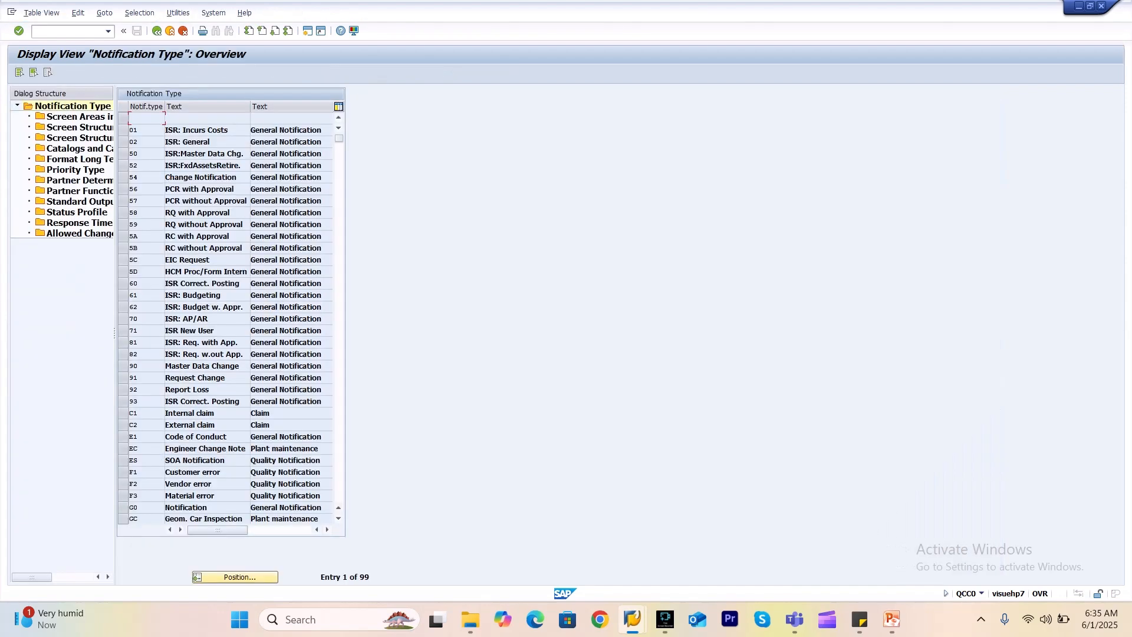
{"action": "left_click", "coordinate": [235, 576]}
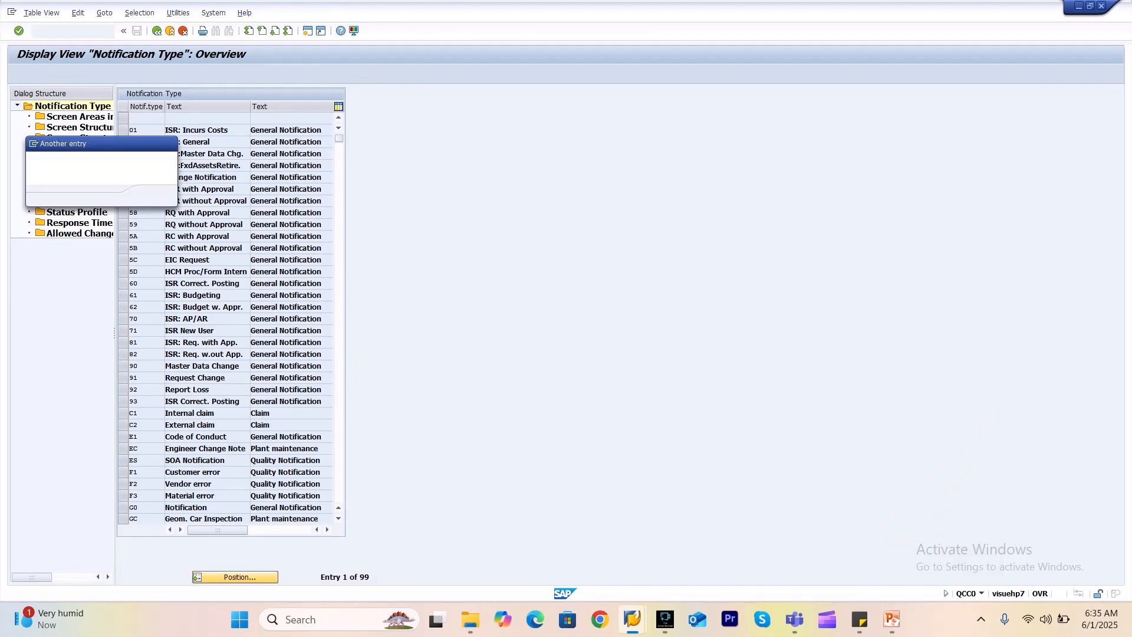
{"action": "left_click", "coordinate": [121, 172]}
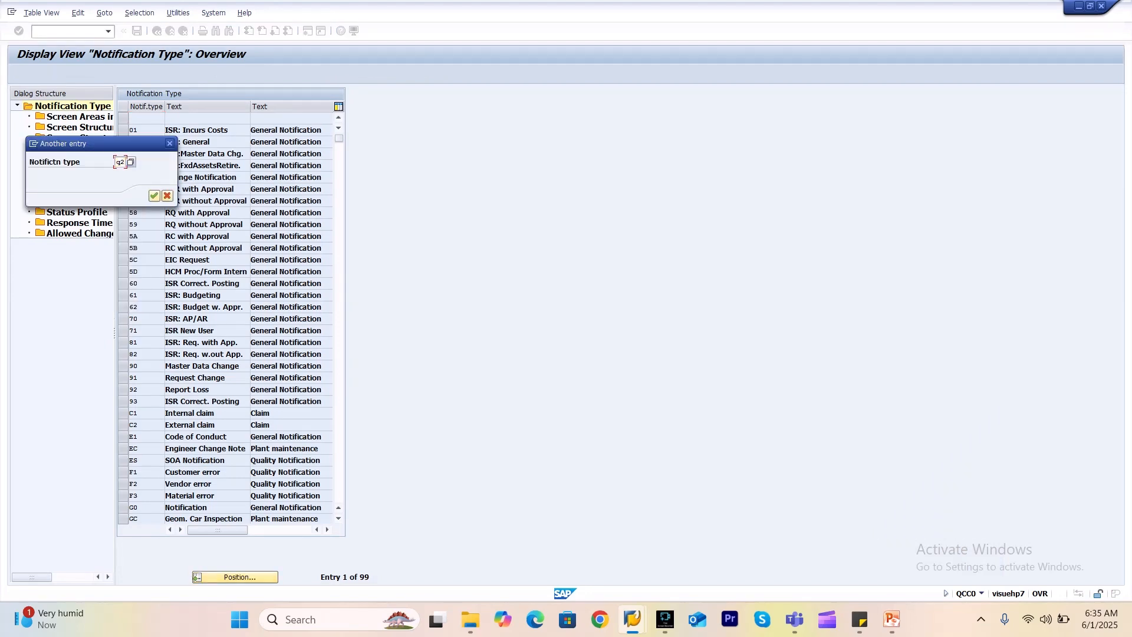
{"action": "key", "text": "Return"}
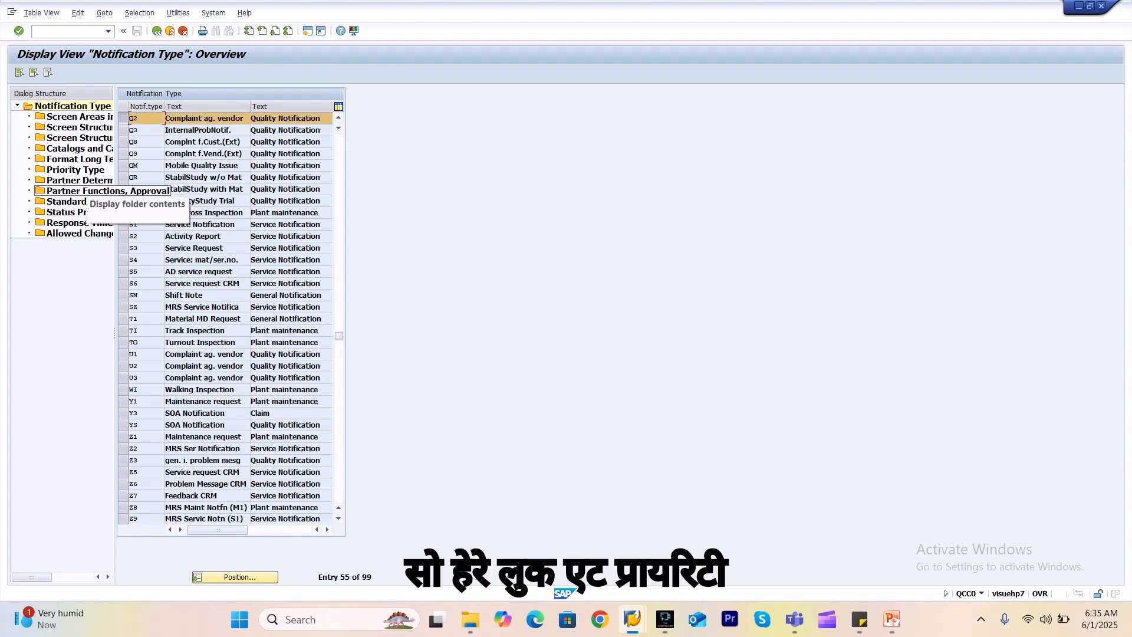
- Examine the priority type assigned to notification type Q2 and the available priority types, and return to the vendor complaint notification
{"action": "double_click", "coordinate": [75, 169]}
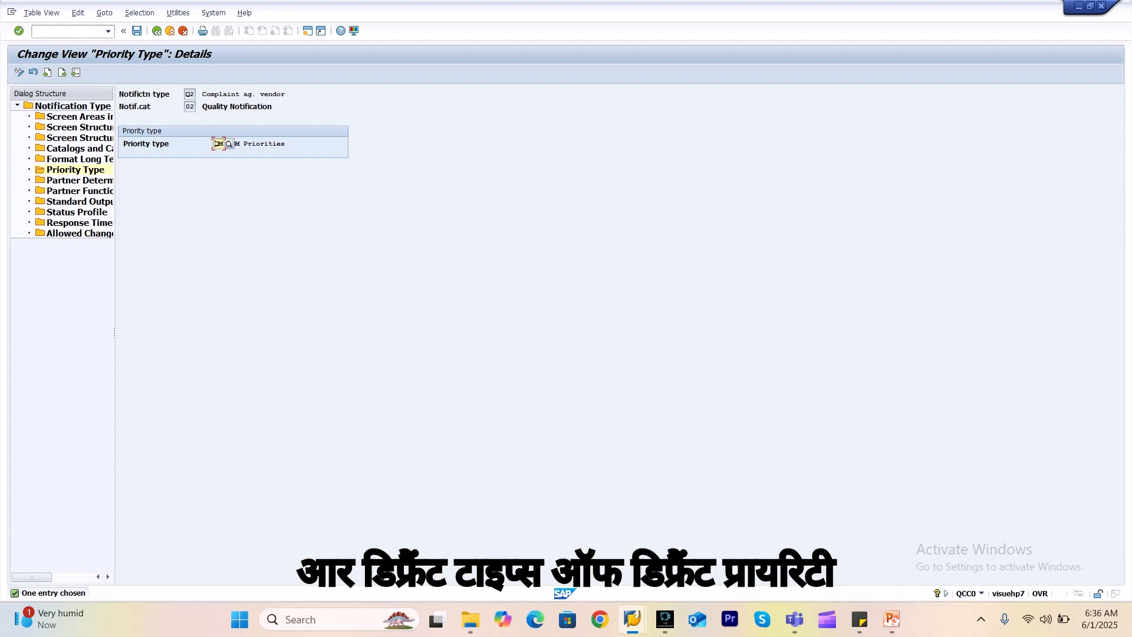
{"action": "key", "text": "F4"}
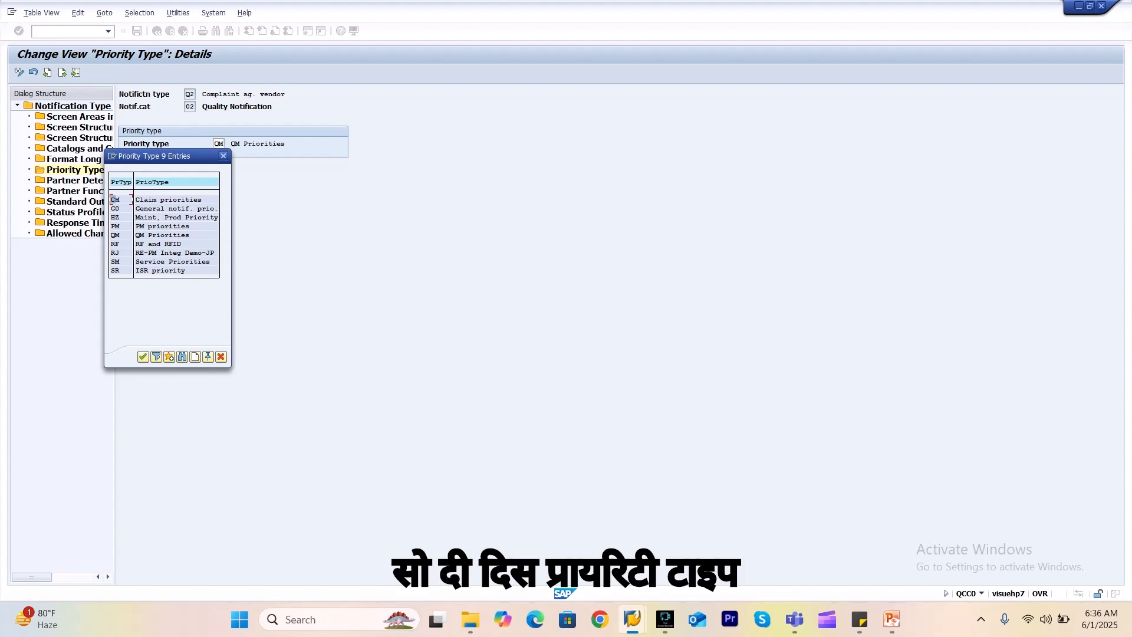
{"action": "left_click", "coordinate": [223, 156]}
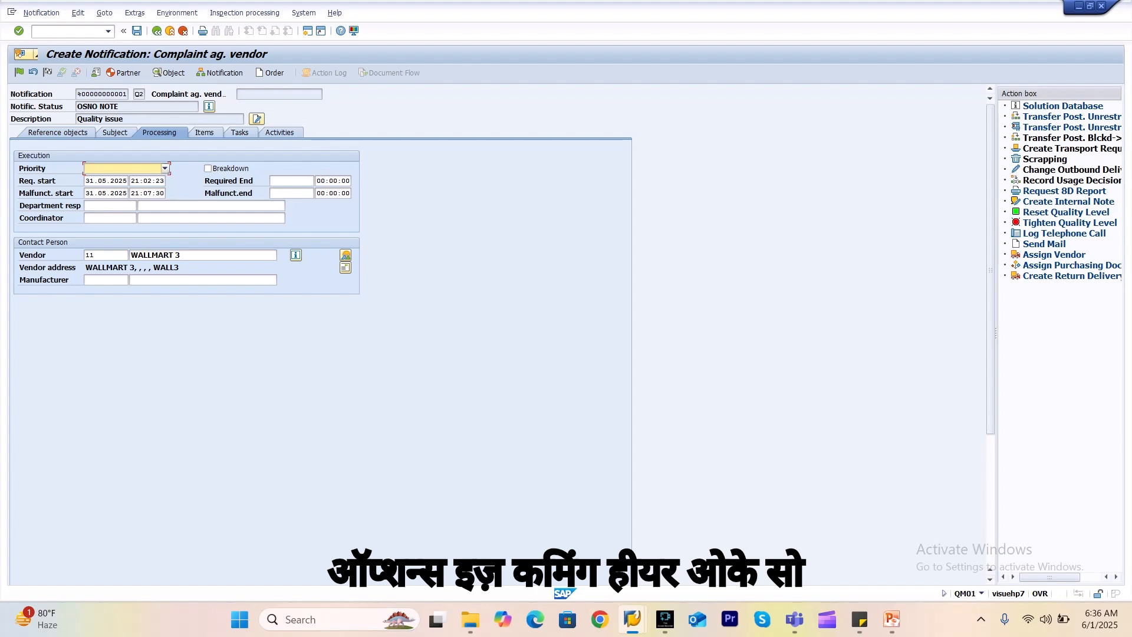
- Set the notification's priority to Medium
{"action": "key", "text": "F4"}
{"action": "key", "text": "Down"}
{"action": "key", "text": "Down"}
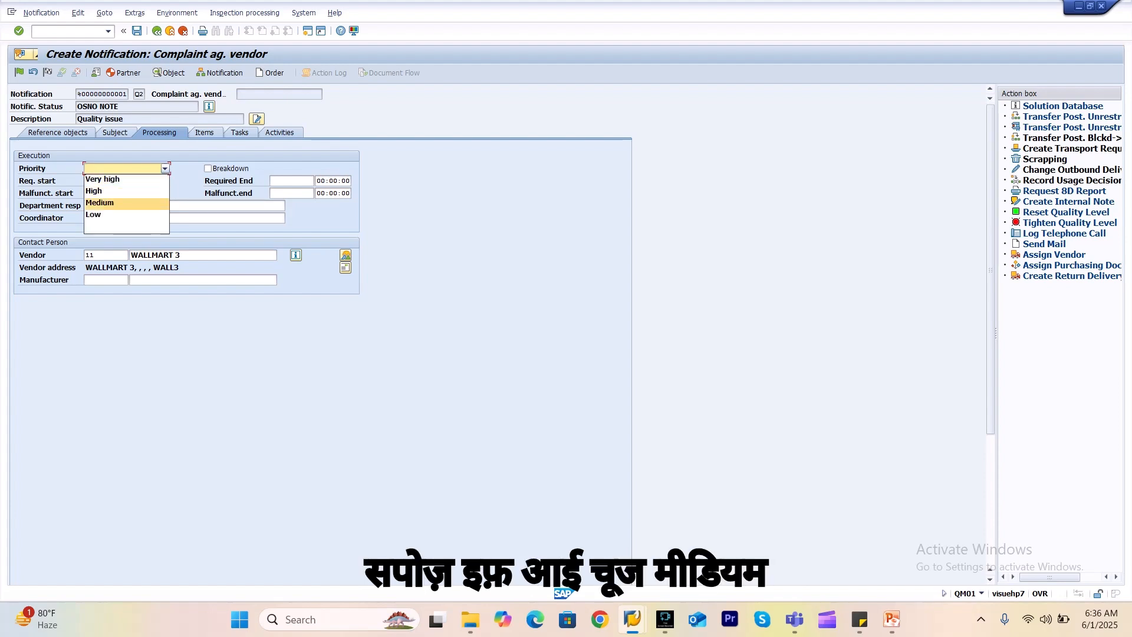
{"action": "key", "text": "Return"}
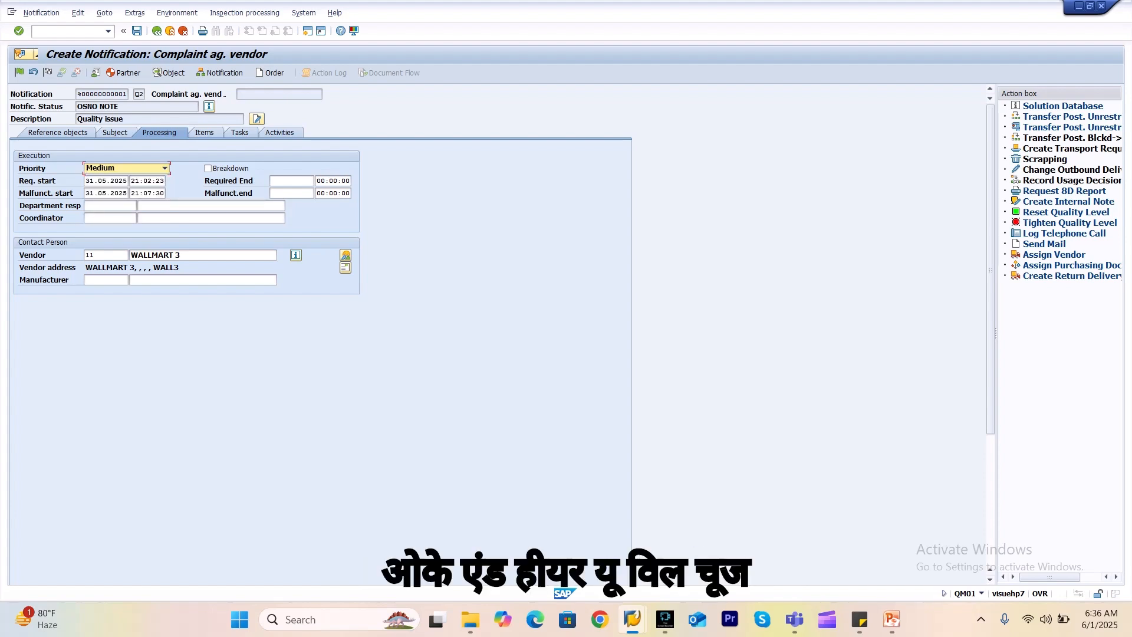
- Set the responsible department to 00000200, fill in the coordinator's ID, and confirm the processing data with vendor WALLMART 3
{"action": "left_click", "coordinate": [110, 205]}
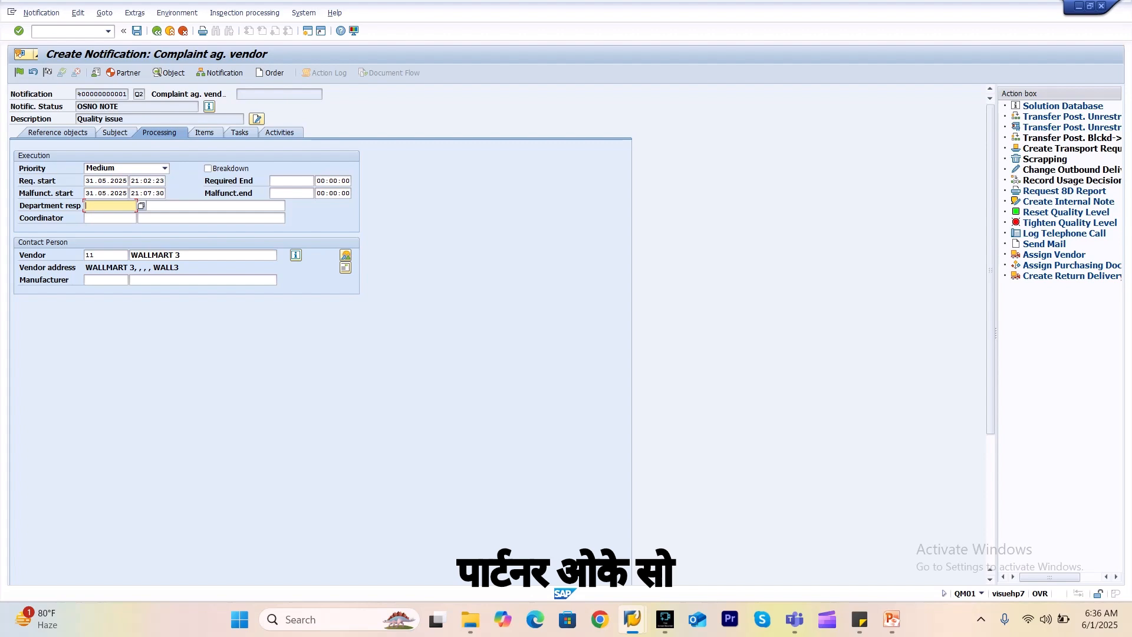
{"action": "key", "text": "space"}
{"action": "key", "text": "Down"}
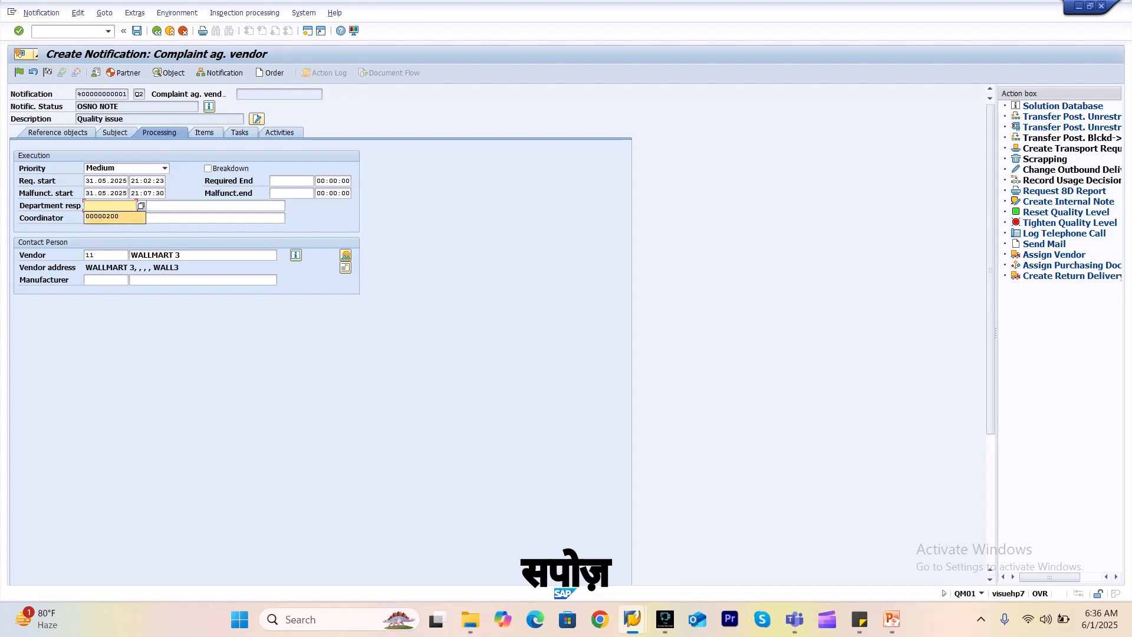
{"action": "key", "text": "Return"}
{"action": "key", "text": "Tab"}
{"action": "key", "text": "space"}
{"action": "key", "text": "Down"}
{"action": "key", "text": "Return"}
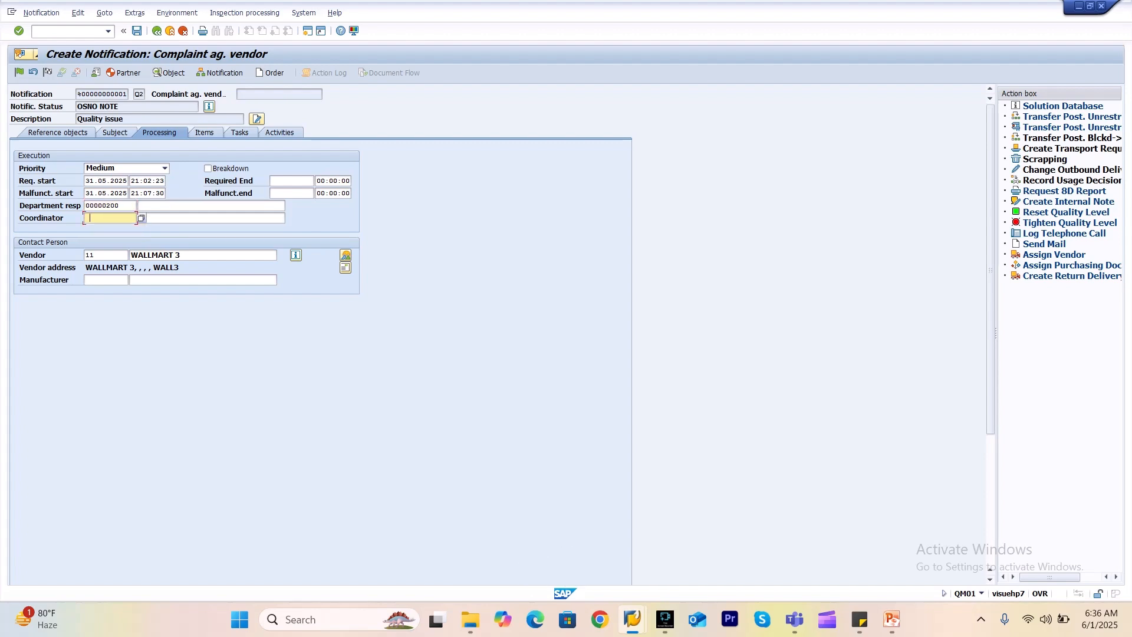
{"action": "key", "text": "Return"}
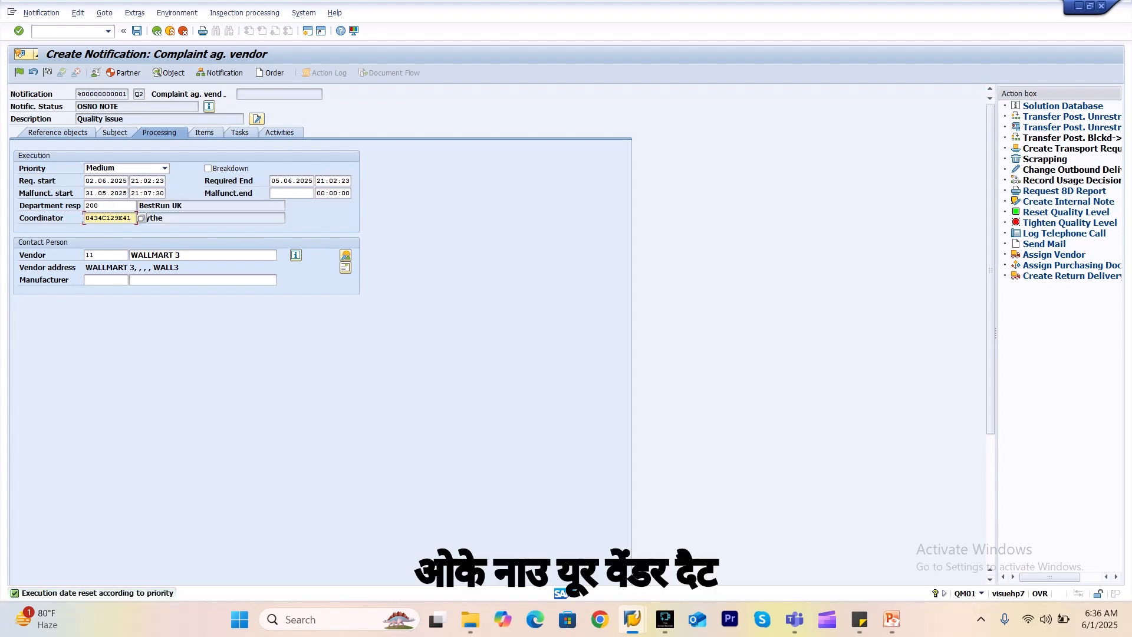
{"action": "left_click", "coordinate": [102, 255]}
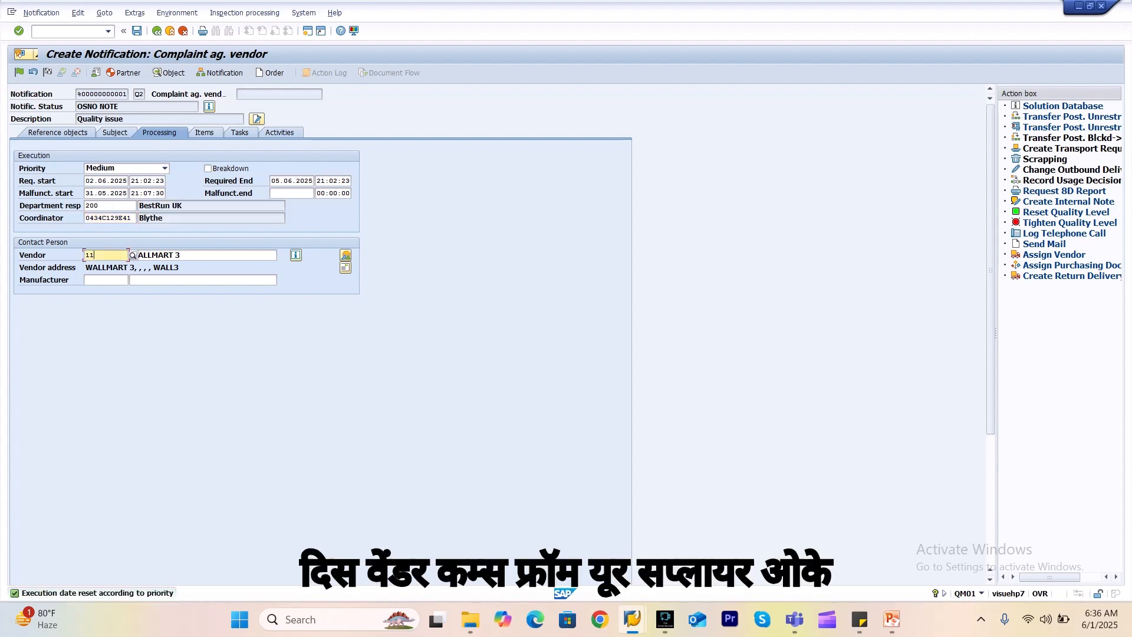
{"action": "key", "text": "Return"}
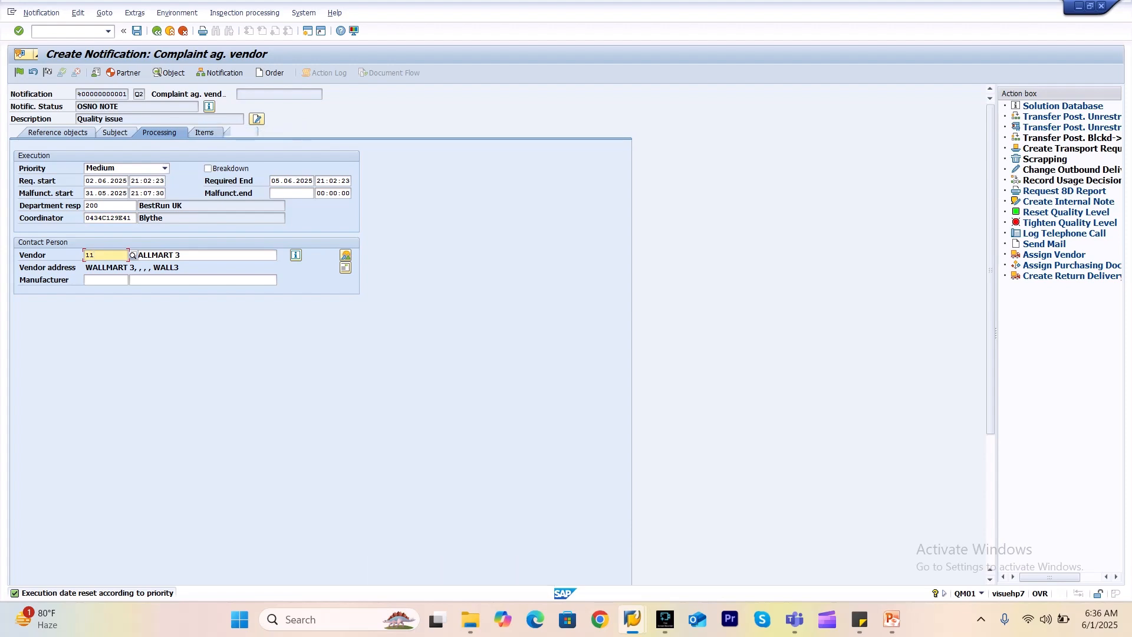
- Assign defect location code 100, Material Exceeds Specification Limit, from code group D-101 to the first notification item
{"action": "left_click", "coordinate": [205, 133]}
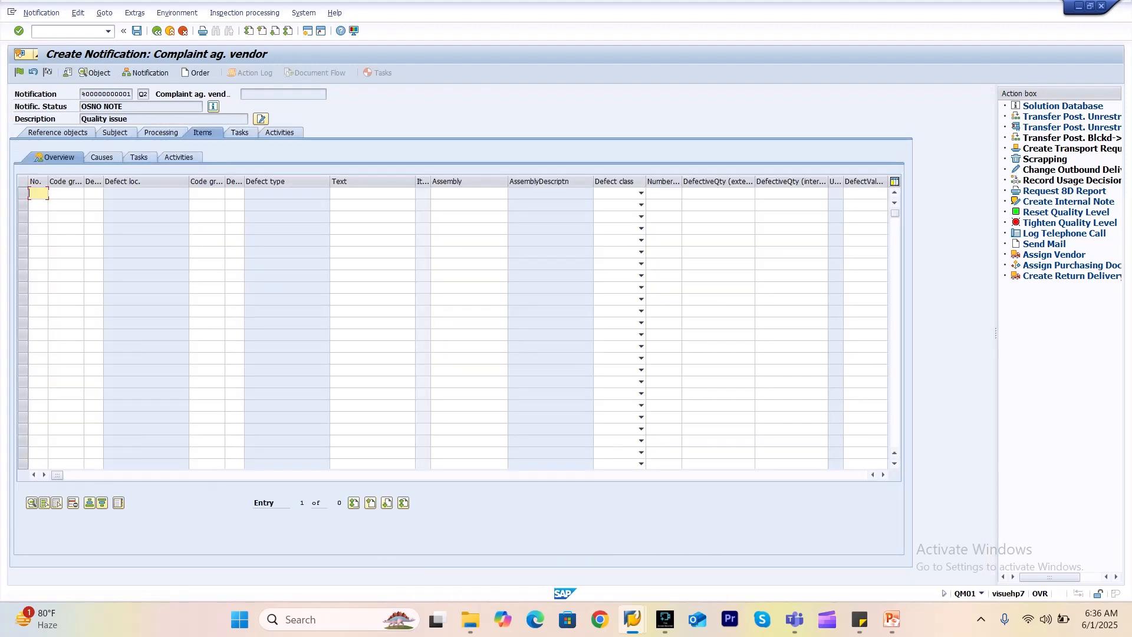
{"action": "left_click", "coordinate": [65, 193]}
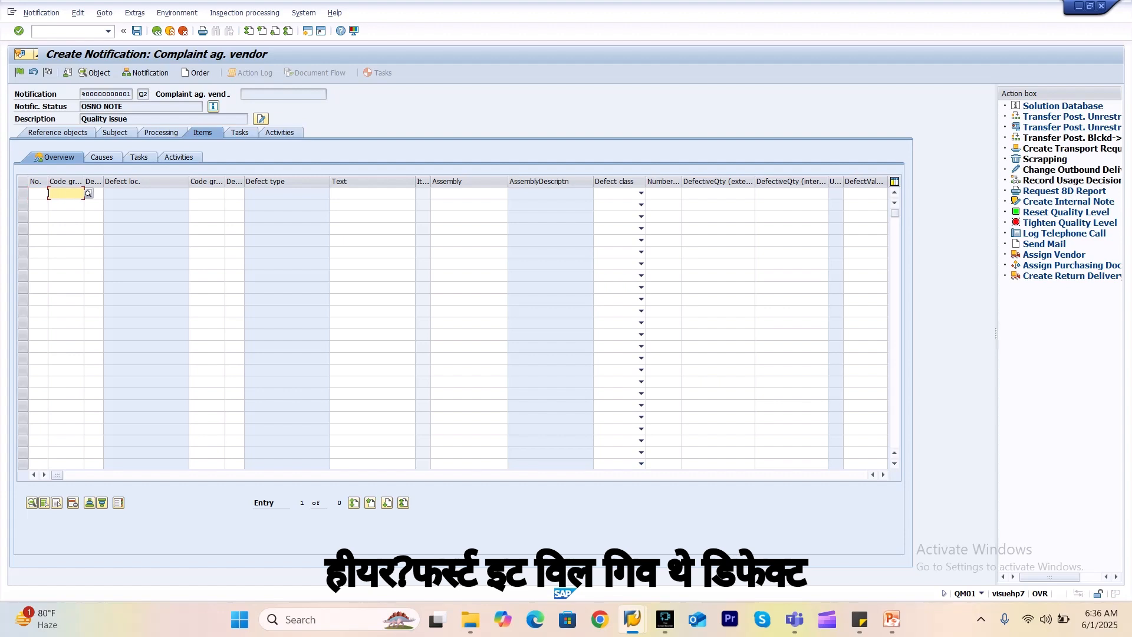
{"action": "left_click", "coordinate": [89, 194]}
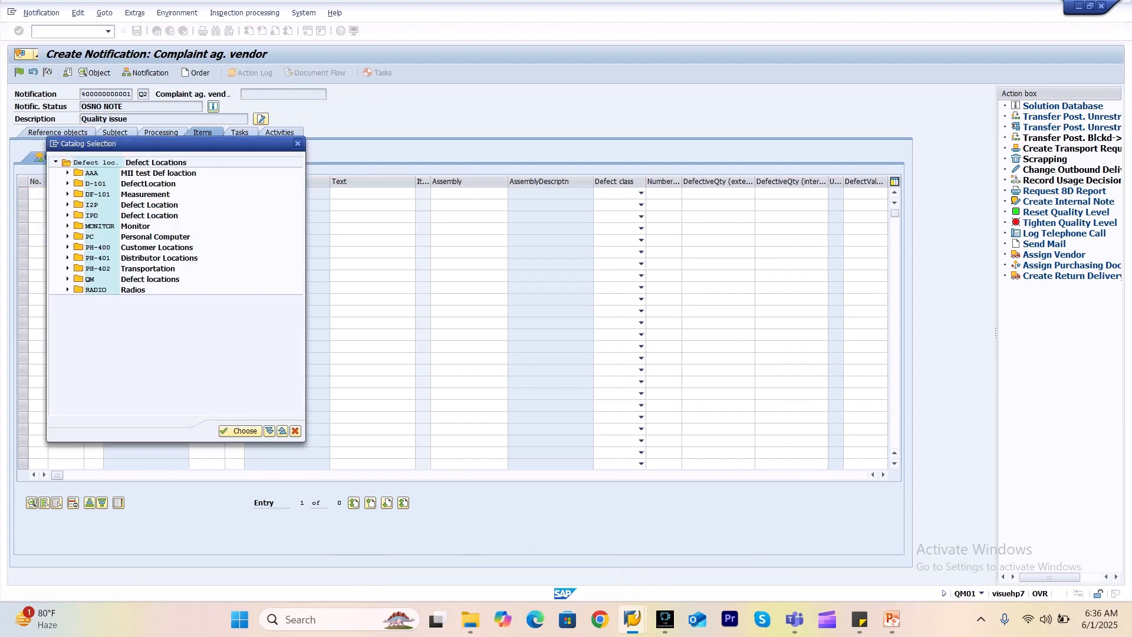
{"action": "left_click", "coordinate": [67, 183]}
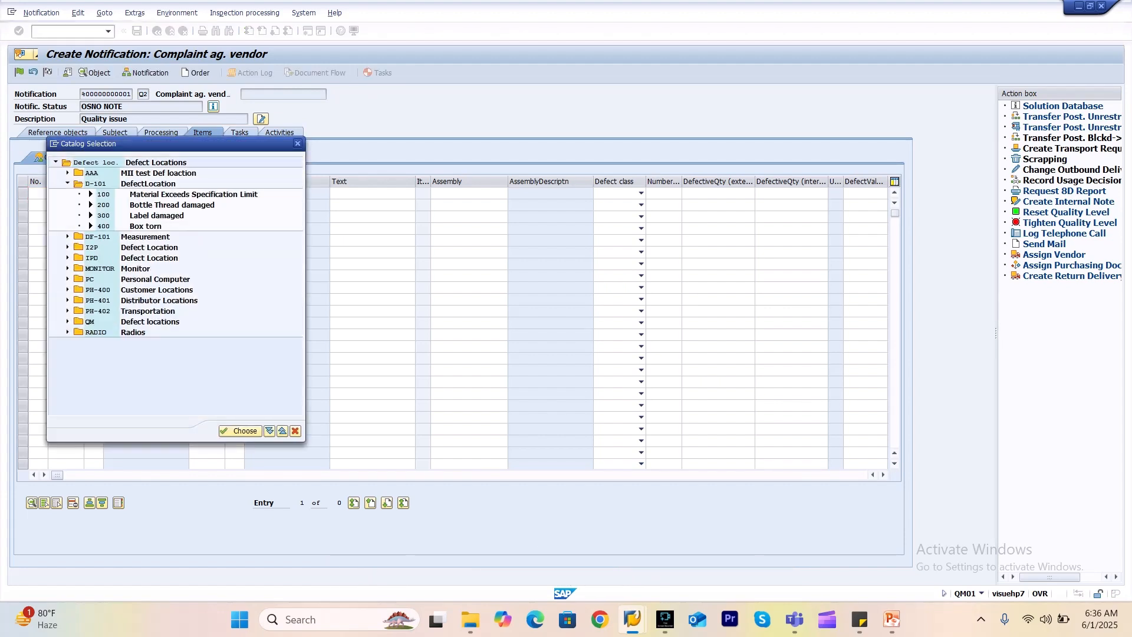
{"action": "double_click", "coordinate": [103, 194]}
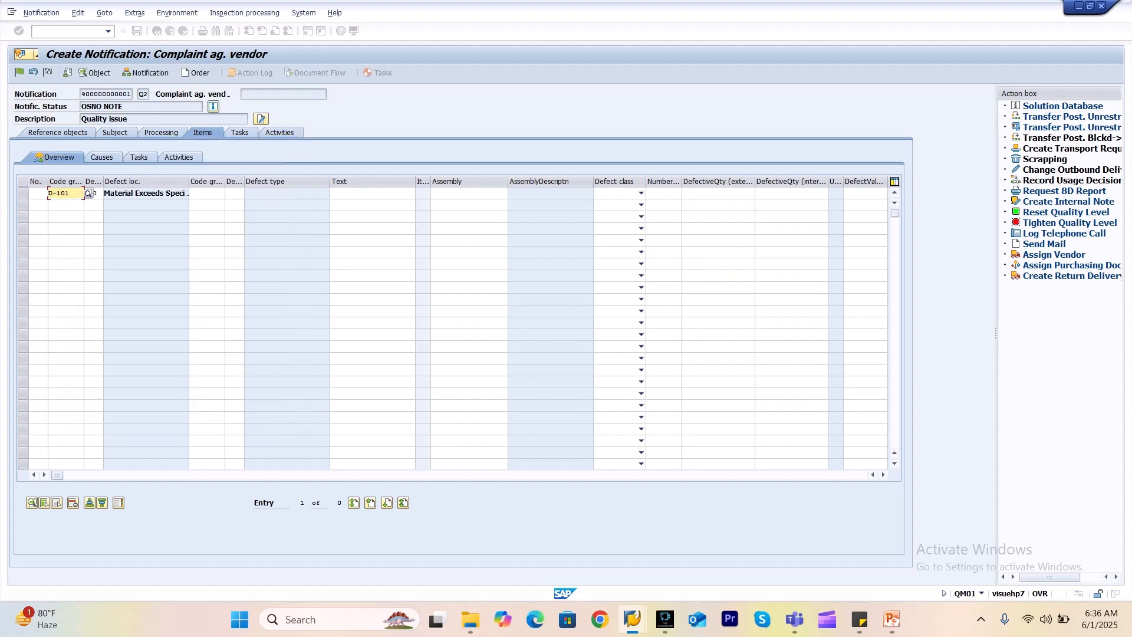
- Assign defect type code 400, Box torn, from code group D-101 to the first notification item
{"action": "left_click", "coordinate": [206, 194]}
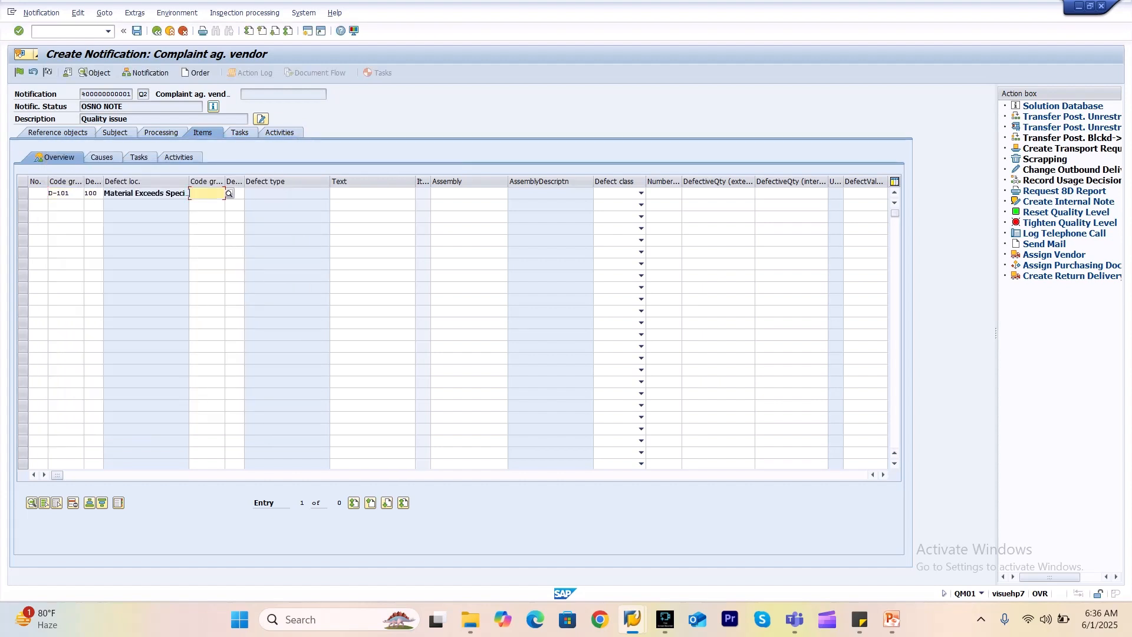
{"action": "key", "text": "F4"}
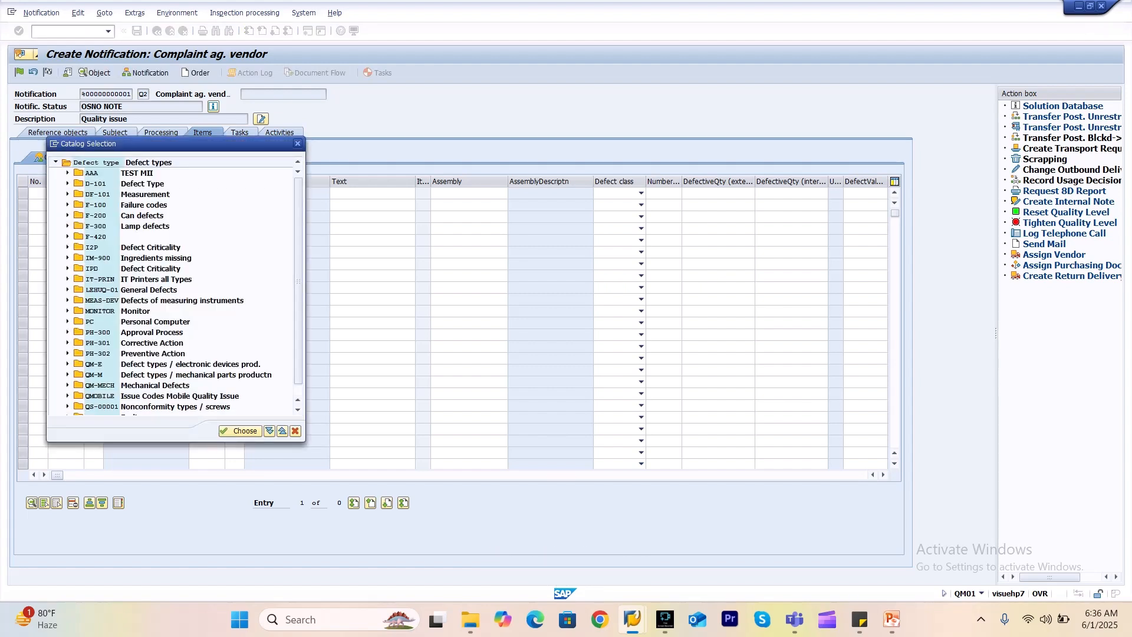
{"action": "left_click", "coordinate": [68, 183]}
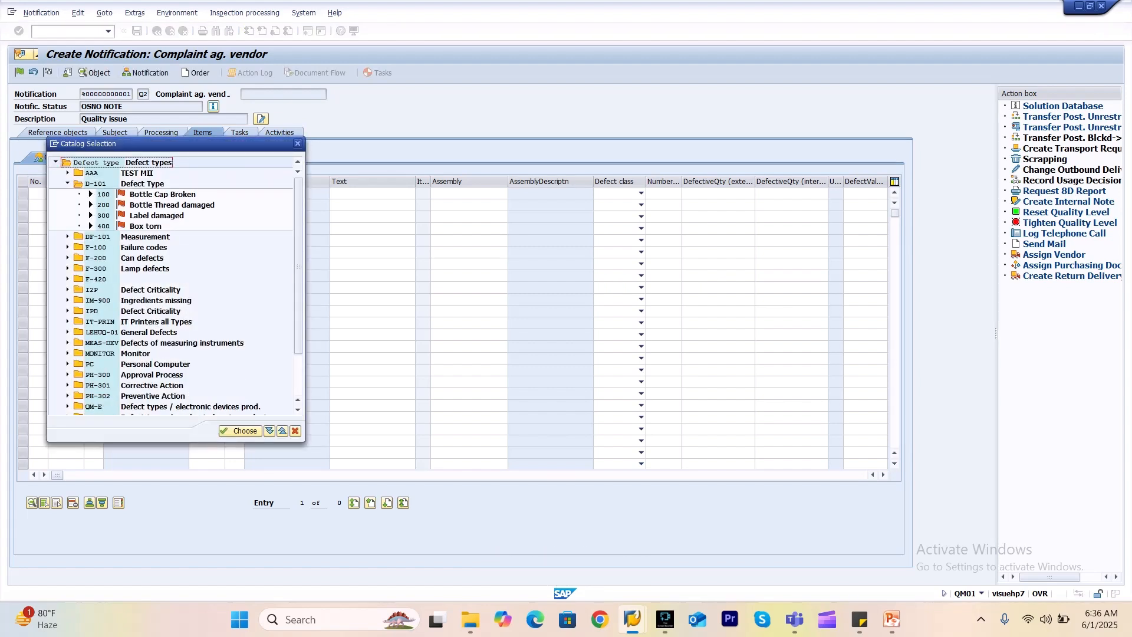
{"action": "double_click", "coordinate": [104, 227]}
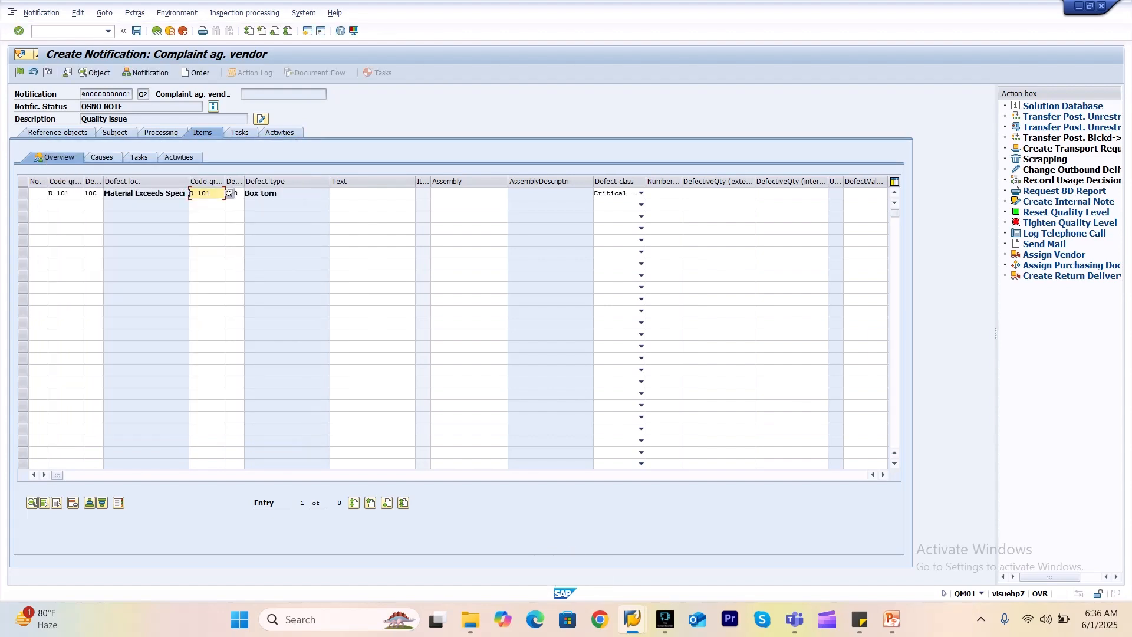
- Switch to PowerPoint to review the Processing of Quality Notification slide
{"action": "key", "text": "alt+Tab"}
{"action": "key", "text": "Tab"}
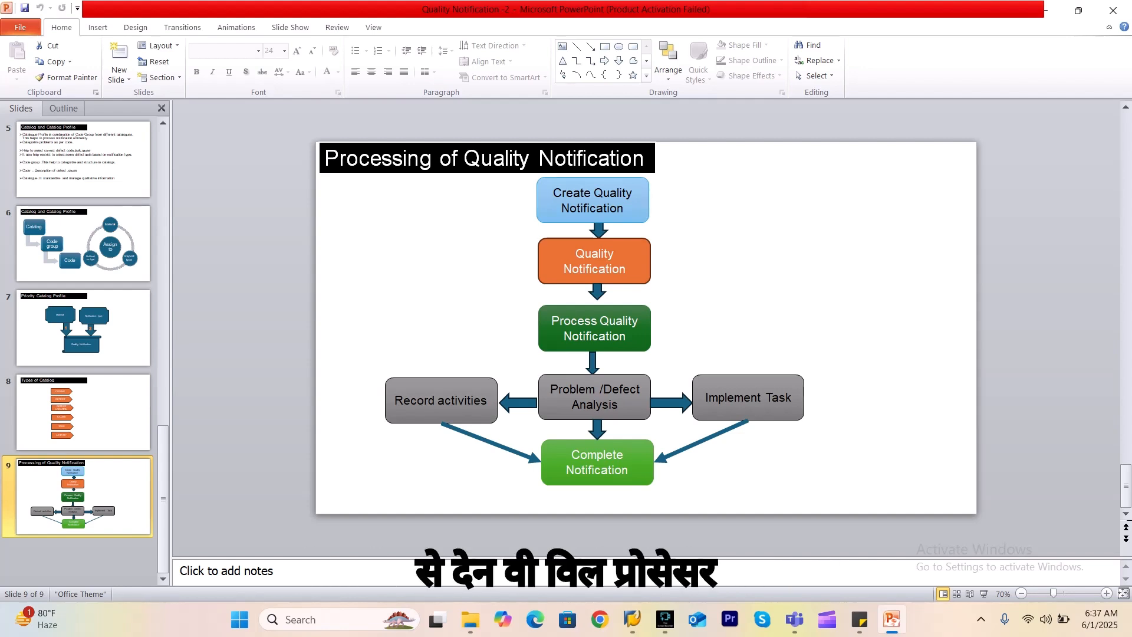
- Switch back to SAP and assign cause code 10, Manufacturing Defect, from code group I2P to the first notification item
{"action": "key", "text": "alt+Tab"}
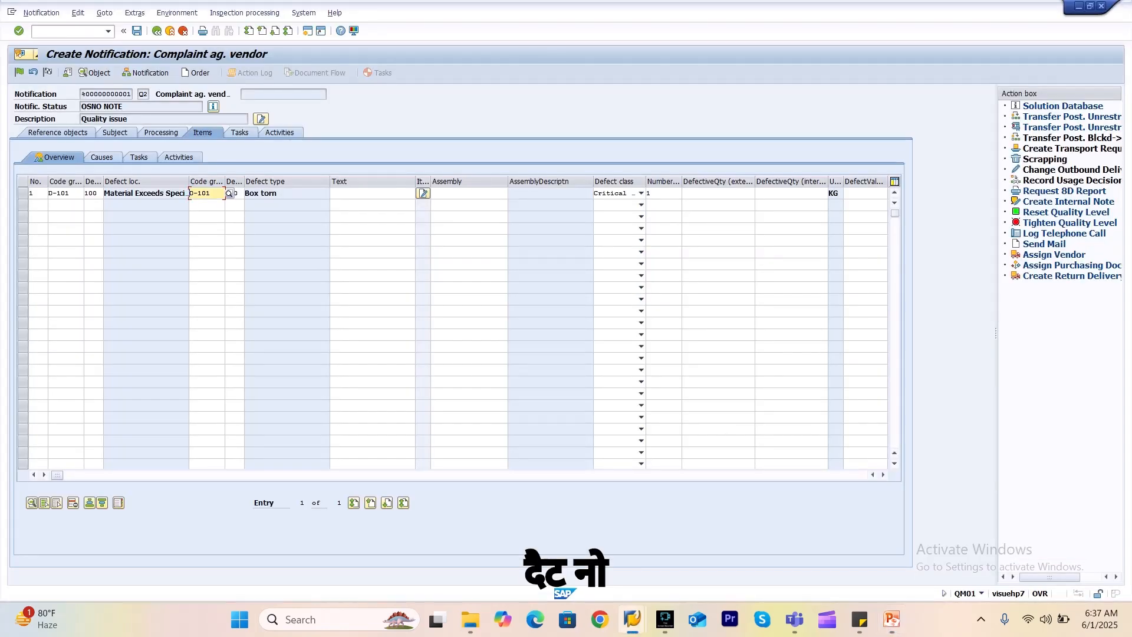
{"action": "left_click", "coordinate": [372, 194]}
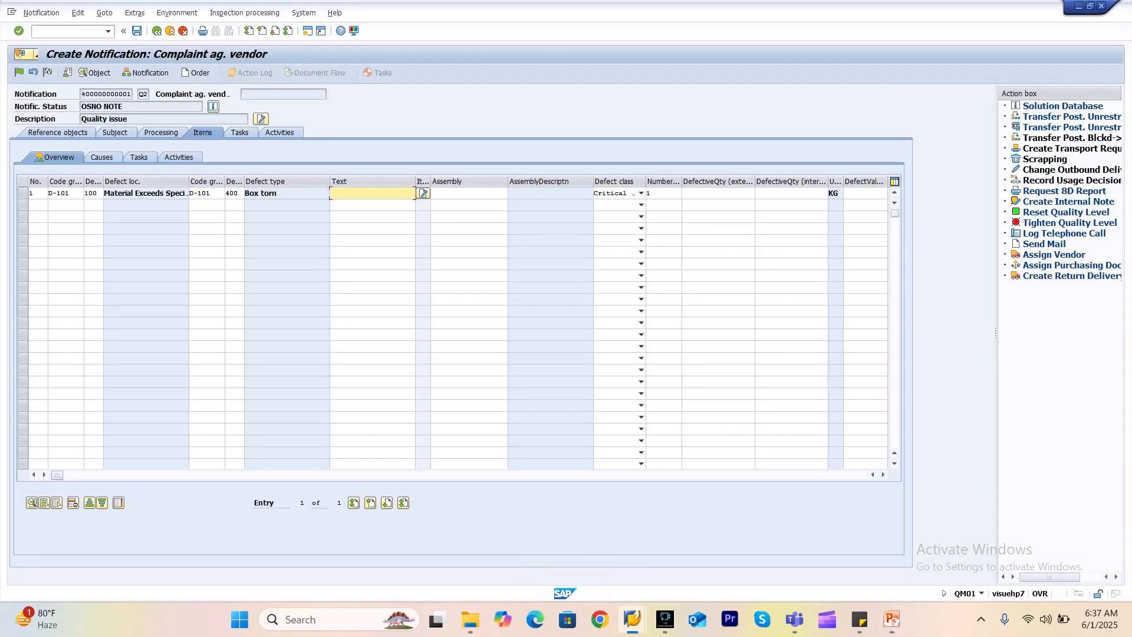
{"action": "left_click", "coordinate": [23, 193]}
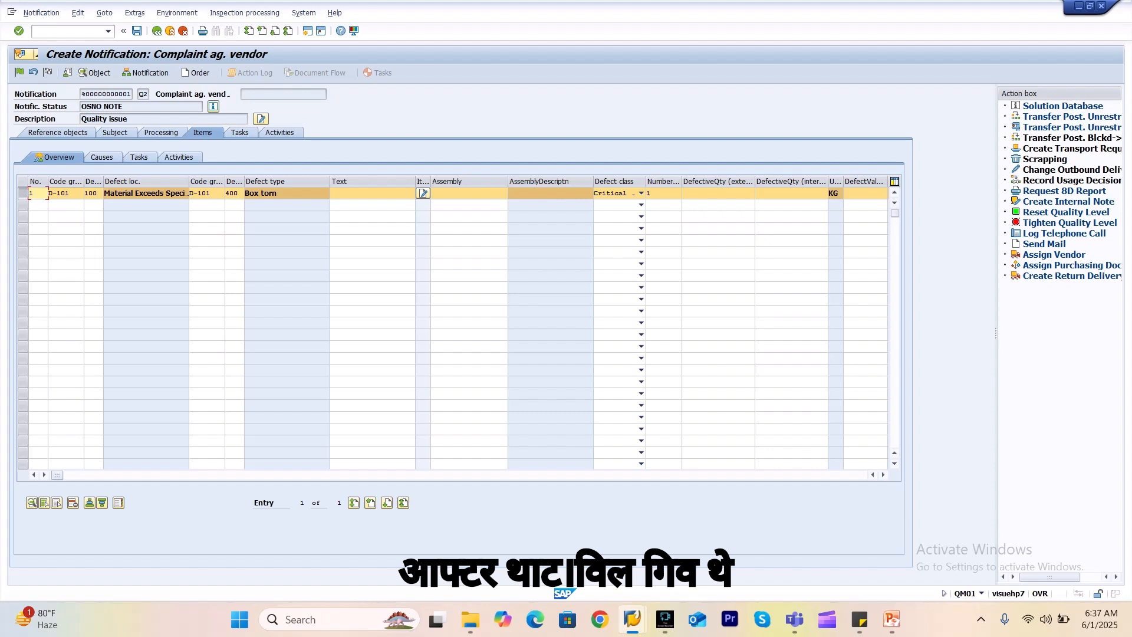
{"action": "left_click", "coordinate": [100, 157]}
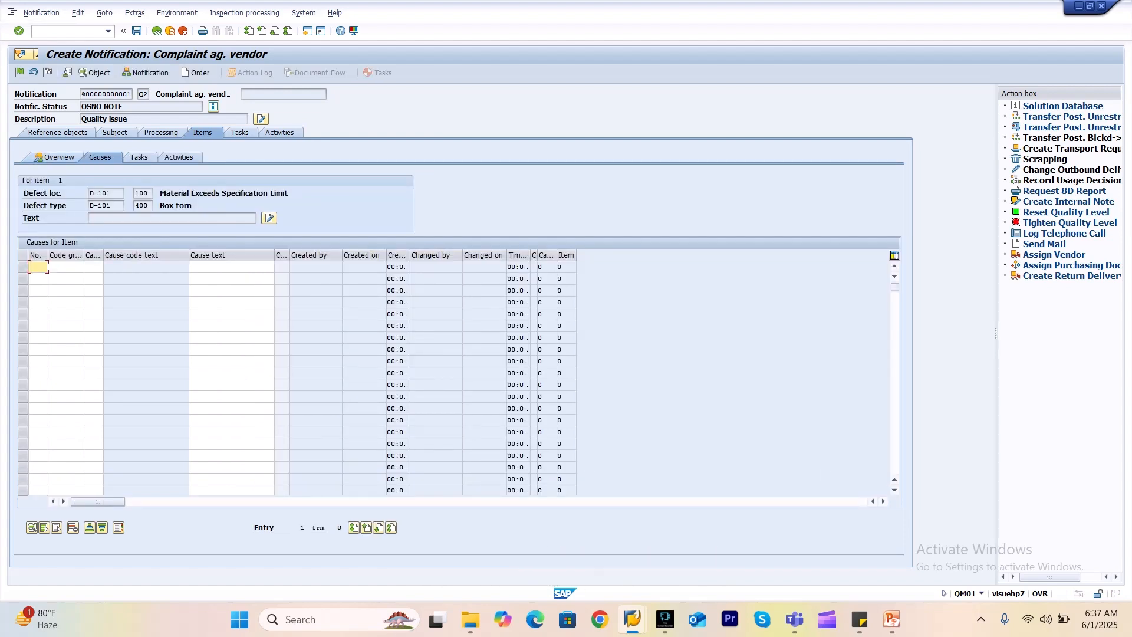
{"action": "left_click", "coordinate": [65, 267]}
{"action": "left_click", "coordinate": [88, 267]}
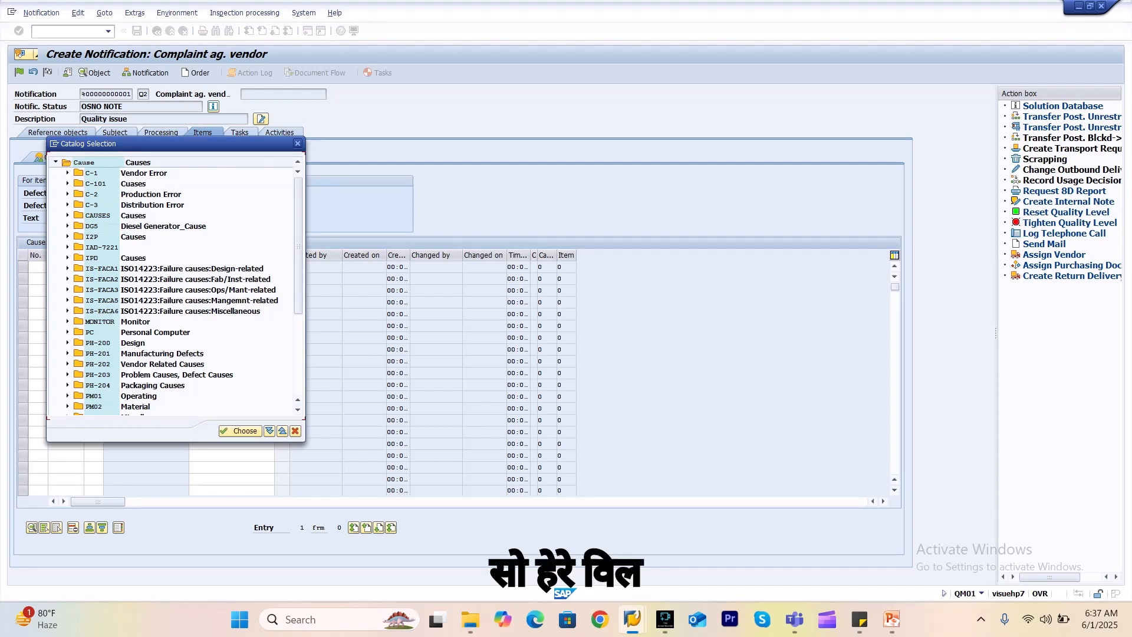
{"action": "left_click", "coordinate": [67, 236]}
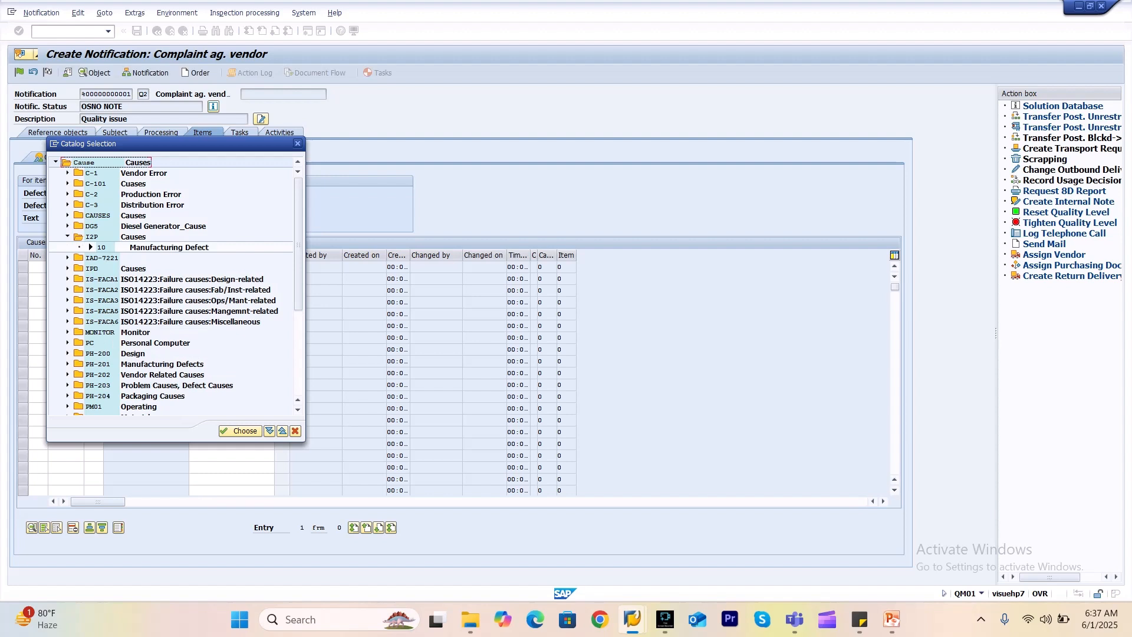
{"action": "double_click", "coordinate": [102, 247]}
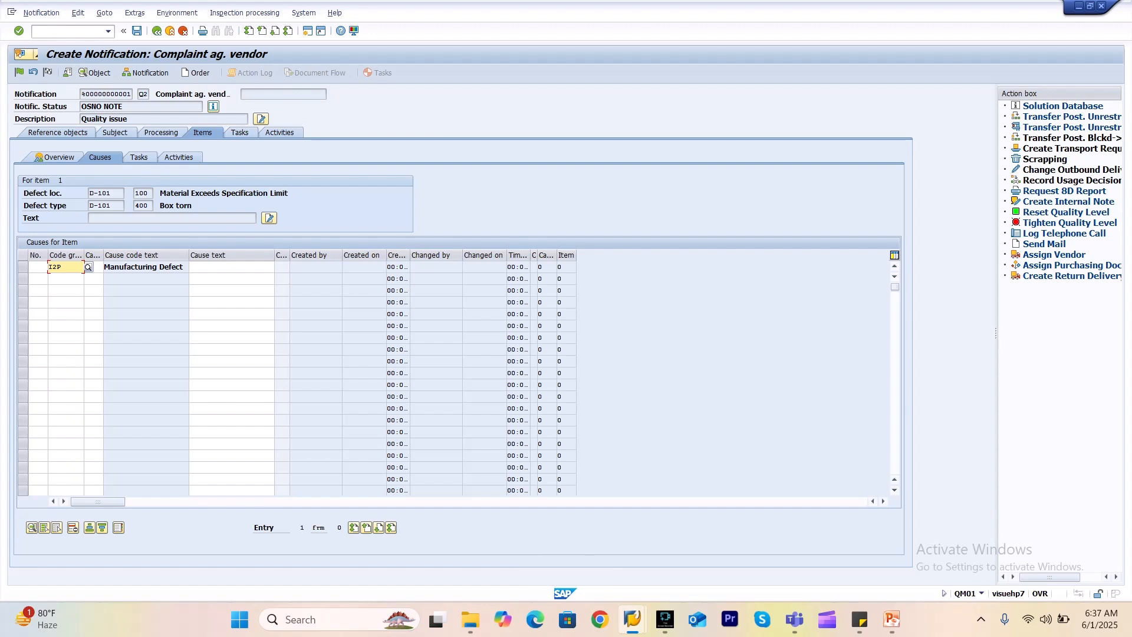
{"action": "key", "text": "Return"}
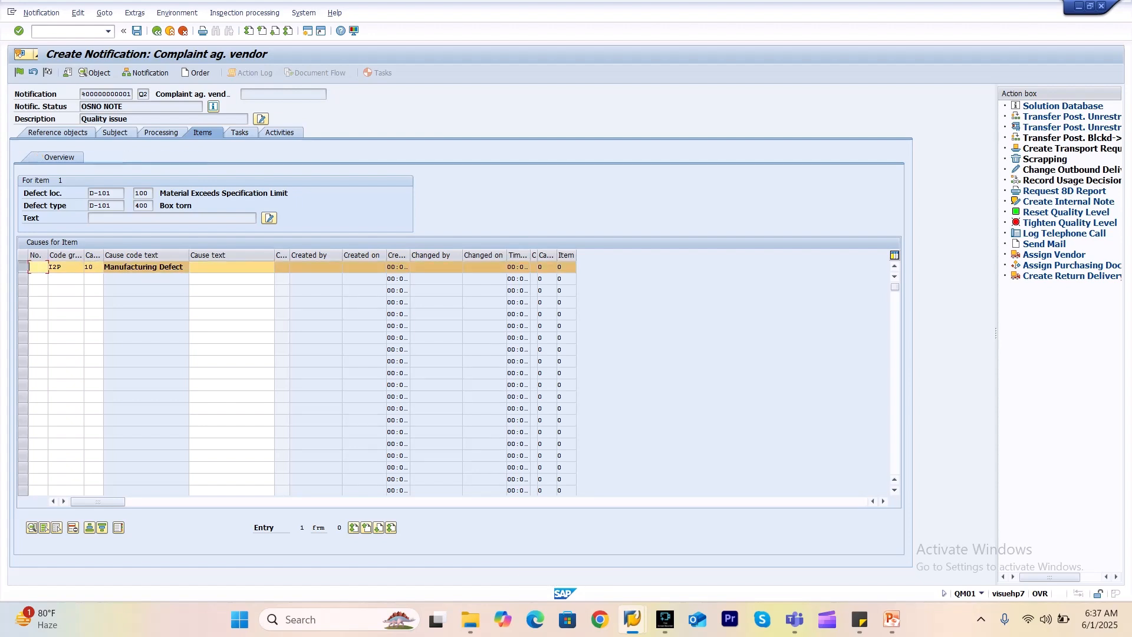
- Add task code 0010, Replace Defective Part, from code group FIORI-01 to the first notification item
{"action": "left_click", "coordinate": [137, 158]}
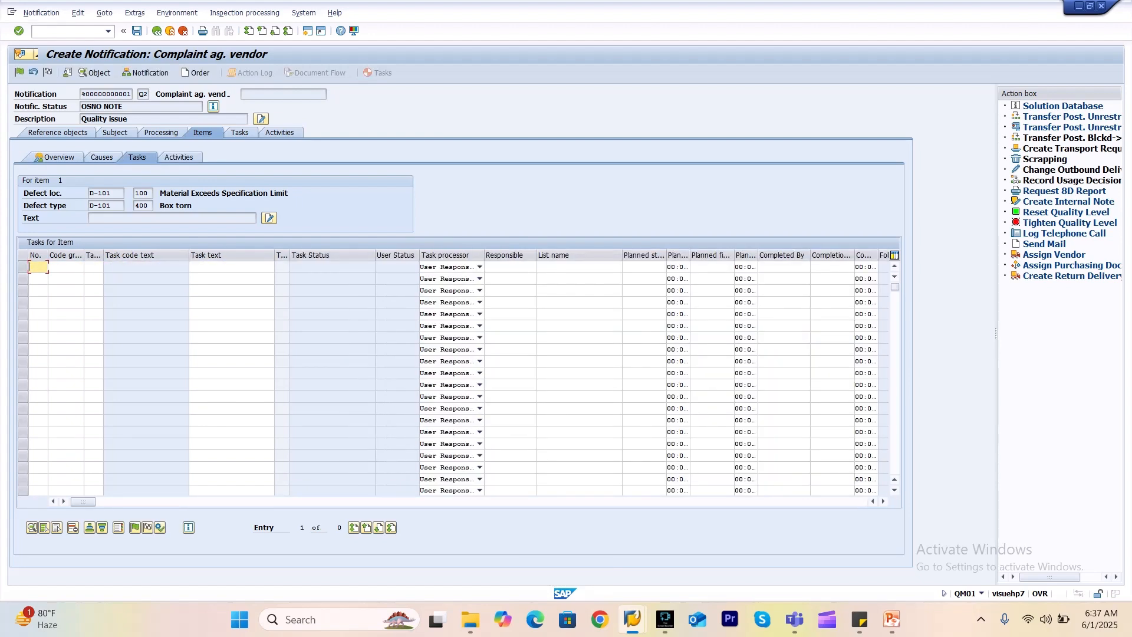
{"action": "left_click", "coordinate": [65, 267]}
{"action": "left_click", "coordinate": [88, 267]}
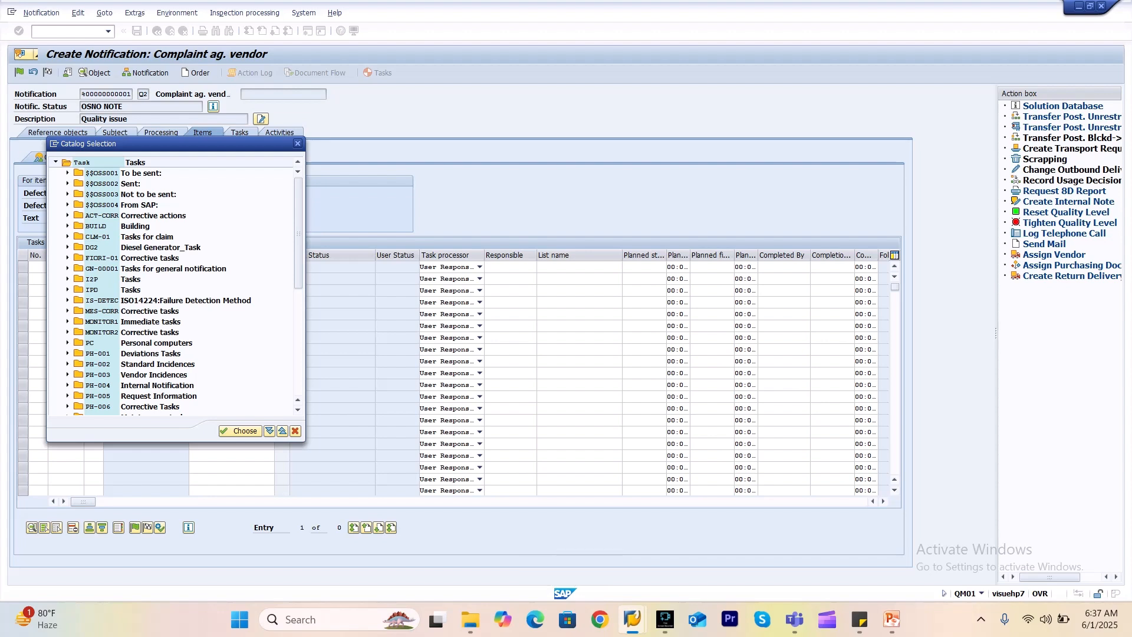
{"action": "left_click", "coordinate": [68, 257]}
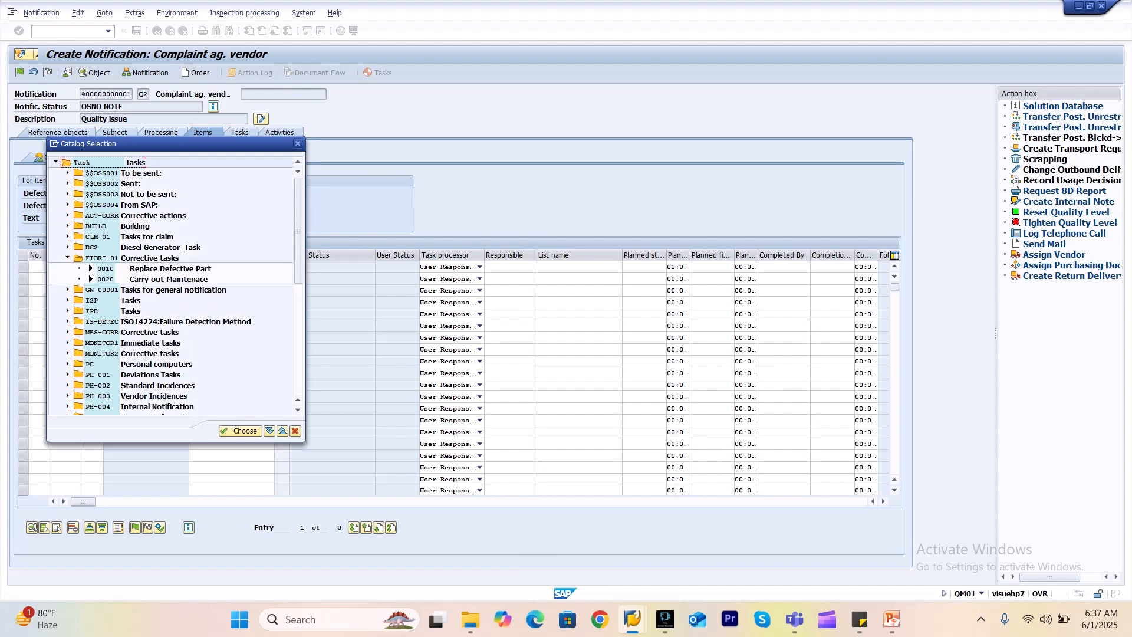
{"action": "double_click", "coordinate": [105, 268]}
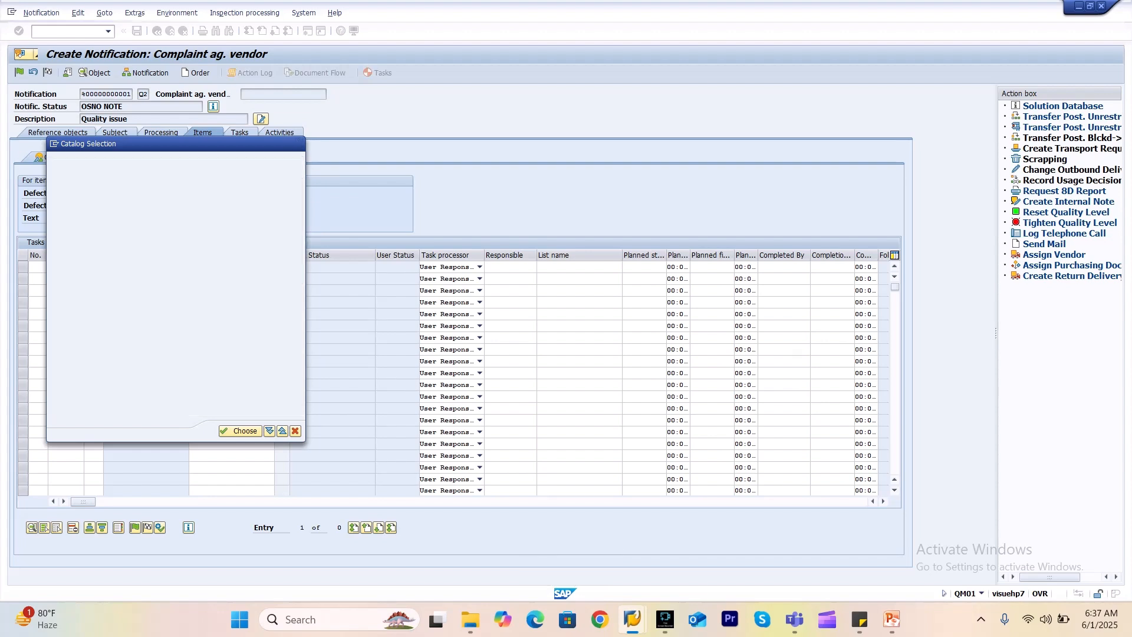
{"action": "left_click", "coordinate": [231, 267]}
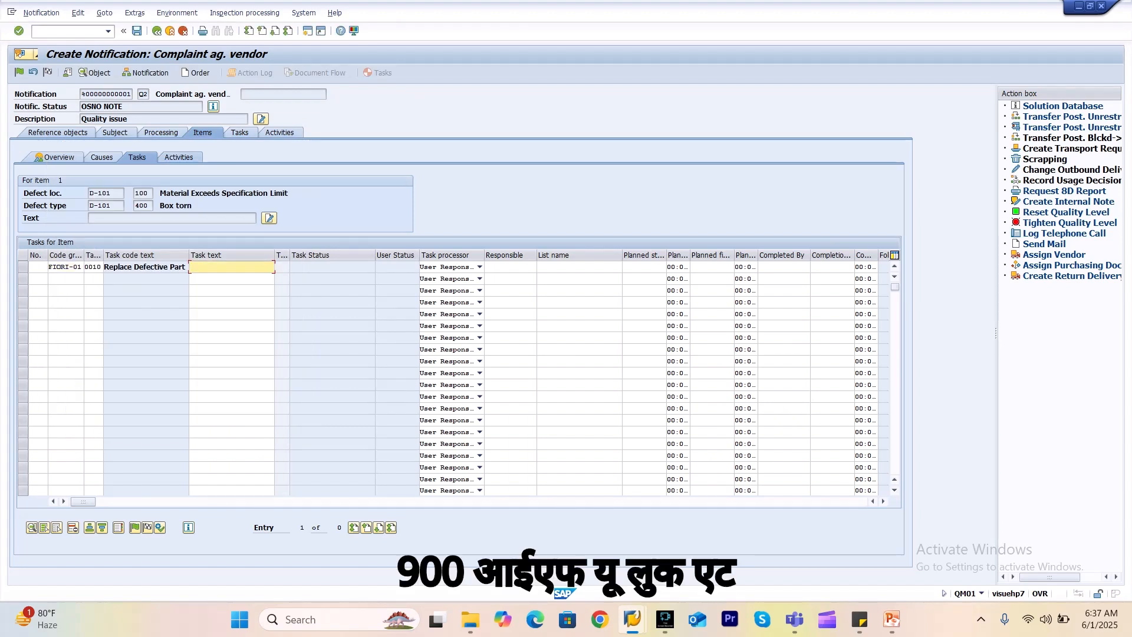
{"action": "key", "text": "Return"}
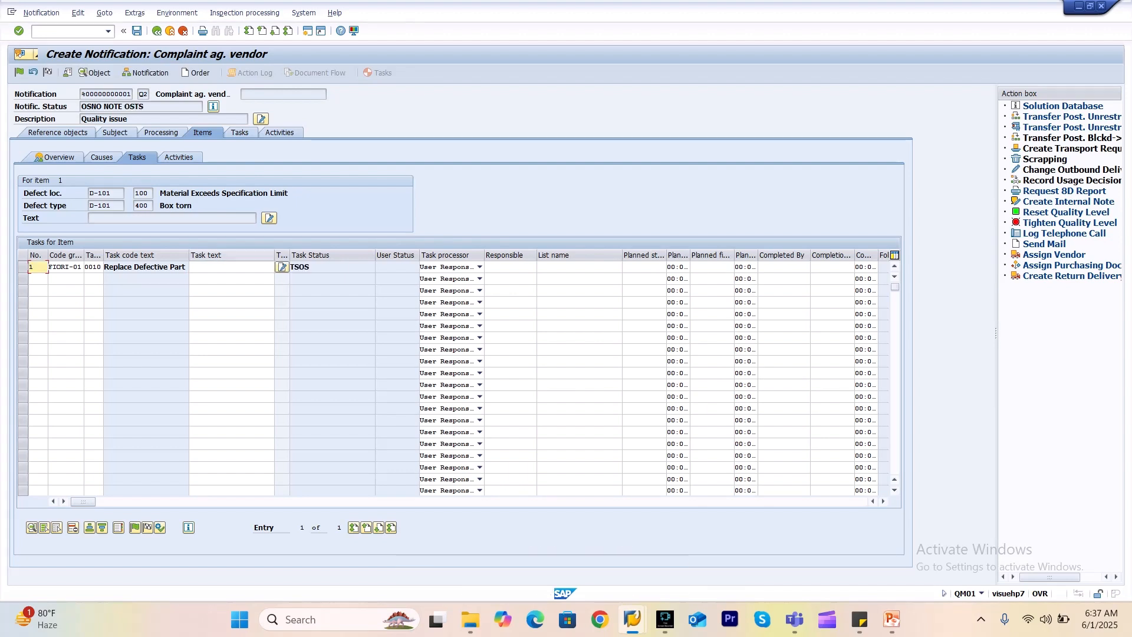
- Set the Replace Defective Part task's processor to User Responsible and enter the responsible person's user name
{"action": "left_click", "coordinate": [318, 267]}
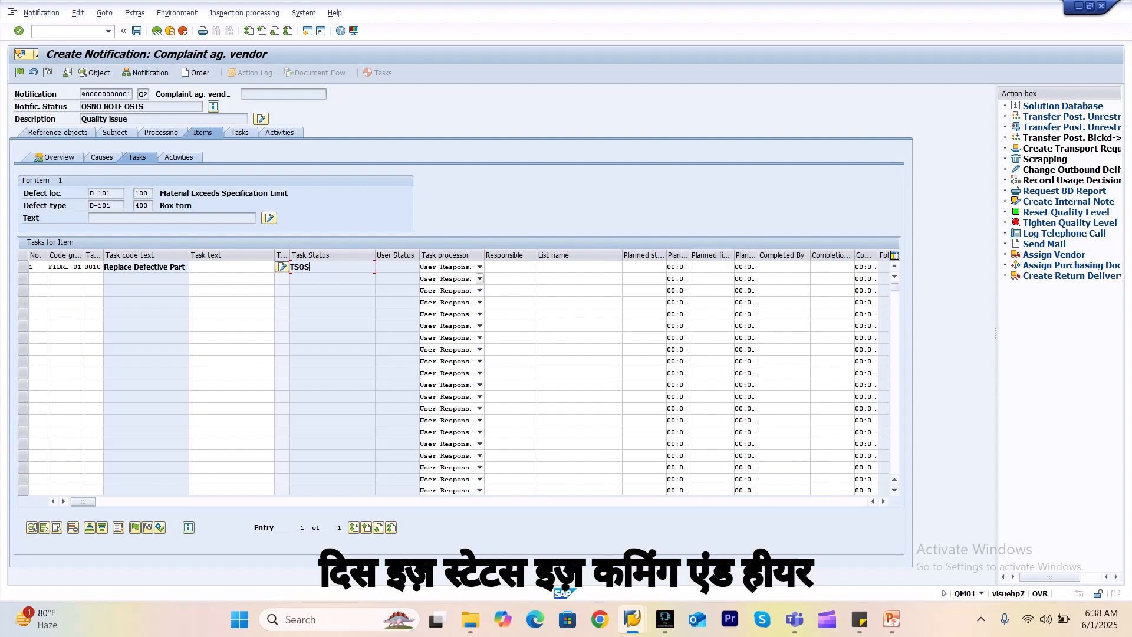
{"action": "left_click", "coordinate": [480, 267]}
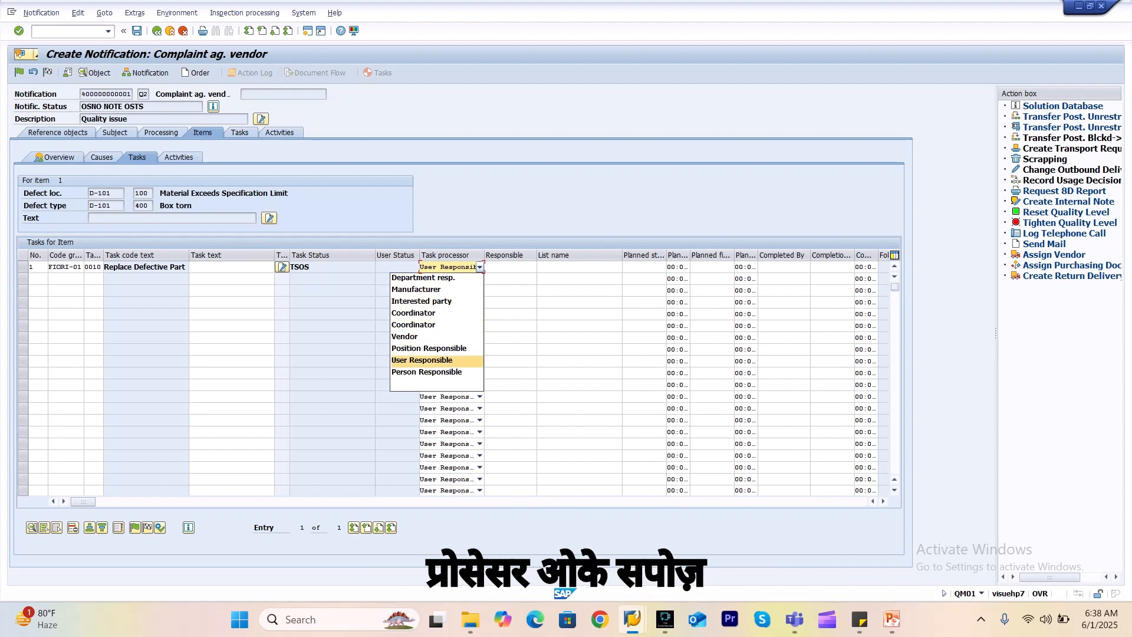
{"action": "left_click", "coordinate": [474, 360]}
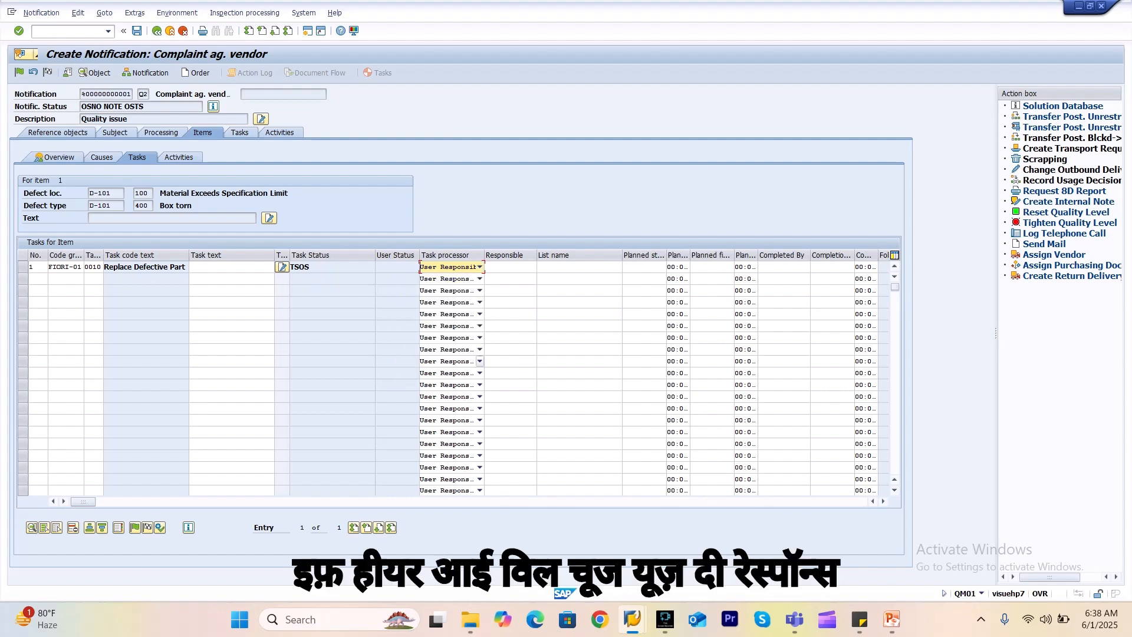
{"action": "left_click", "coordinate": [510, 267]}
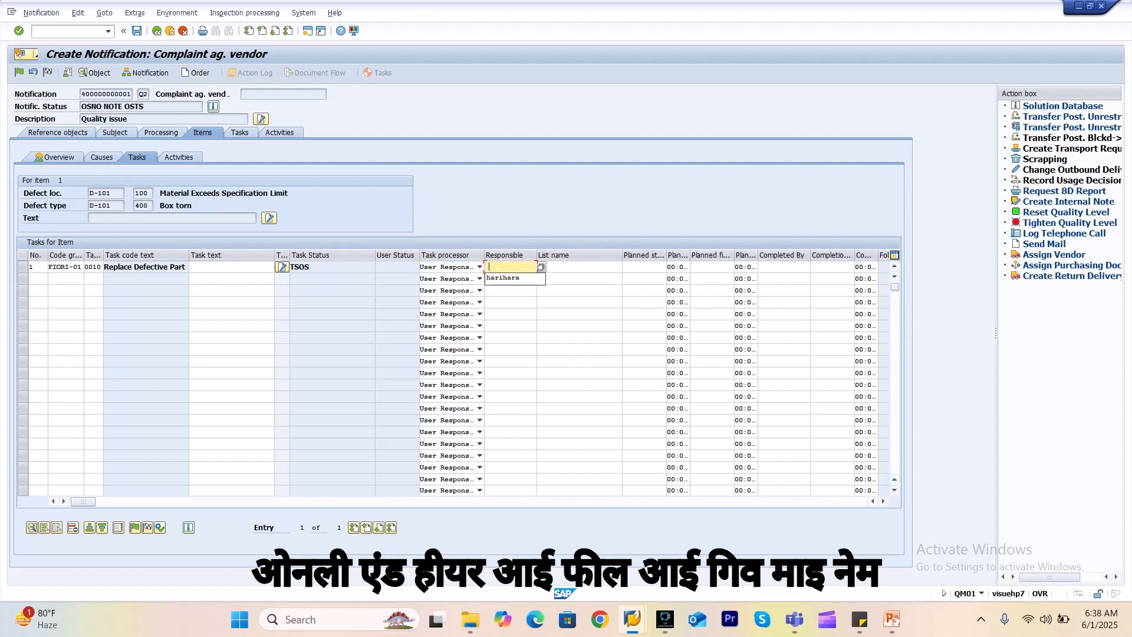
{"action": "key", "text": "Return"}
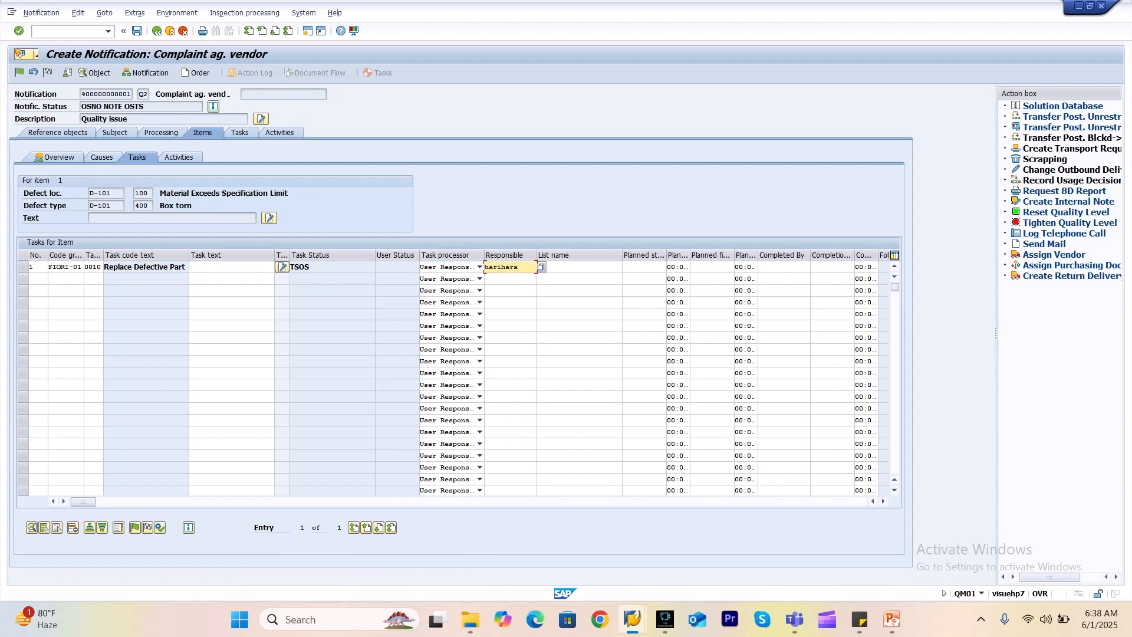
{"action": "key", "text": "Return"}
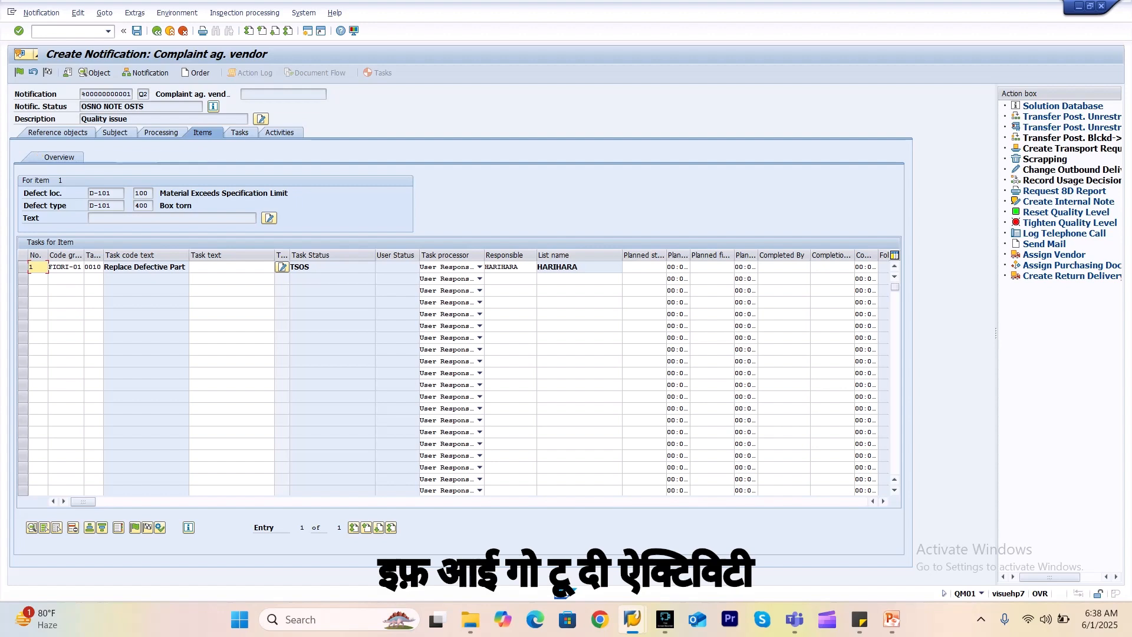
- Add activity code 10, Replace Piston Head, from code group I2P to the first notification item
{"action": "left_click", "coordinate": [179, 157]}
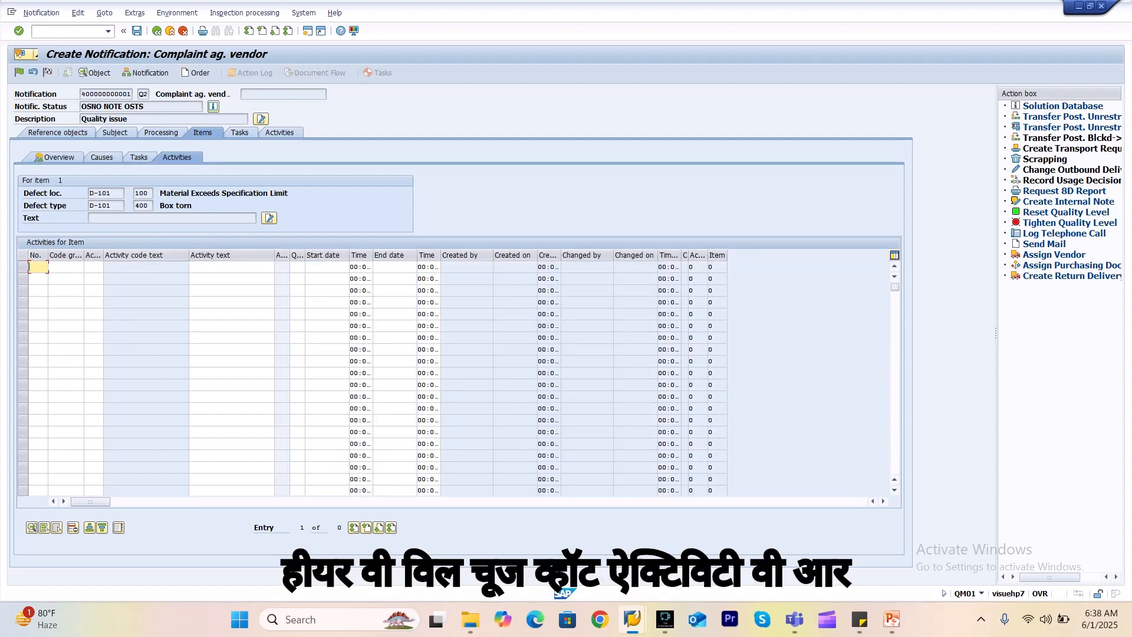
{"action": "left_click", "coordinate": [66, 267]}
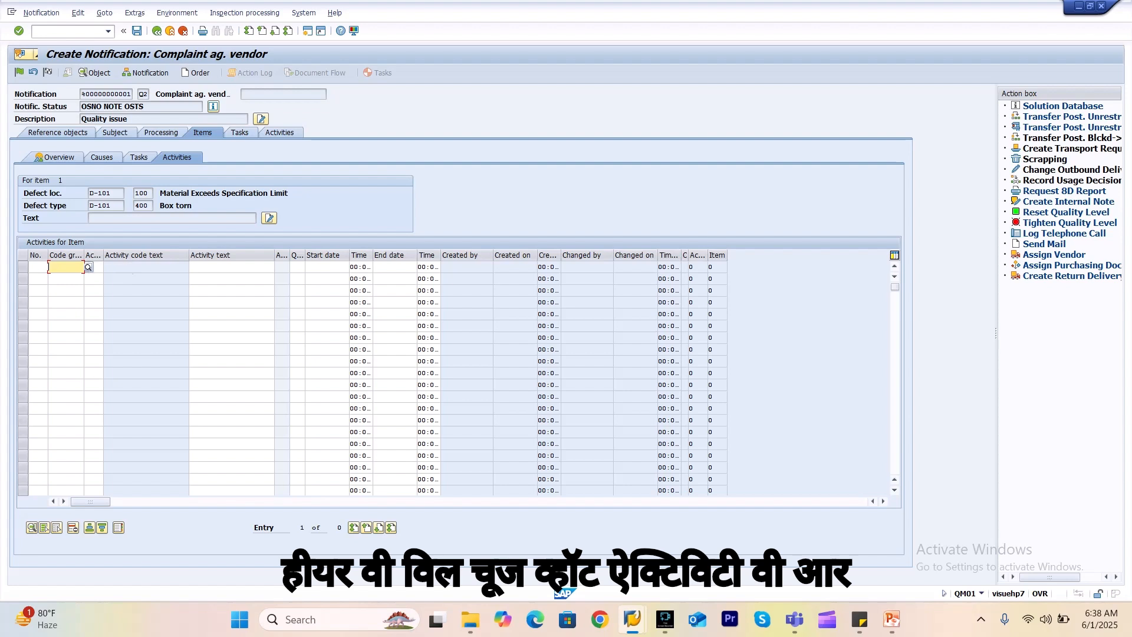
{"action": "left_click", "coordinate": [88, 267]}
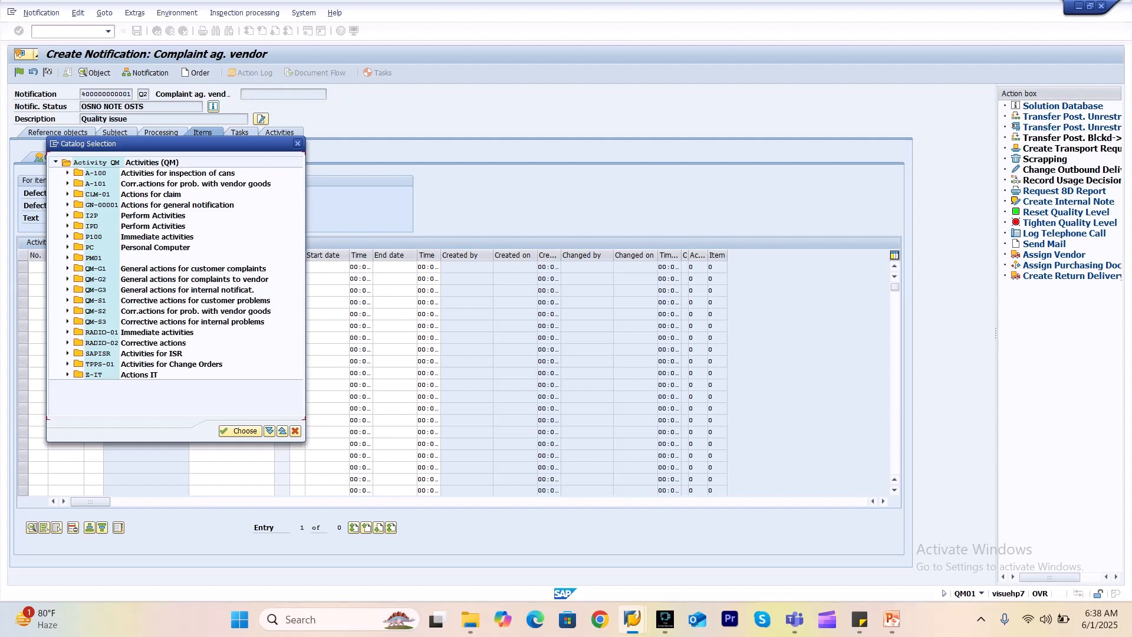
{"action": "left_click", "coordinate": [67, 215]}
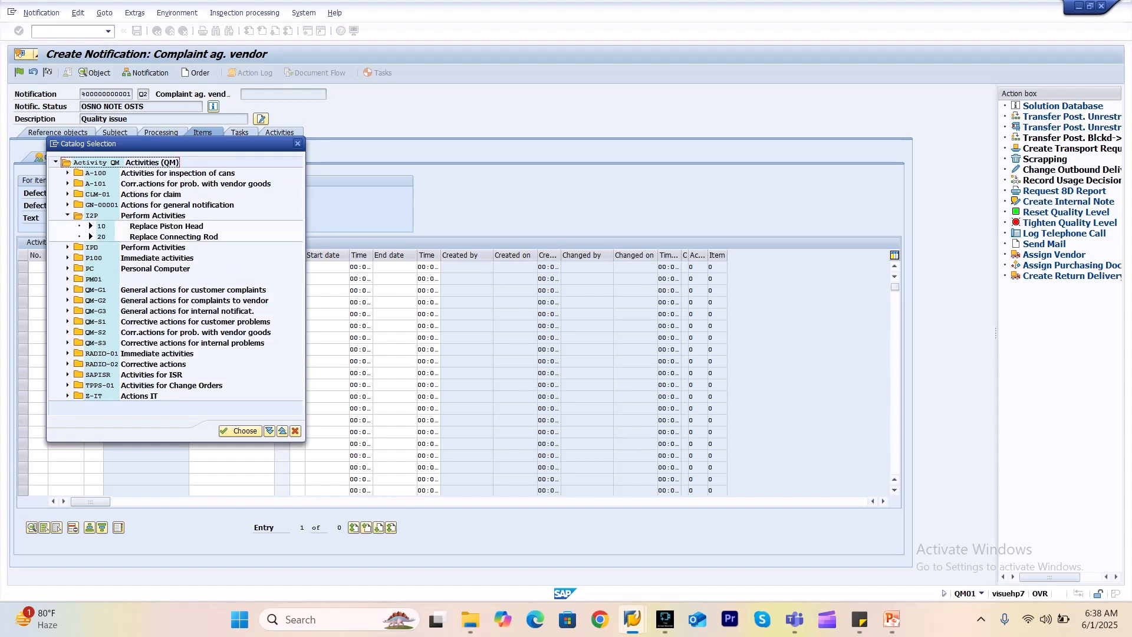
{"action": "double_click", "coordinate": [102, 226]}
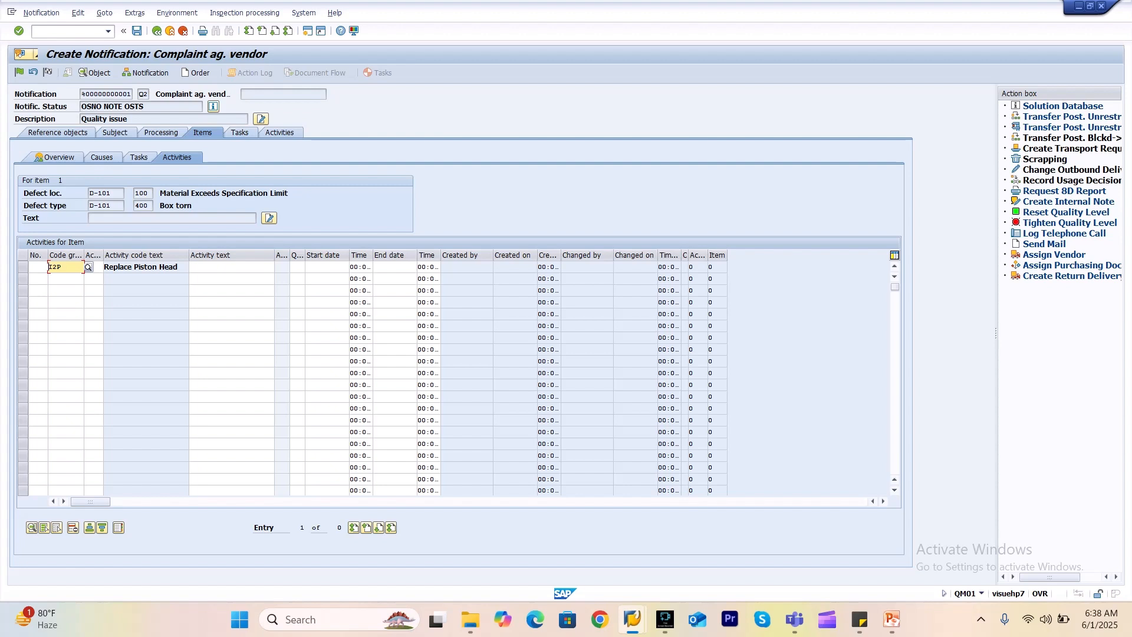
{"action": "key", "text": "Return"}
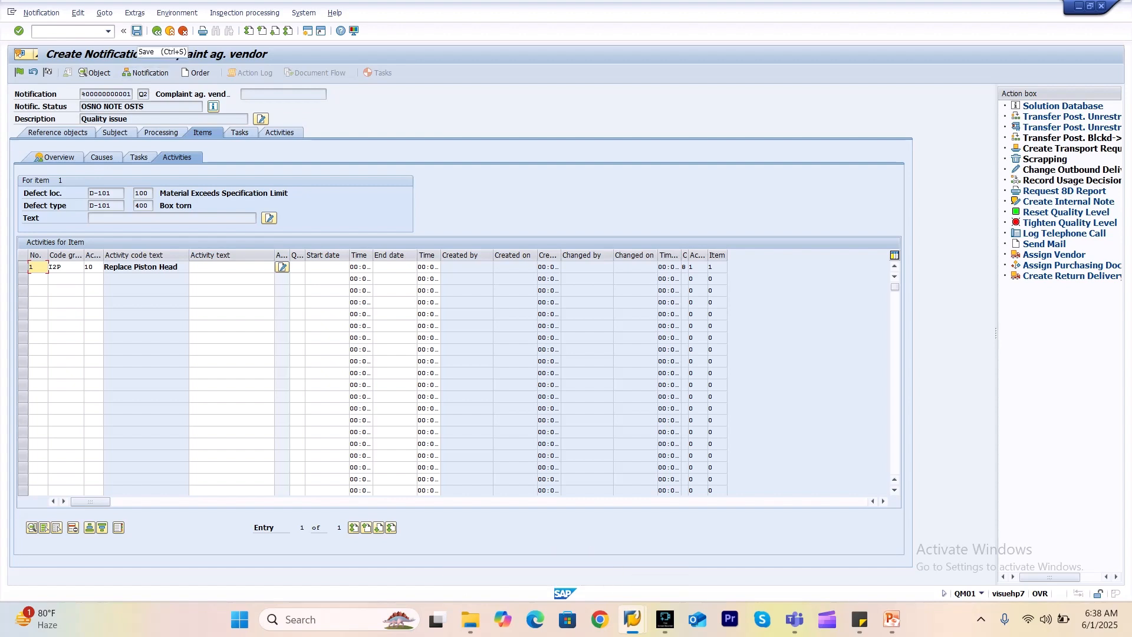
- Save the vendor complaint notification and reopen it in change mode
{"action": "key", "text": "ctrl+s"}
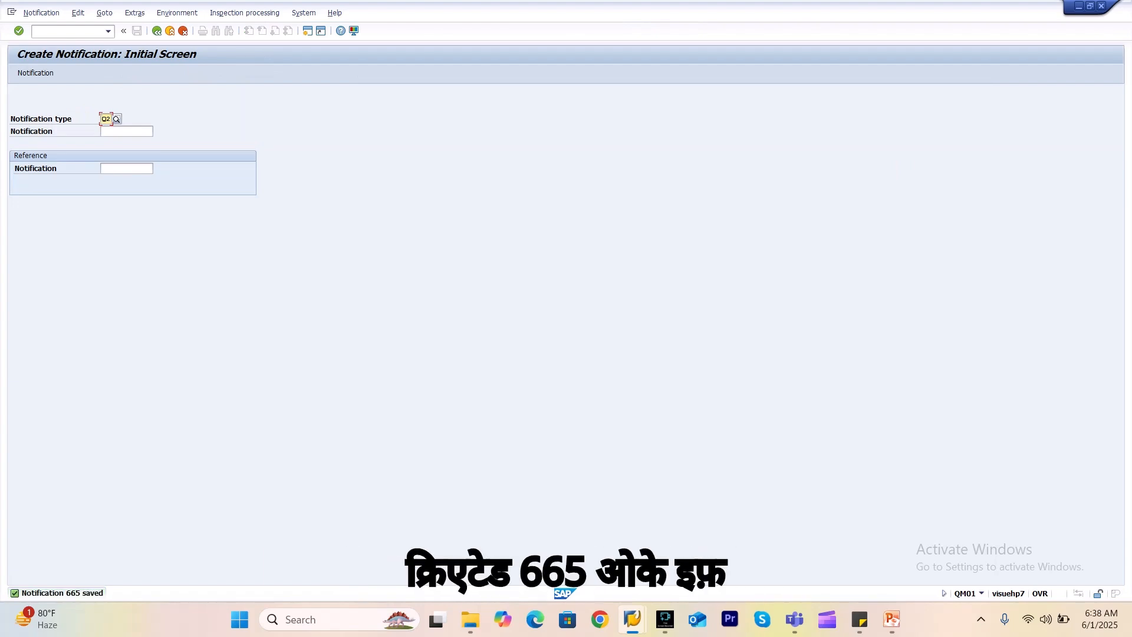
{"action": "left_click", "coordinate": [41, 13]}
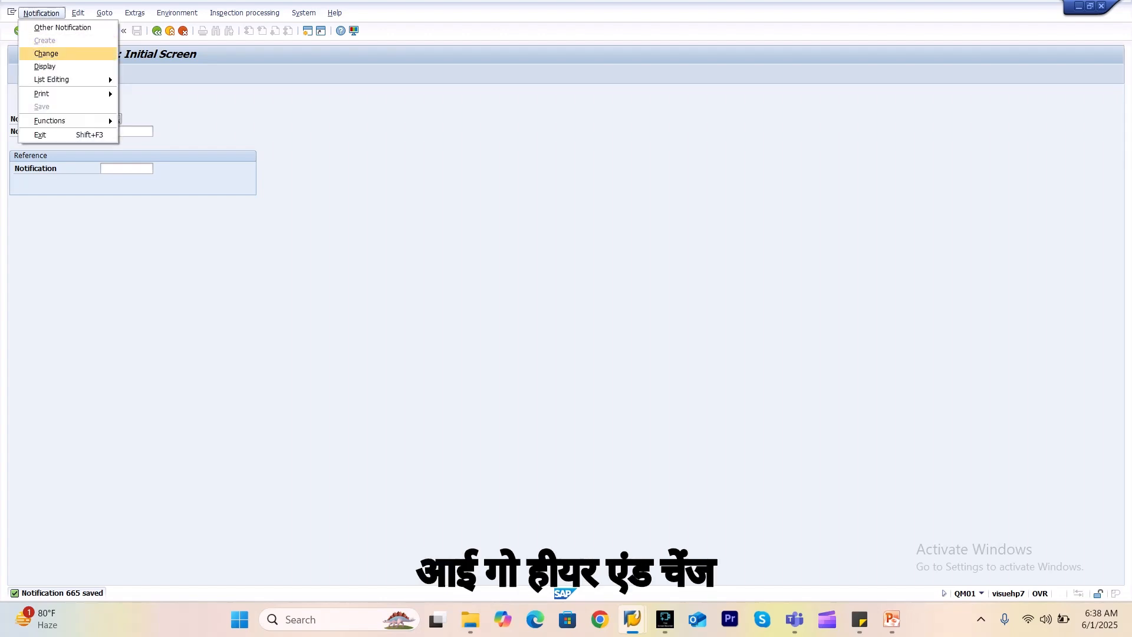
{"action": "key", "text": "Return"}
{"action": "key", "text": "Return"}
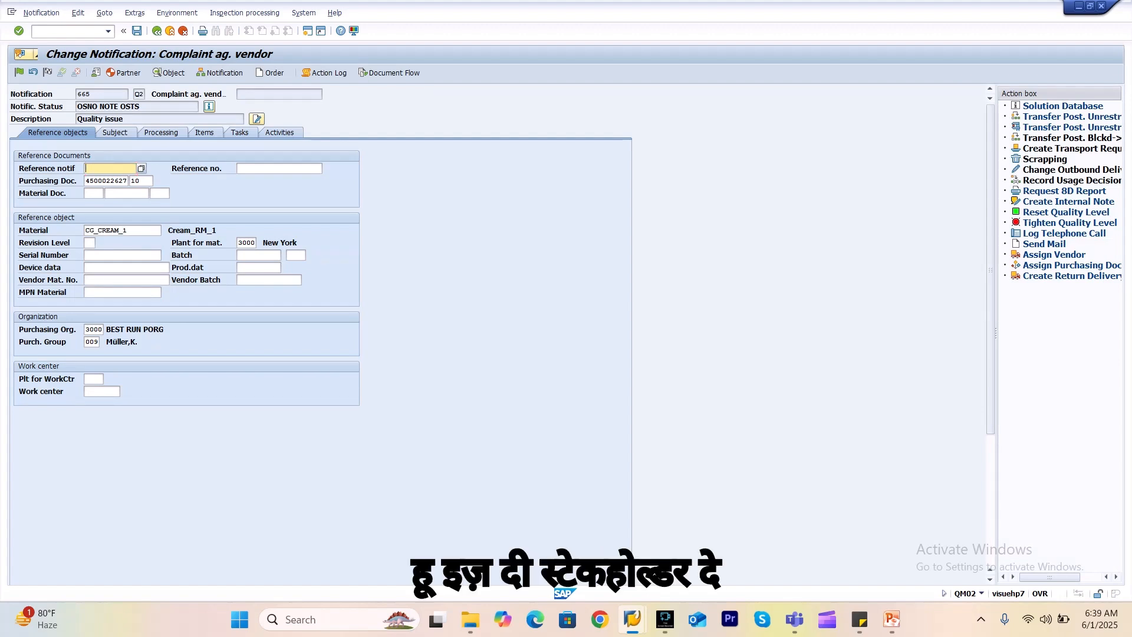
- Review the saved notification's subject, processing data and defect items, including the item's causes and tasks
{"action": "key", "text": "alt+Tab"}
{"action": "key", "text": "alt+Tab"}
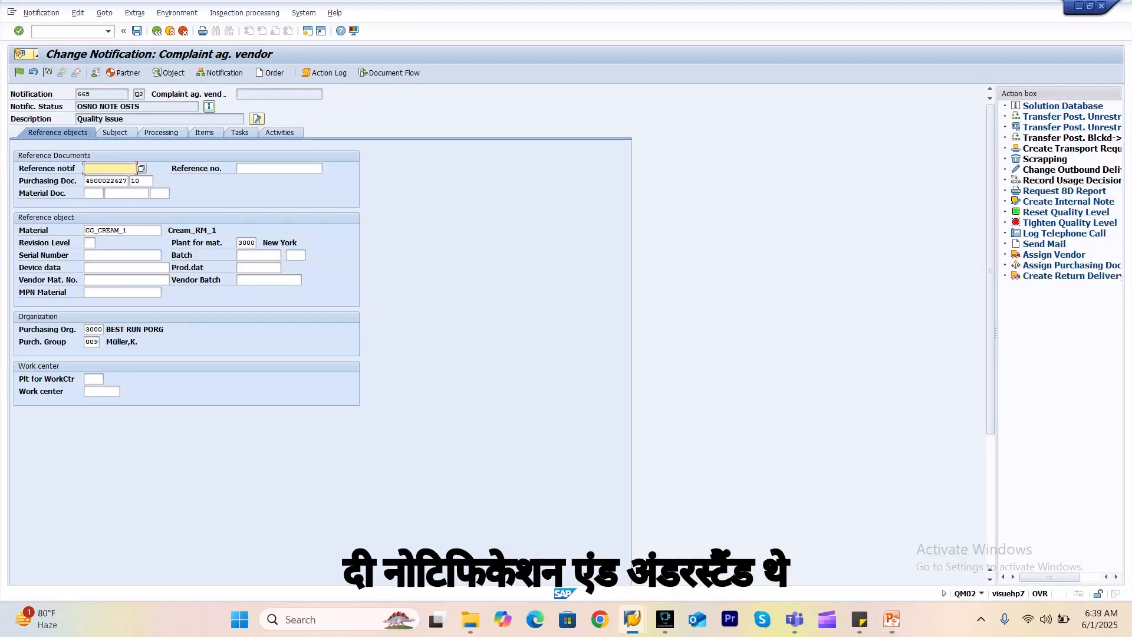
{"action": "left_click", "coordinate": [115, 132]}
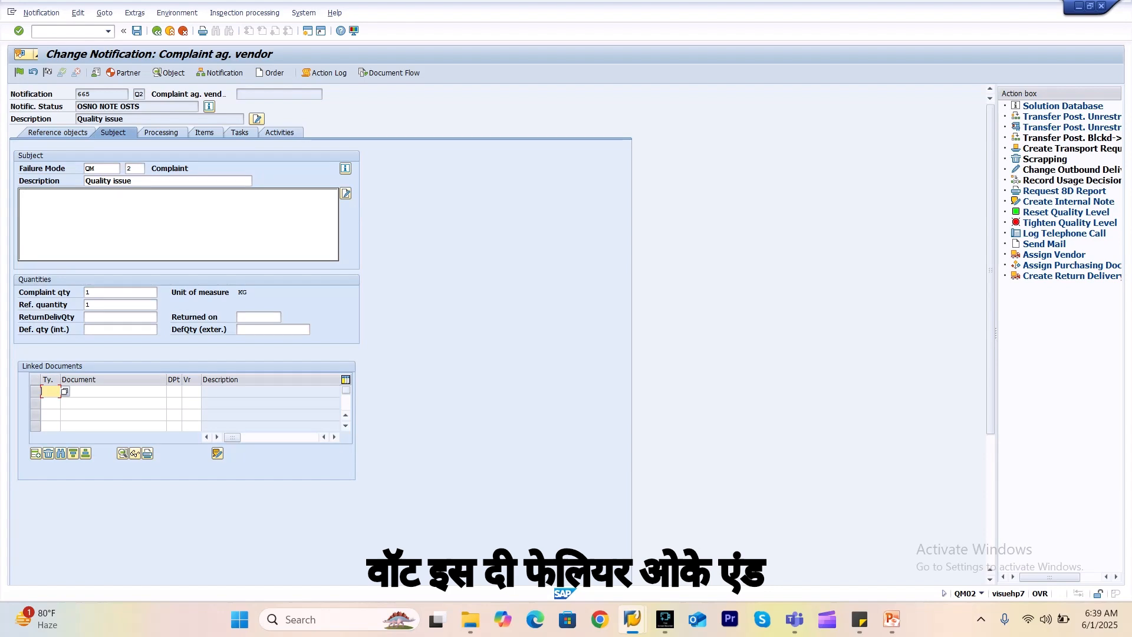
{"action": "left_click", "coordinate": [161, 133]}
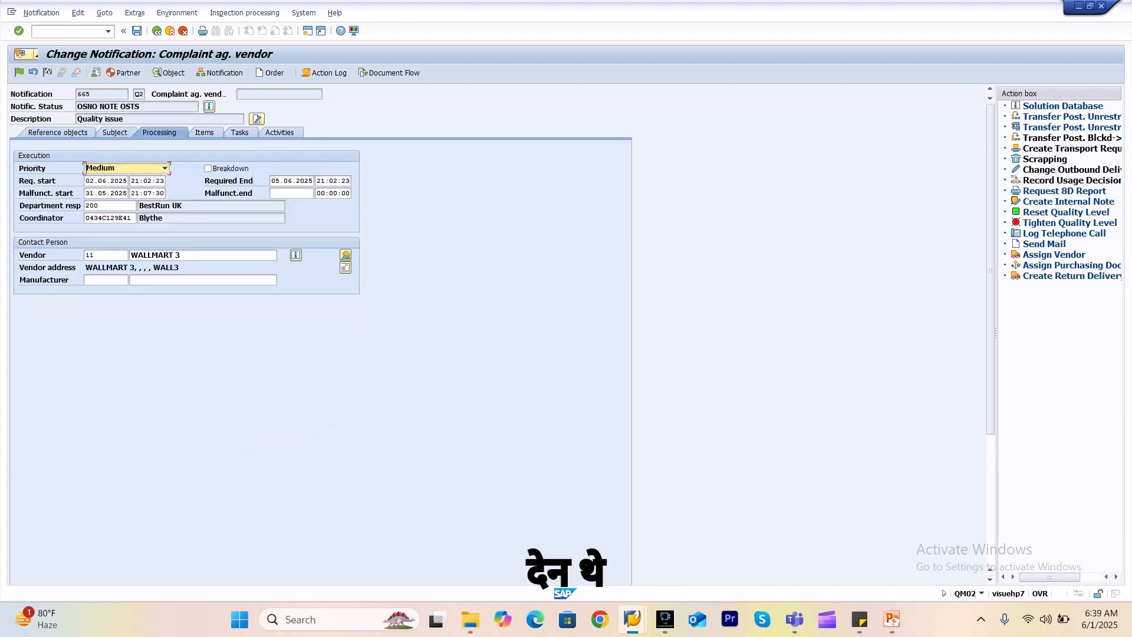
{"action": "left_click", "coordinate": [205, 133]}
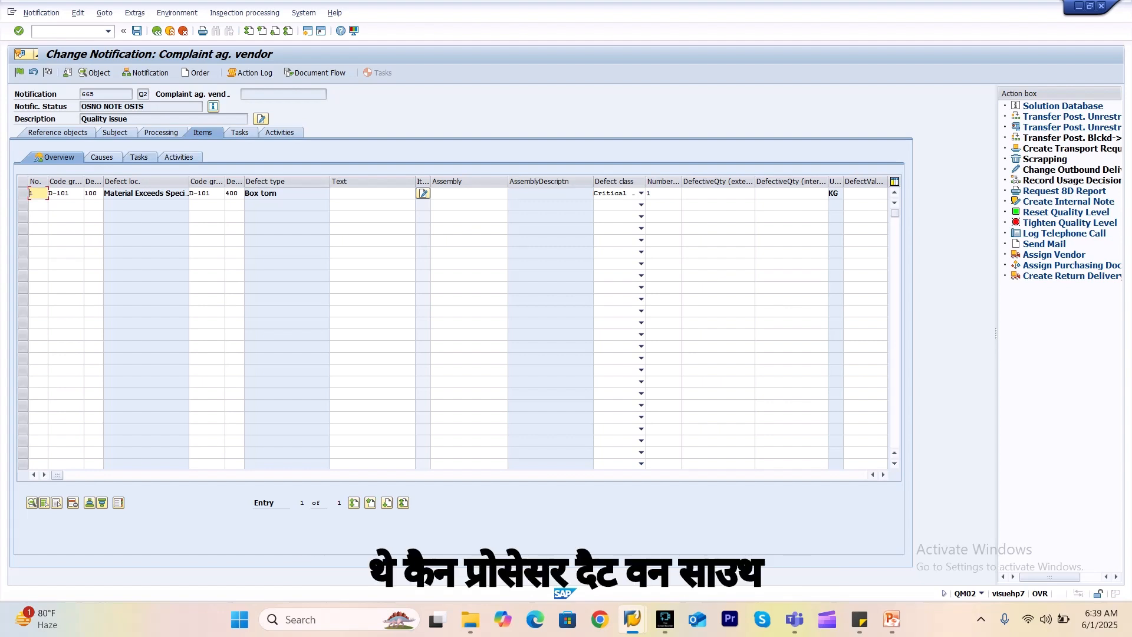
{"action": "left_click", "coordinate": [101, 157]}
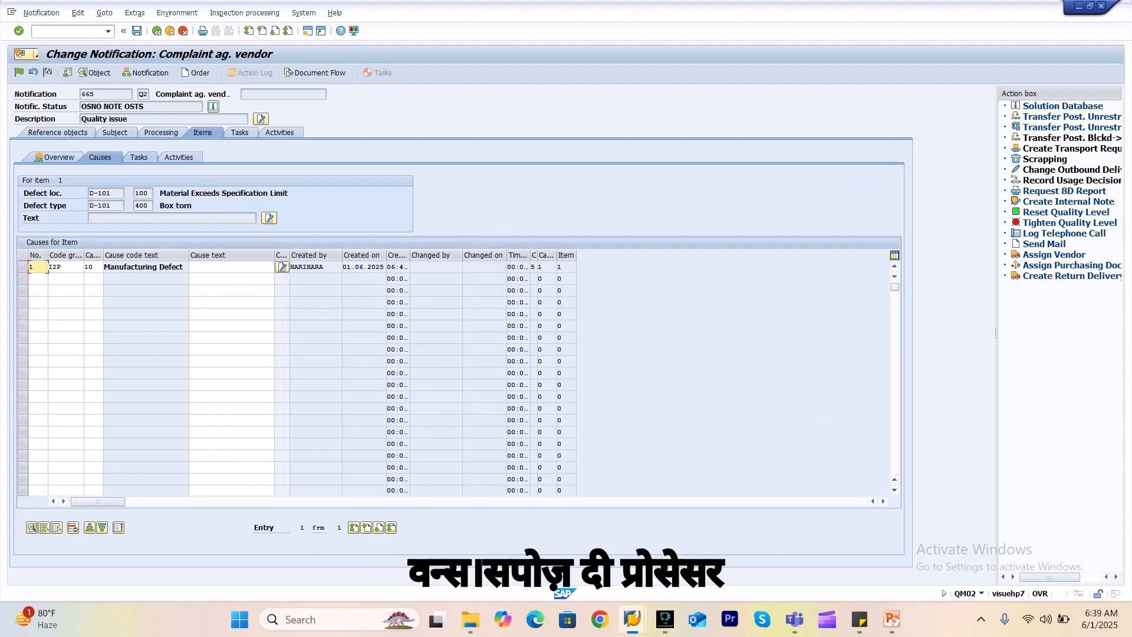
{"action": "left_click", "coordinate": [137, 157]}
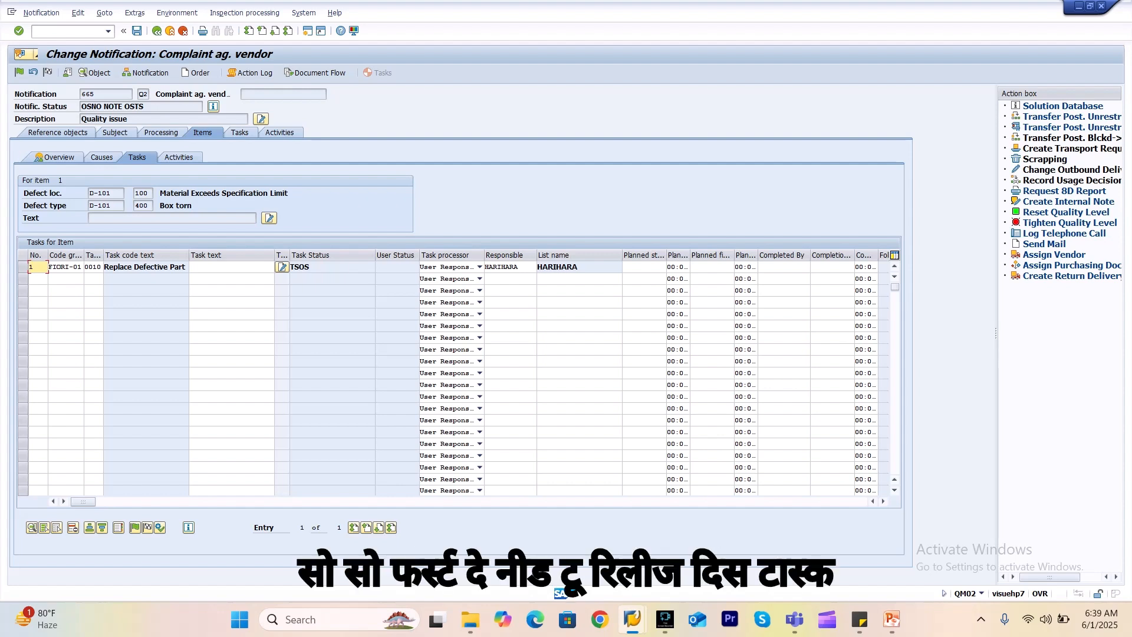
- Release the first defect item's Replace Defective Part task, save the notification and reopen it in change mode
{"action": "left_click", "coordinate": [23, 267]}
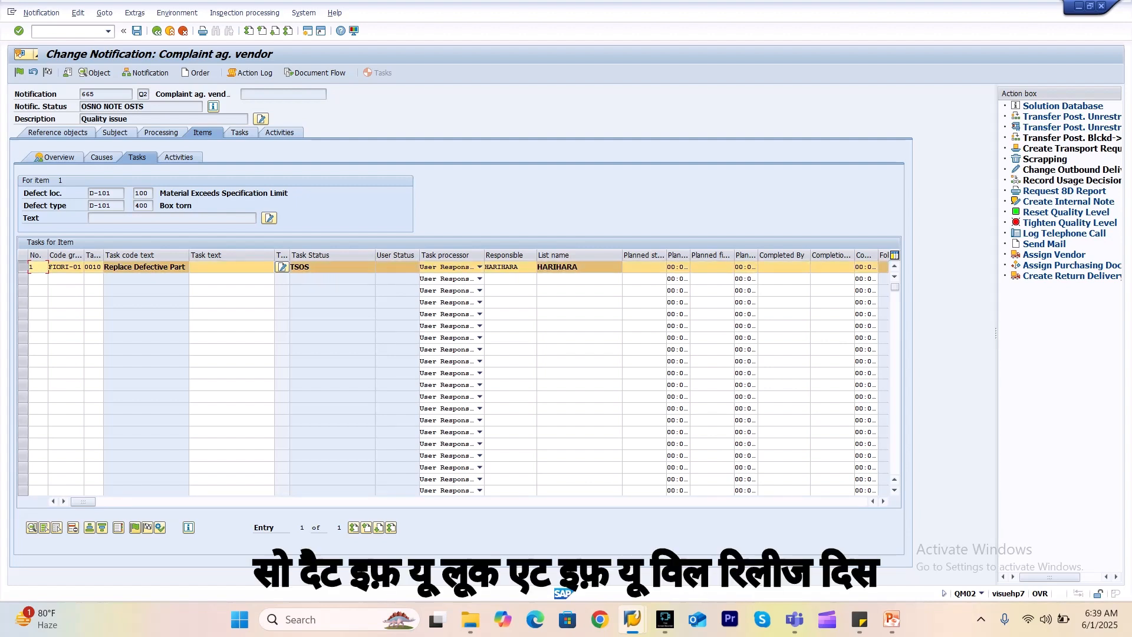
{"action": "left_click", "coordinate": [135, 527]}
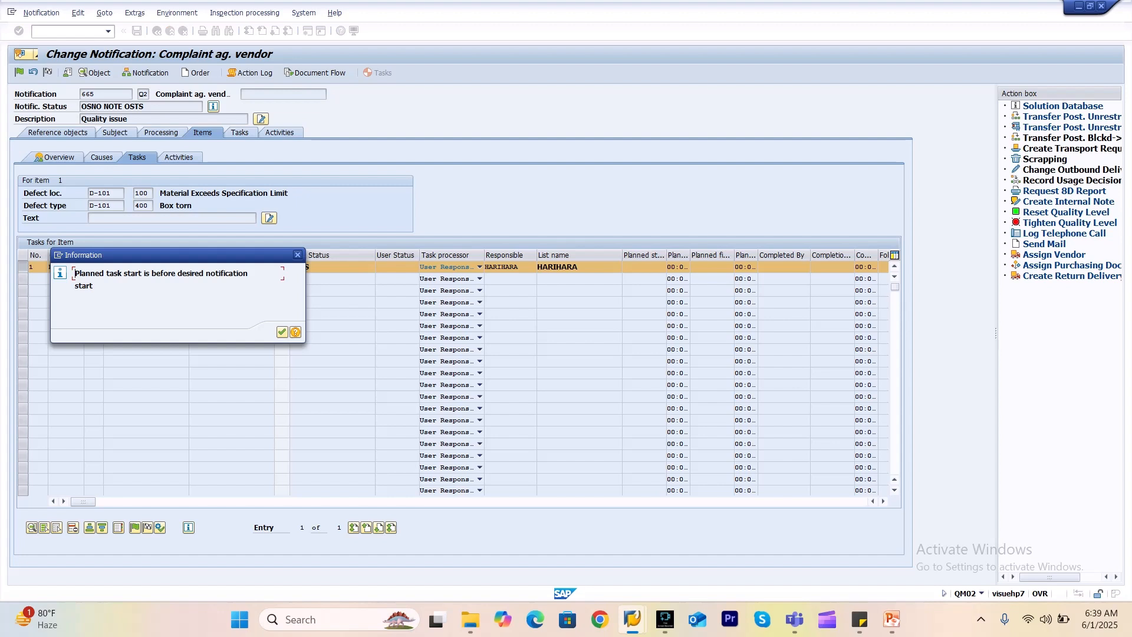
{"action": "left_click", "coordinate": [281, 332]}
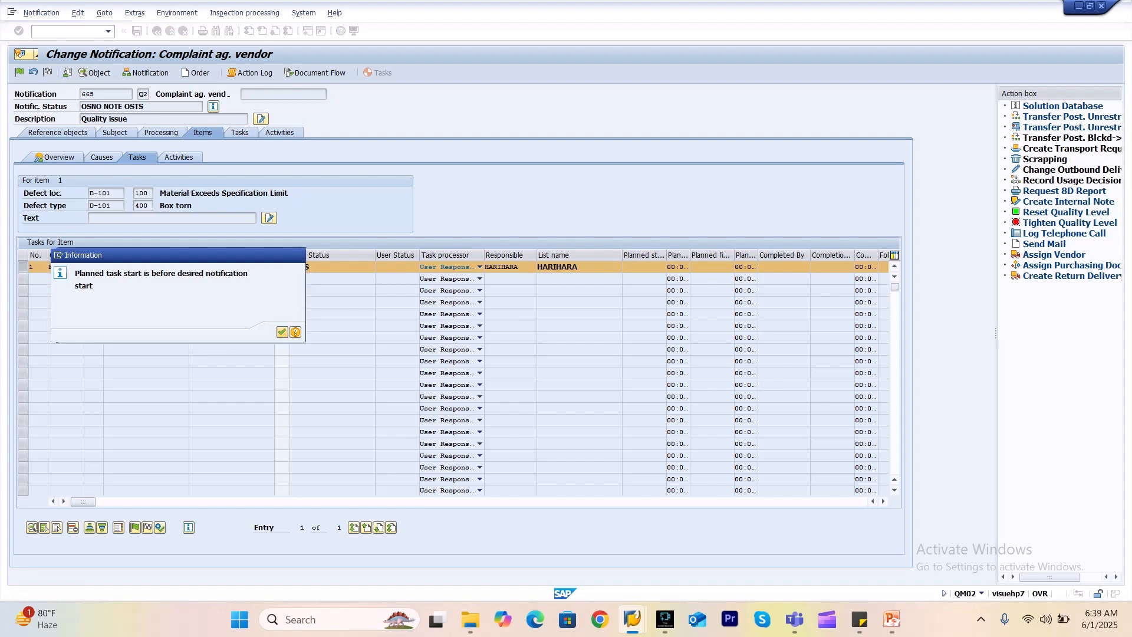
{"action": "left_click", "coordinate": [310, 267]}
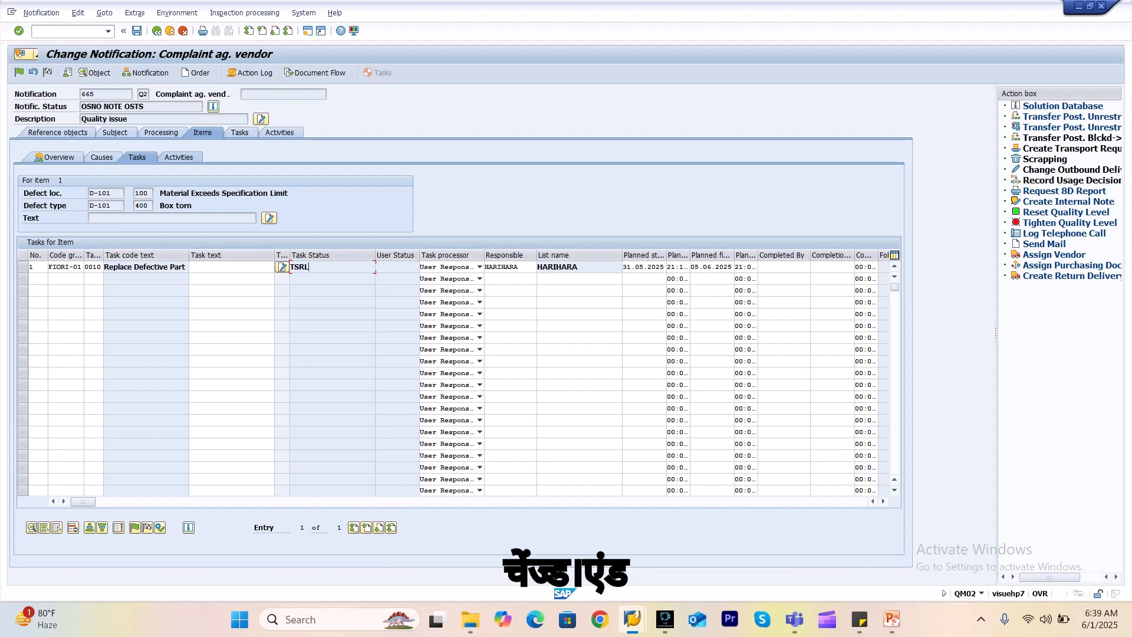
{"action": "key", "text": "ctrl+s"}
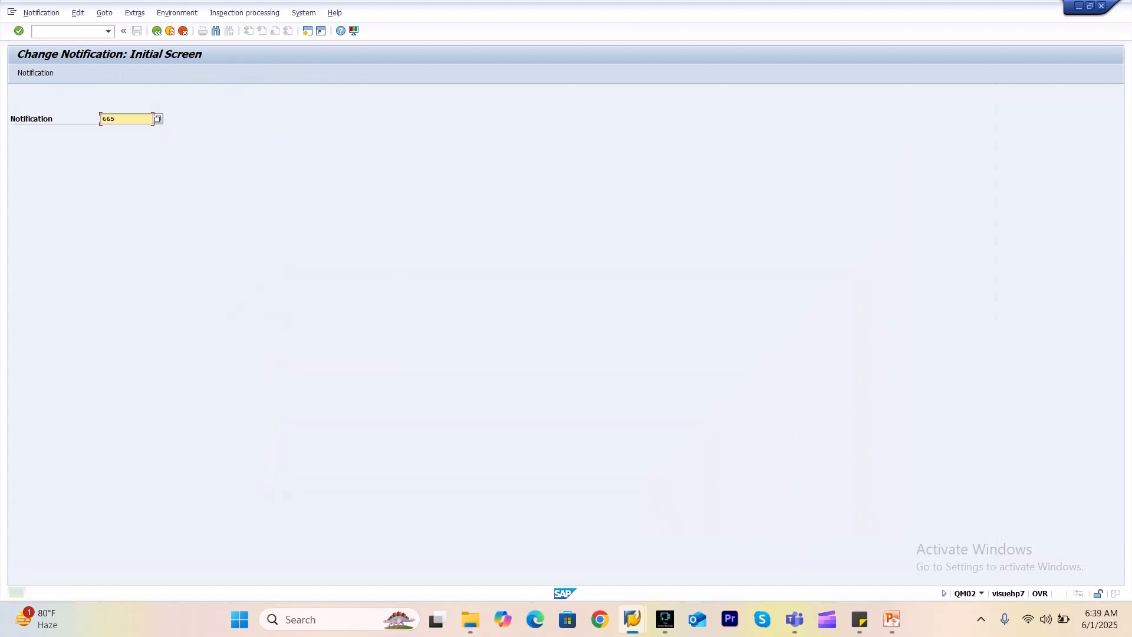
{"action": "key", "text": "Return"}
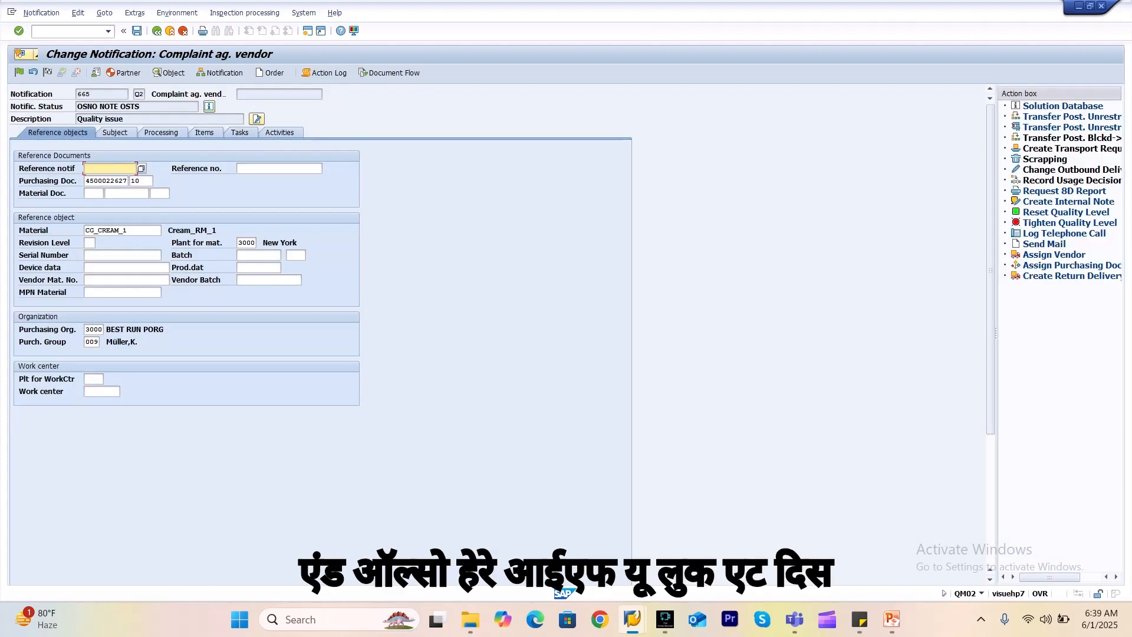
- Examine the vendor complaint notification's system status details and return to the notification
{"action": "left_click", "coordinate": [143, 106]}
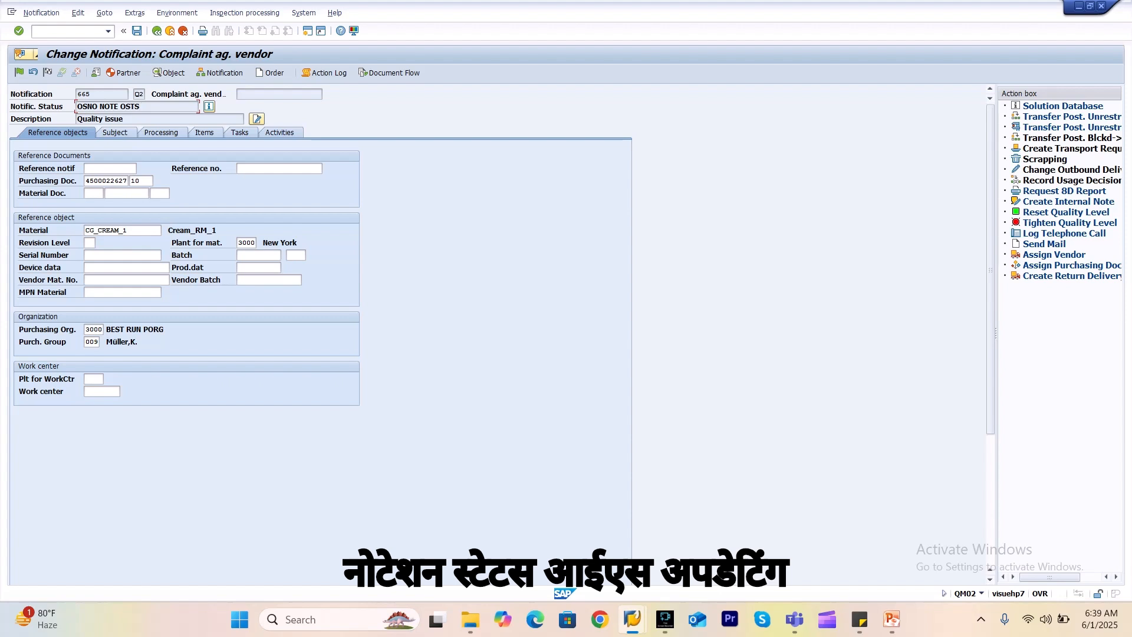
{"action": "left_click_drag", "start_coordinate": [141, 107], "coordinate": [76, 107]}
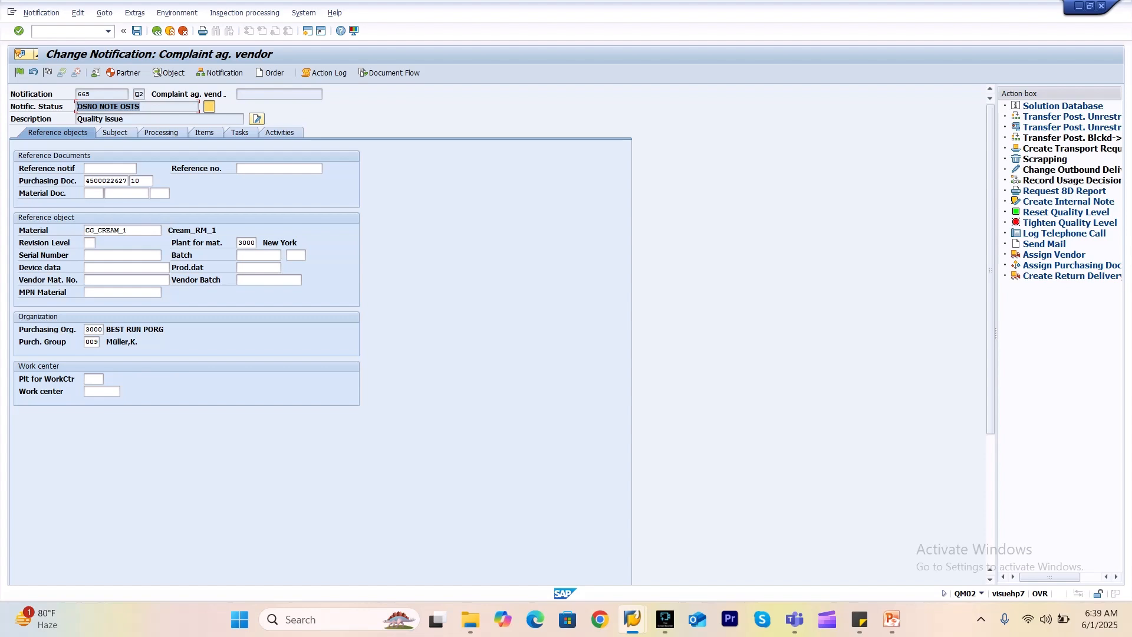
{"action": "left_click", "coordinate": [209, 106]}
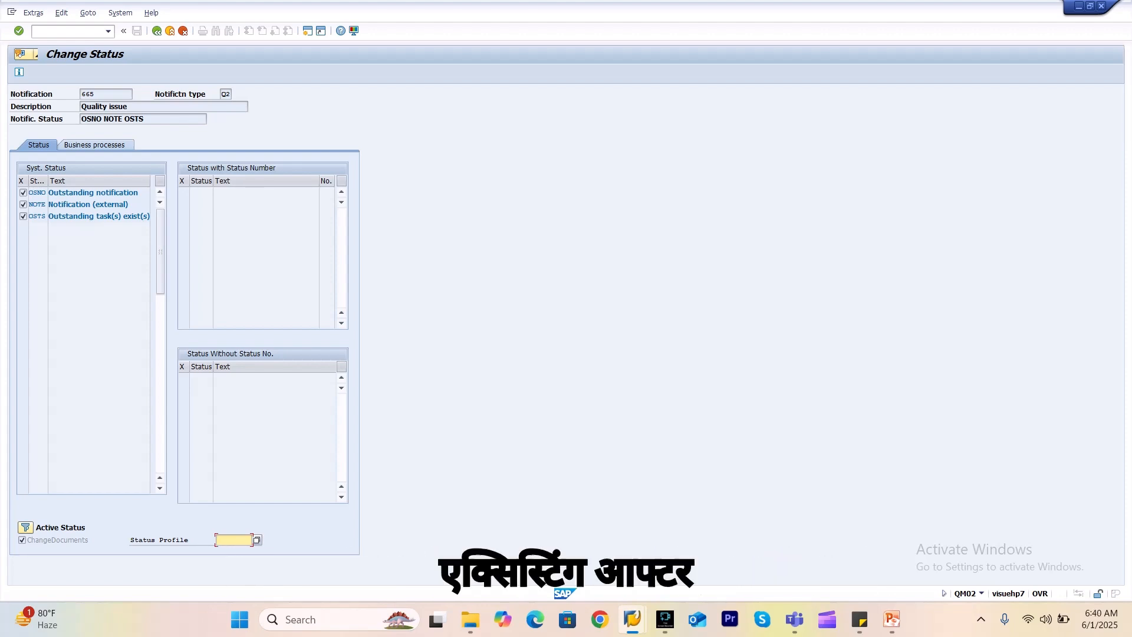
{"action": "key", "text": "F3"}
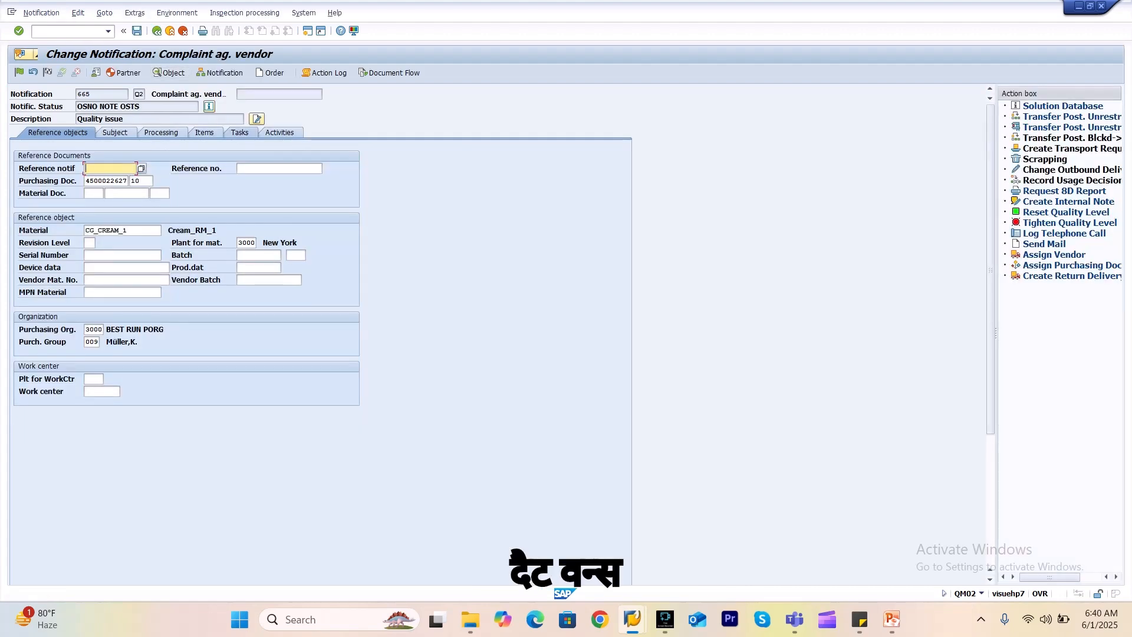
- Complete the Replace Defective Part task belonging to the first defect item
{"action": "left_click", "coordinate": [239, 132]}
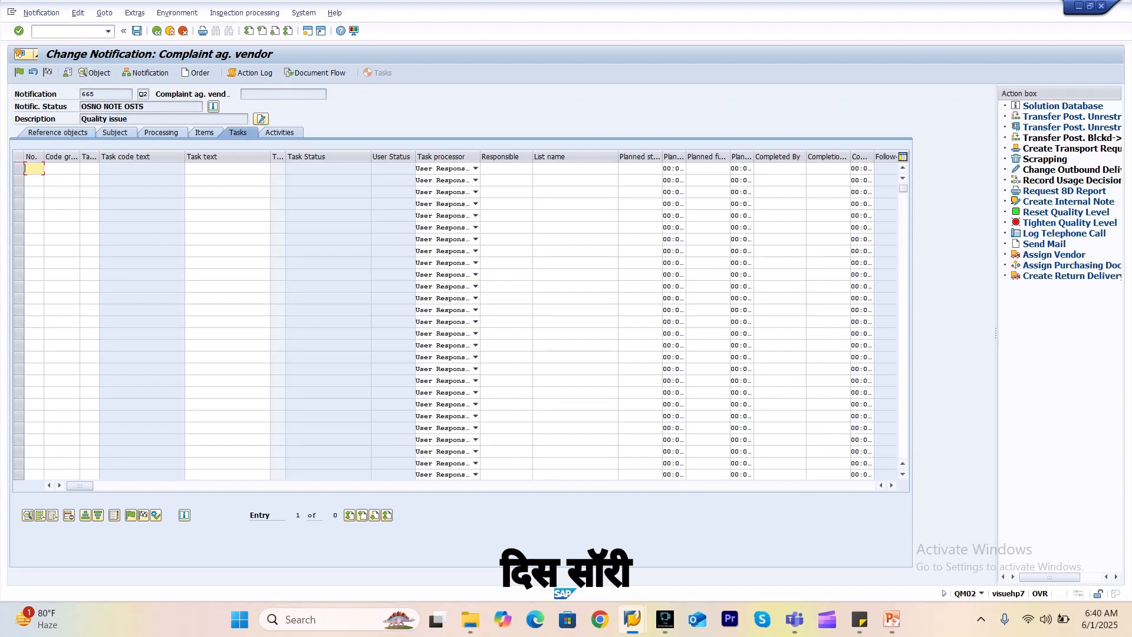
{"action": "left_click", "coordinate": [29, 193]}
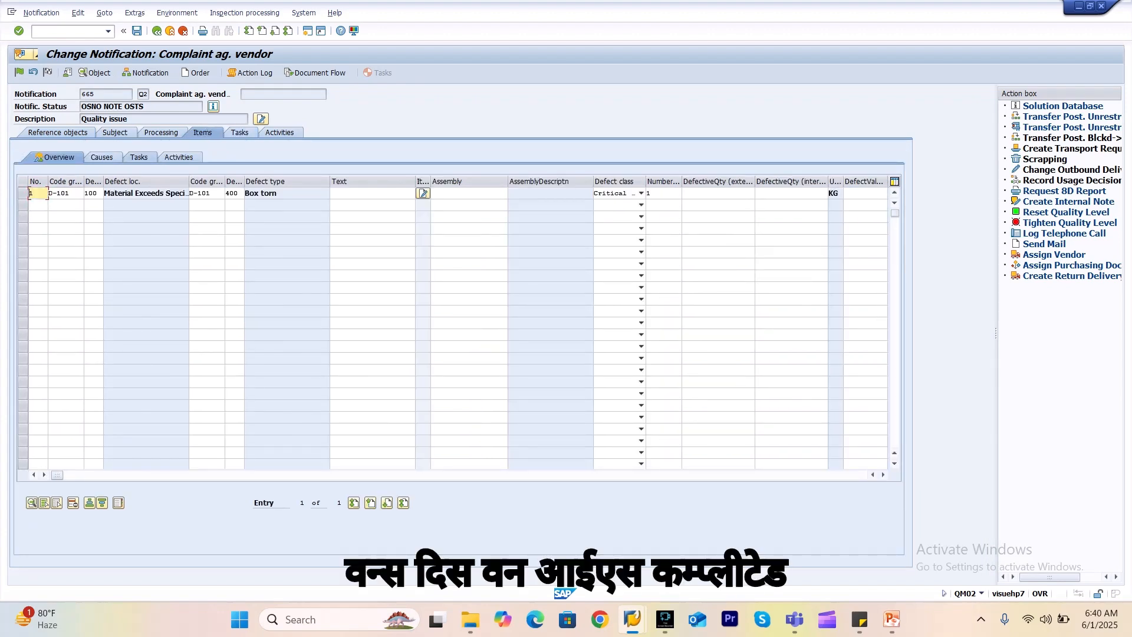
{"action": "left_click", "coordinate": [139, 157]}
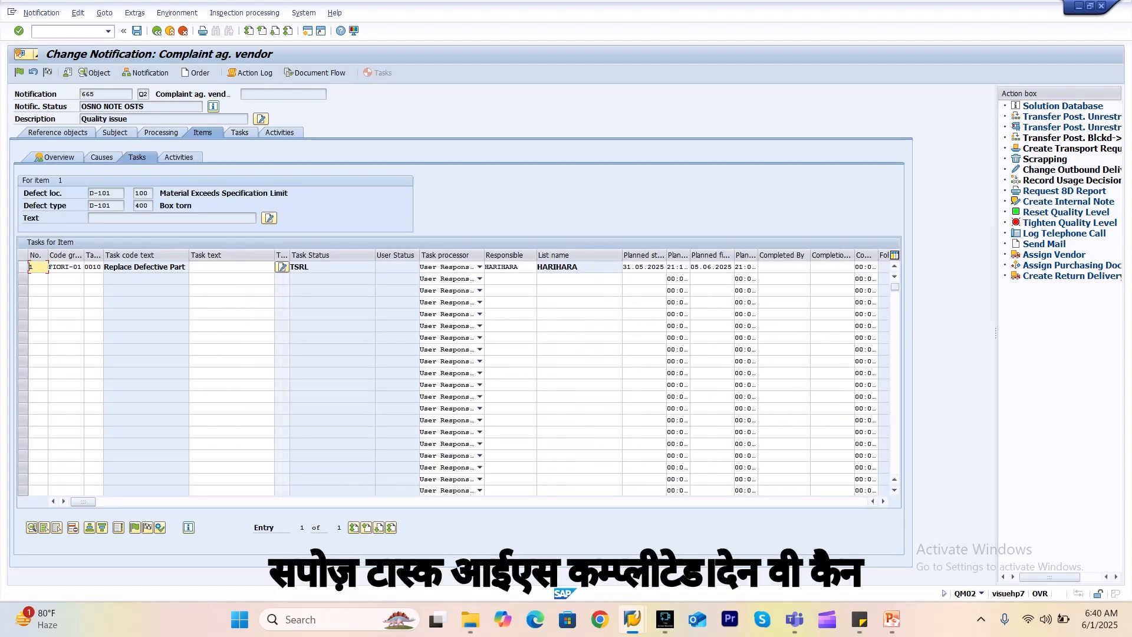
{"action": "left_click", "coordinate": [23, 267]}
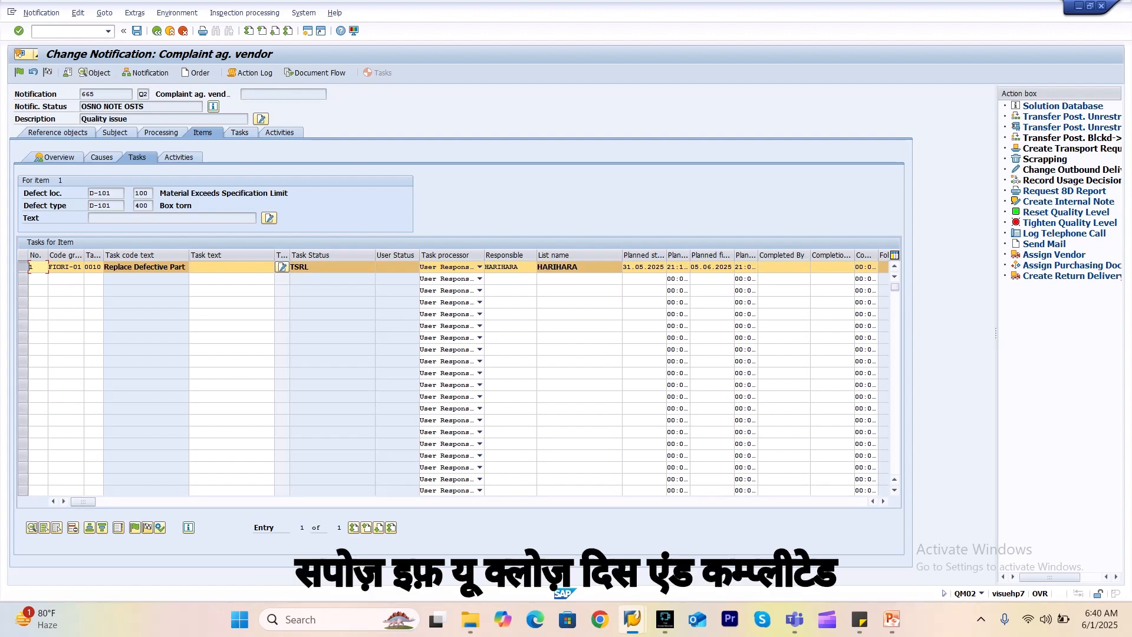
{"action": "left_click", "coordinate": [147, 527]}
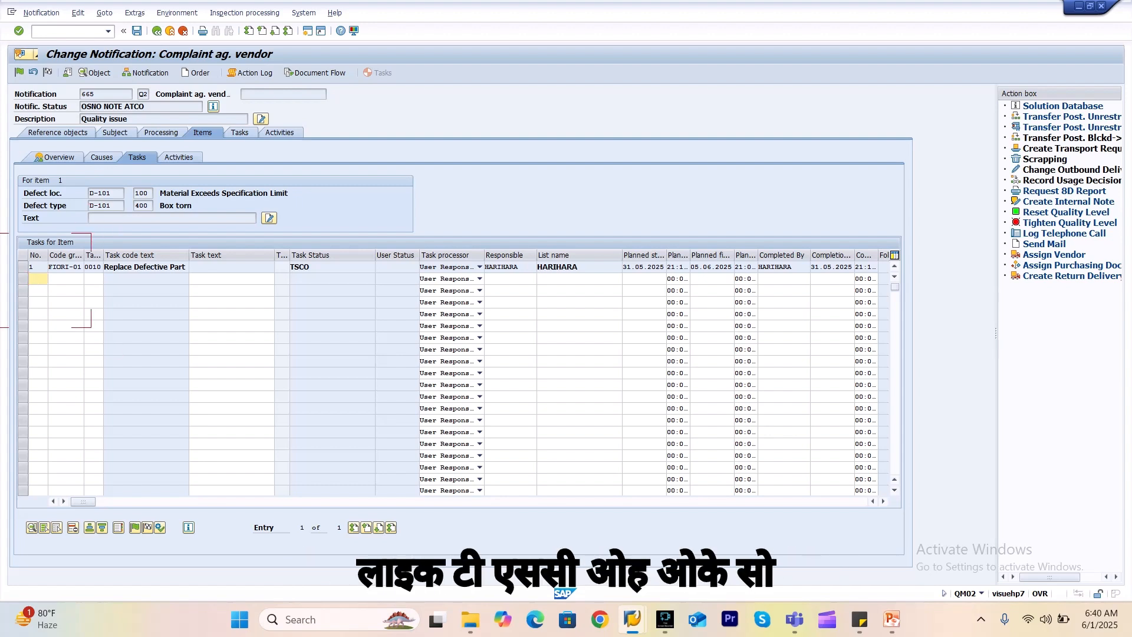
{"action": "left_click", "coordinate": [300, 267]}
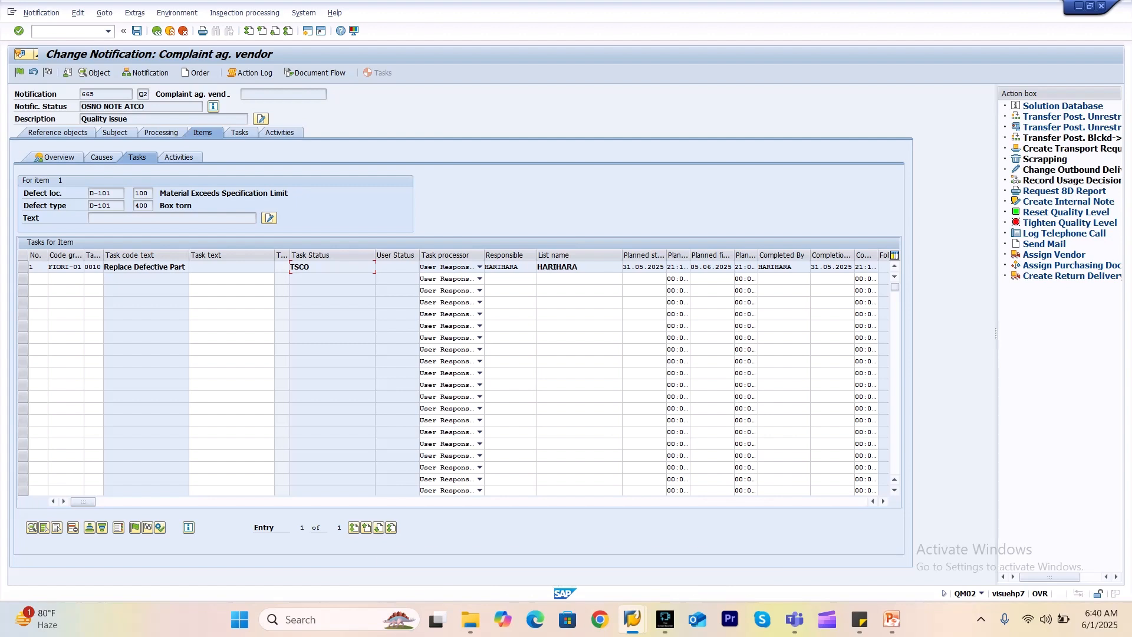
- Check the notification's status details for the effect of completing the task
{"action": "left_click", "coordinate": [137, 107]}
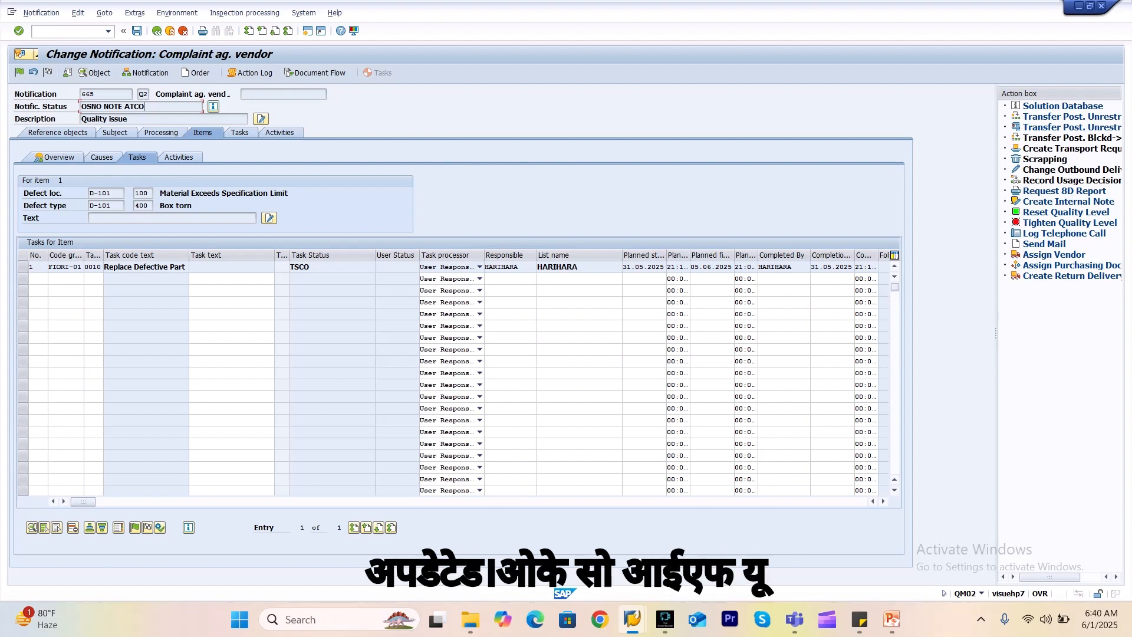
{"action": "left_click", "coordinate": [213, 107]}
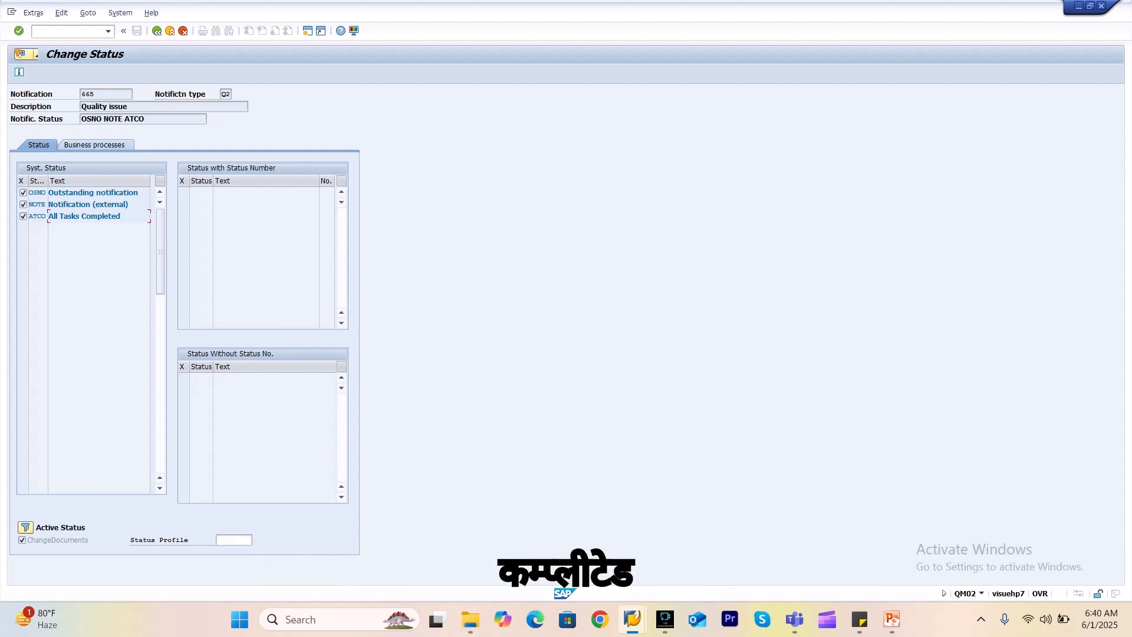
{"action": "key", "text": "F3"}
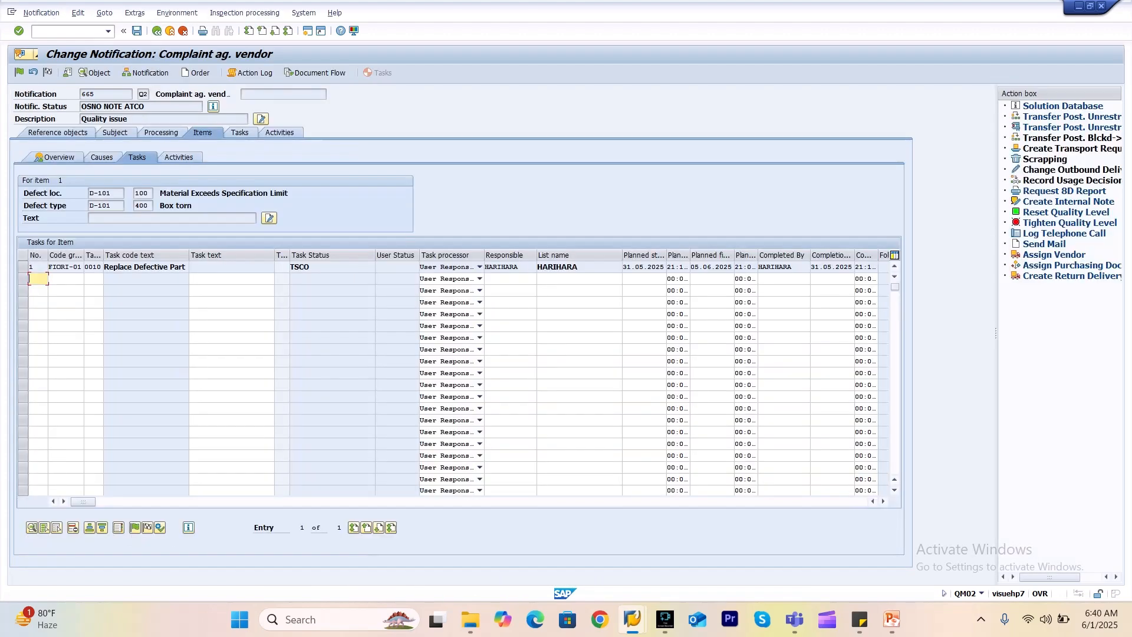
- Save and reopen the vendor complaint notification, and complete it with External Origin and completion date 31.05.2025
{"action": "key", "text": "ctrl+s"}
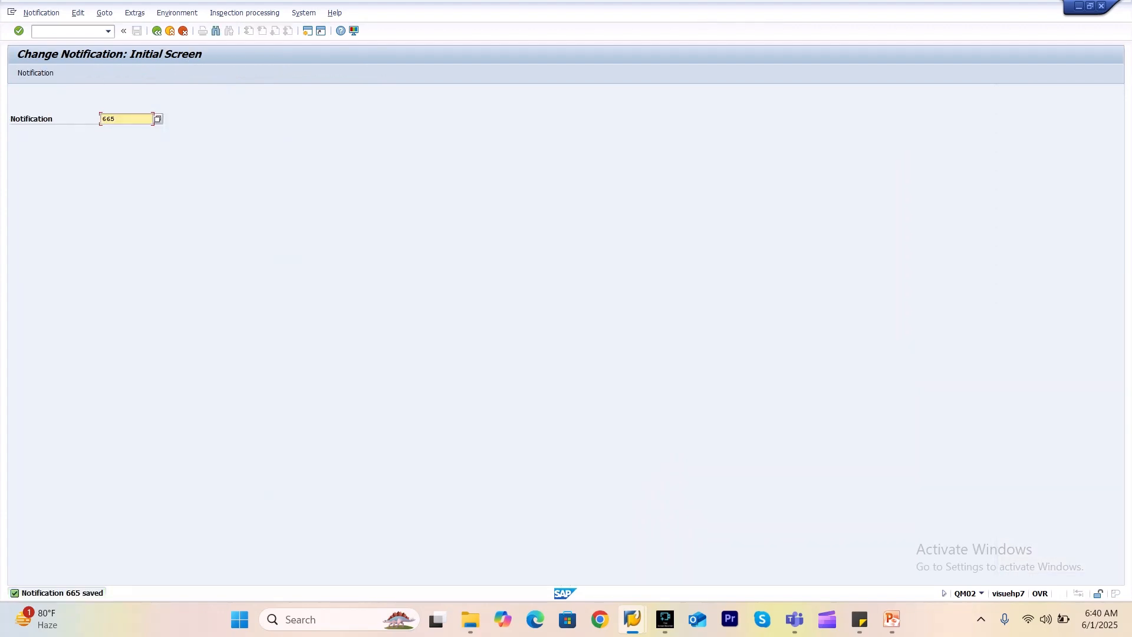
{"action": "key", "text": "Return"}
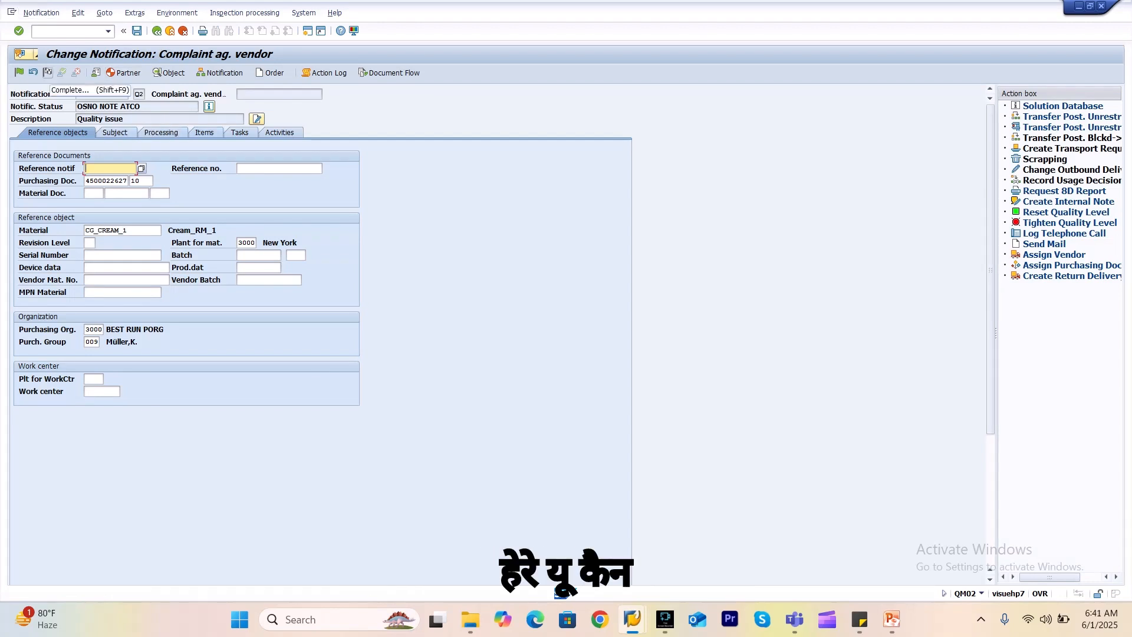
{"action": "left_click", "coordinate": [61, 72]}
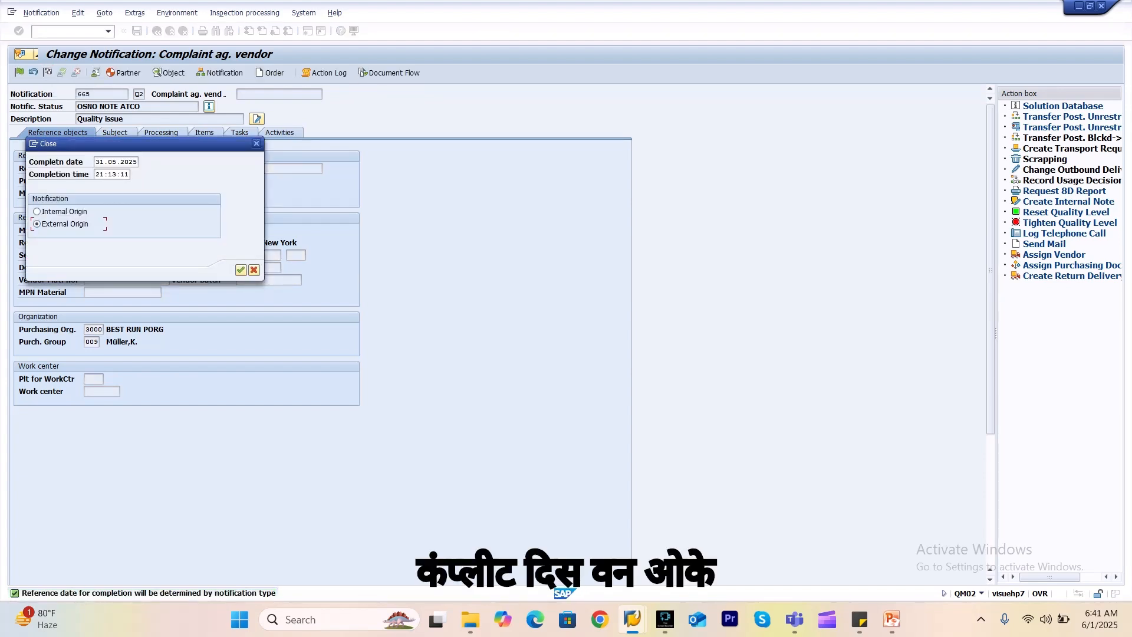
{"action": "key", "text": "Return"}
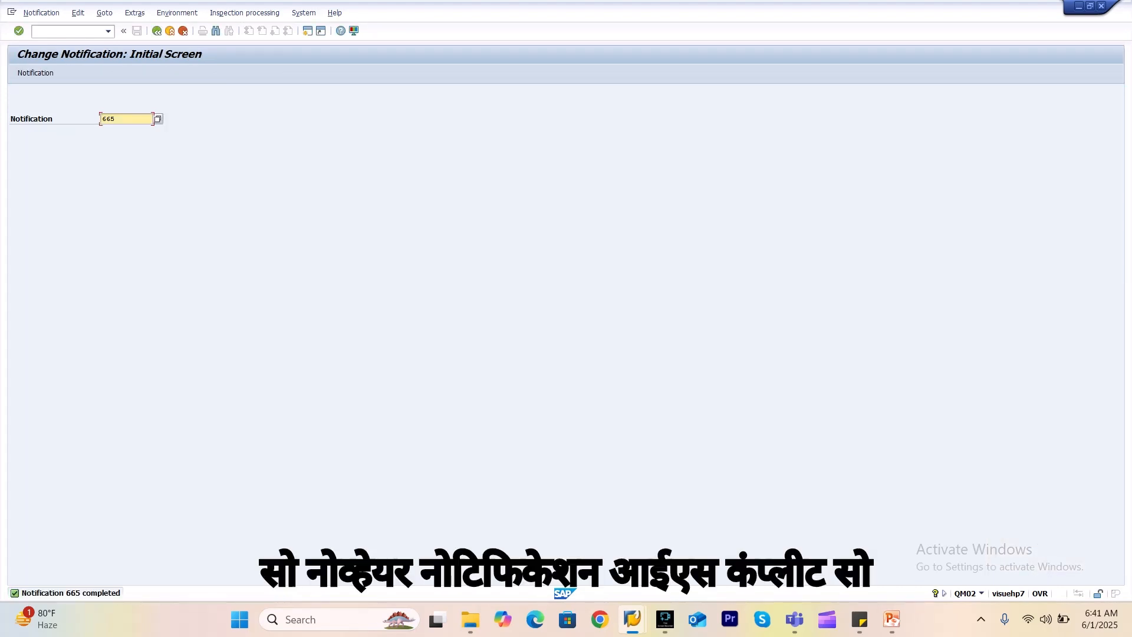
- Reopen the completed notification to examine its system statuses, and switch to the Processing of Quality Notification slide in PowerPoint
{"action": "key", "text": "Return"}
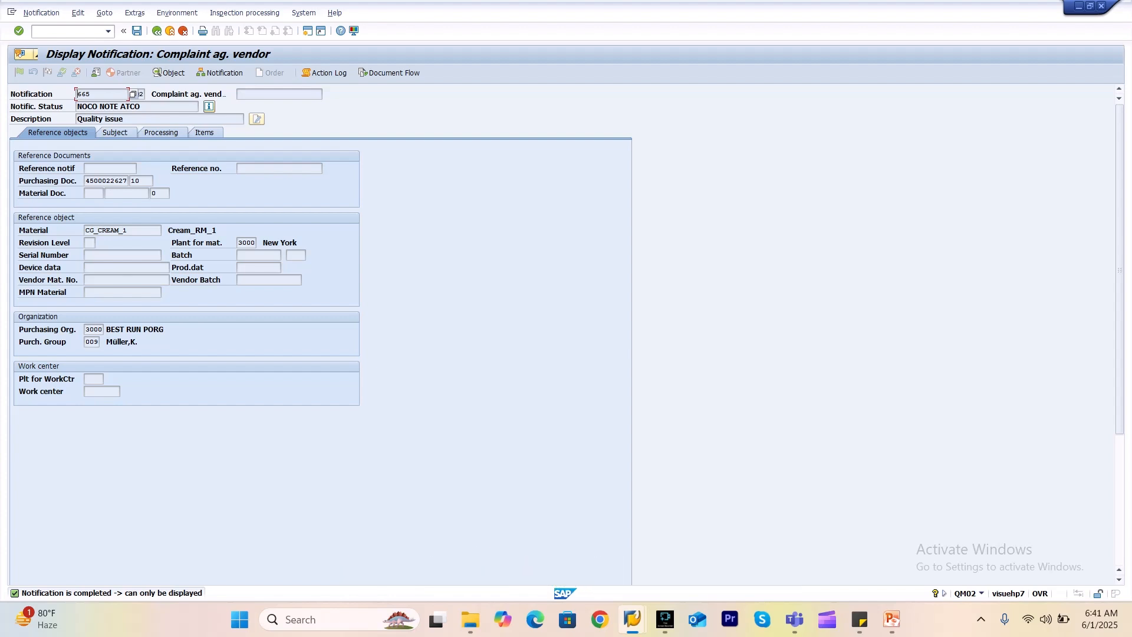
{"action": "left_click", "coordinate": [209, 106]}
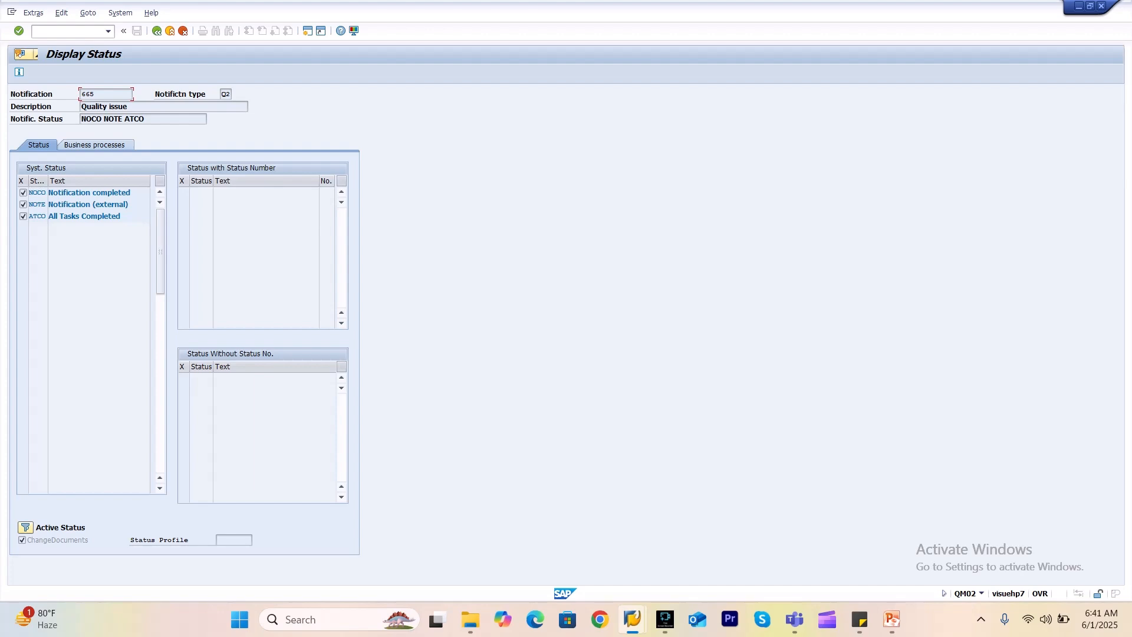
{"action": "left_click", "coordinate": [157, 31]}
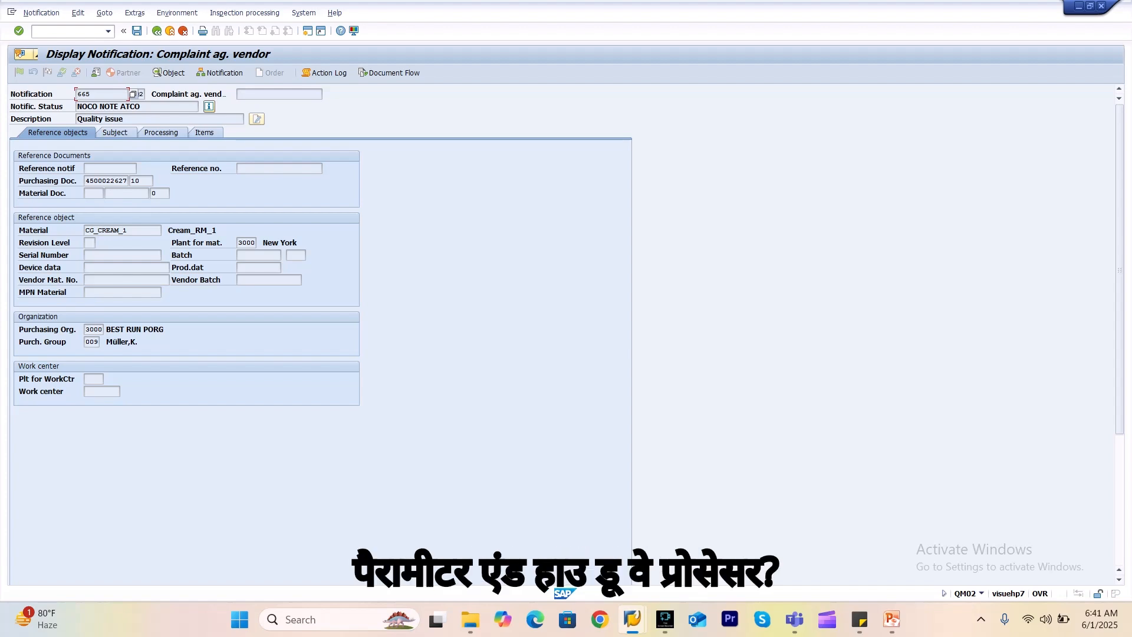
{"action": "key", "text": "alt+Tab"}
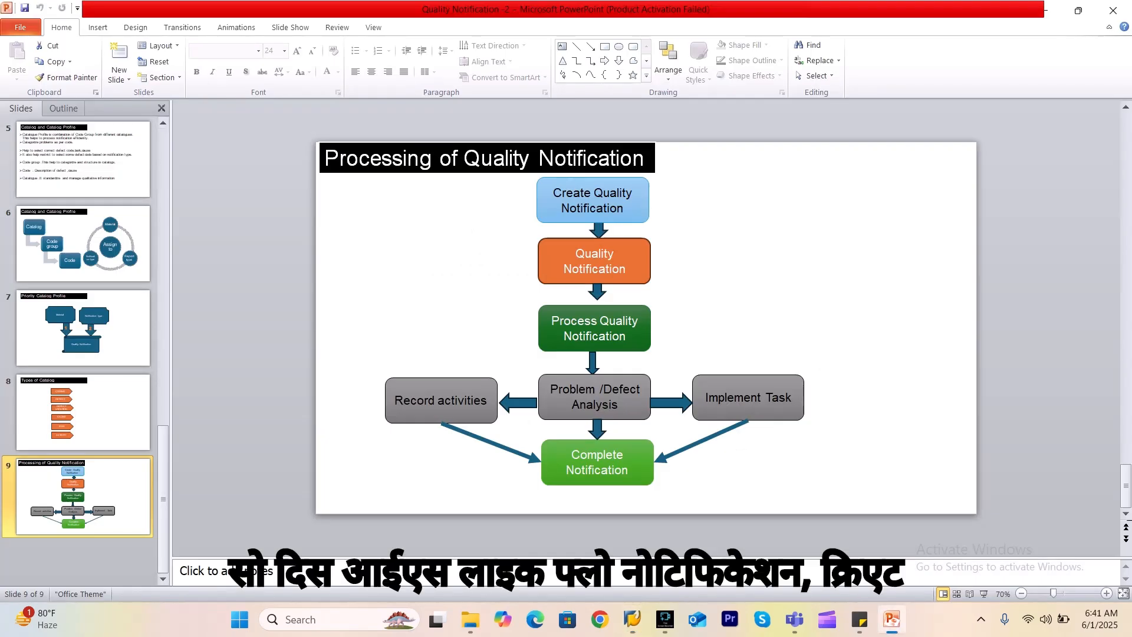